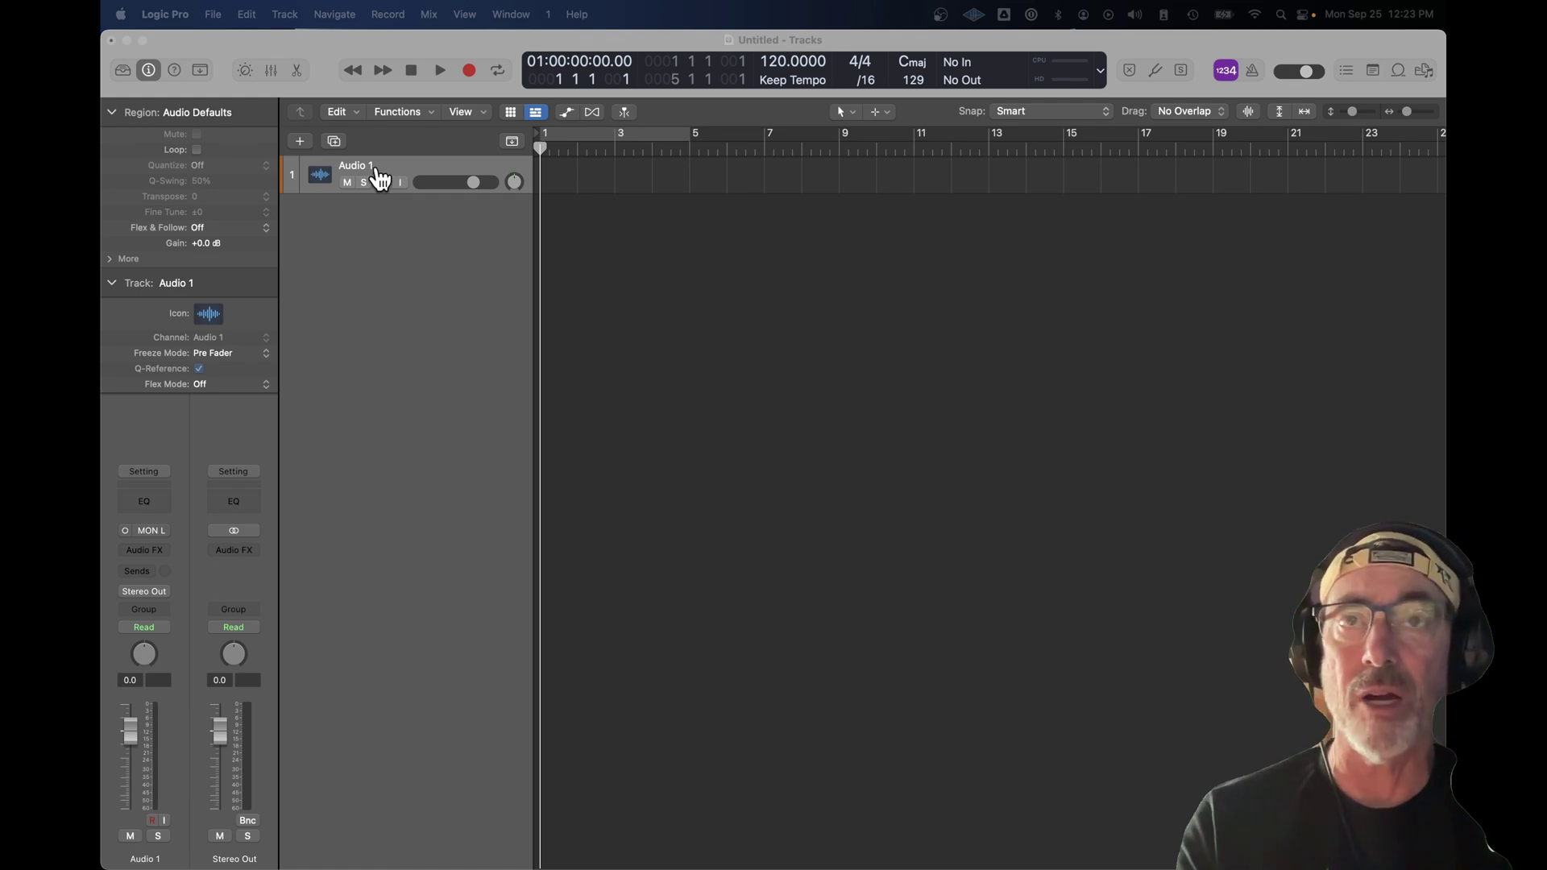
Step: Switch to the Finder window showing the Temp folder that holds the song file
key(super+Tab)
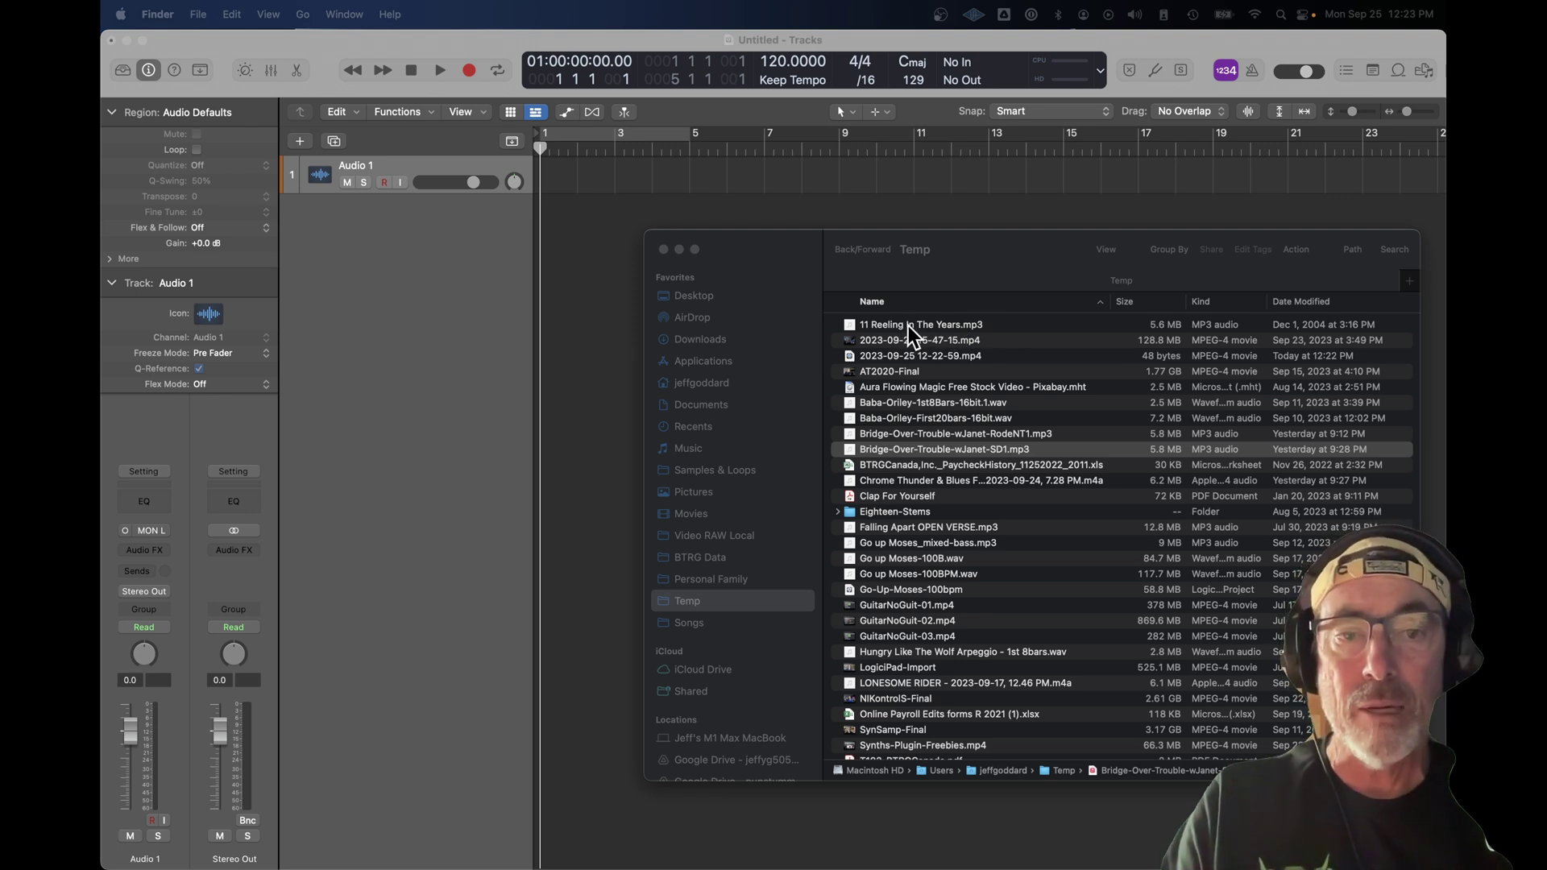
Step: Drag '11 Reeling In The Years.mp3' from Temp into Logic at bar 1 as a new track
drag(911, 332, 542, 235)
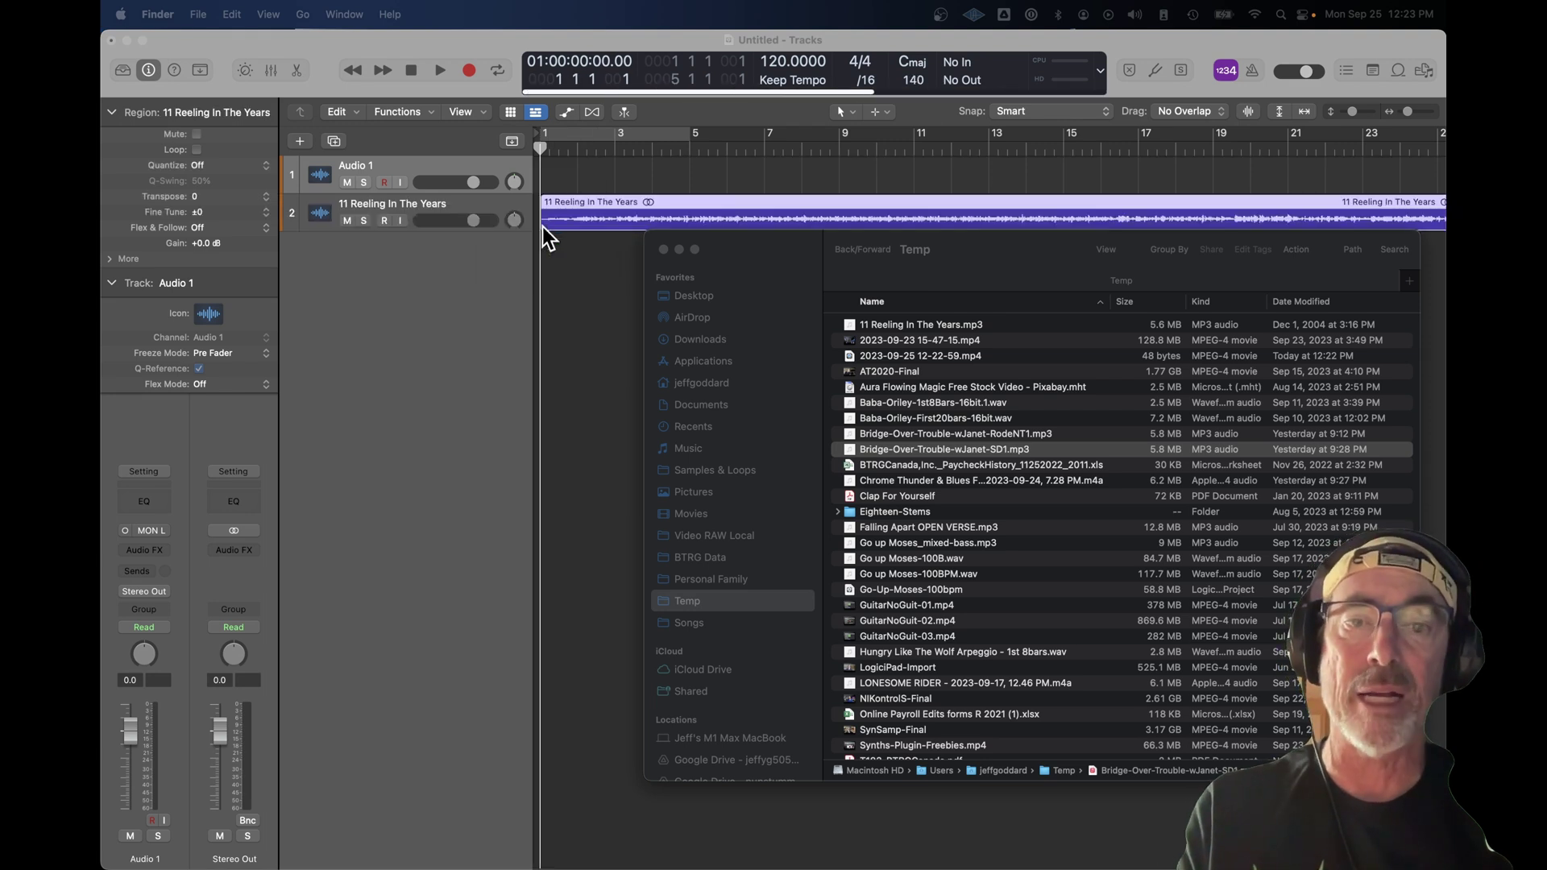
click(639, 255)
click(679, 213)
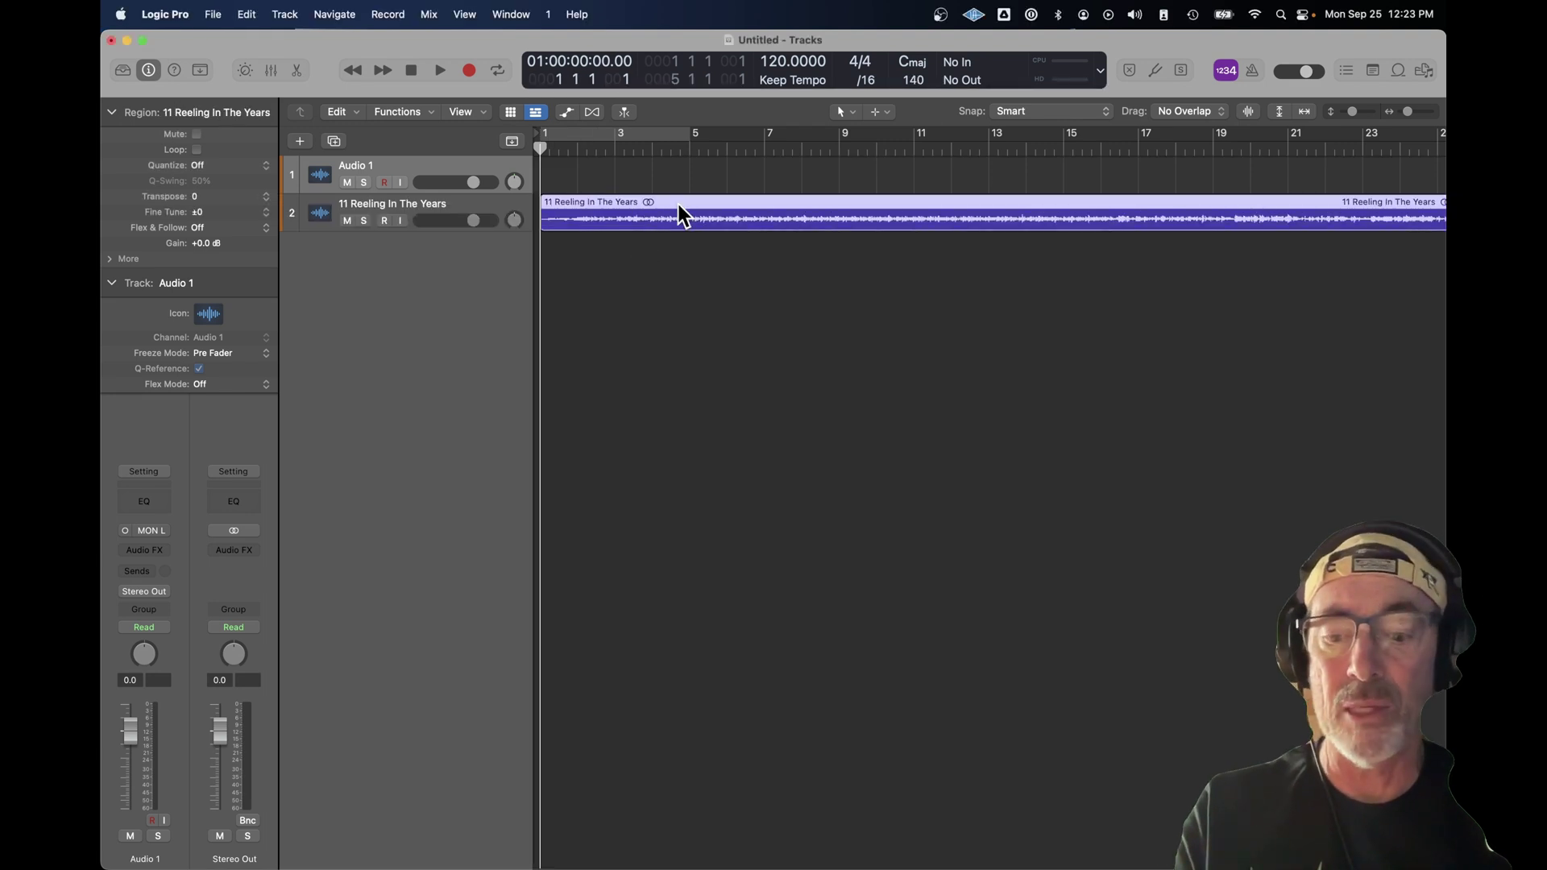
key(super+Down)
key(super+Down)
key(super+Down)
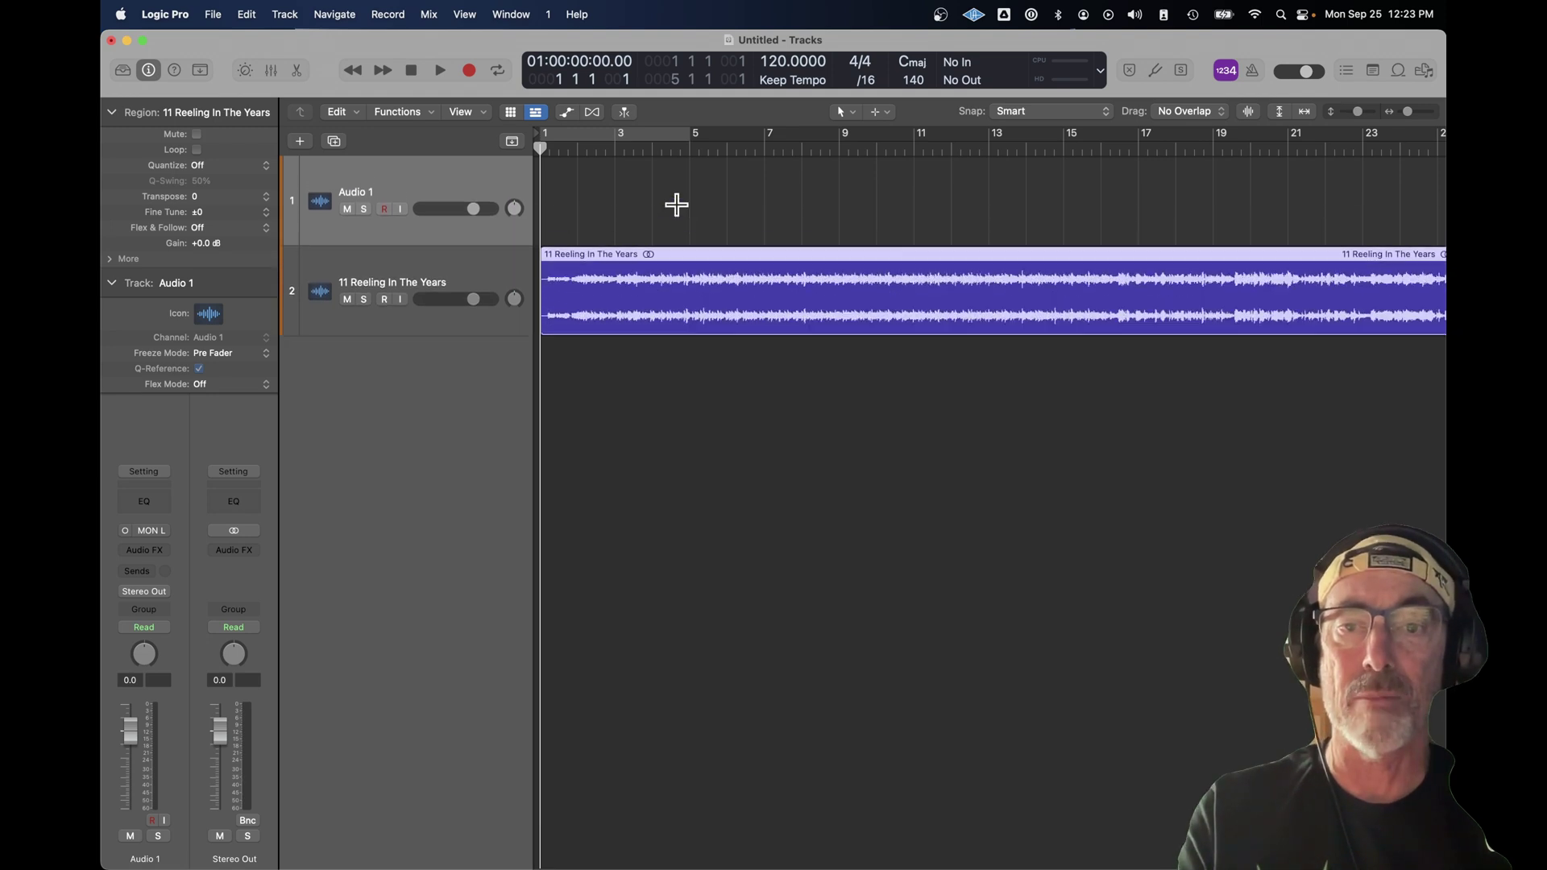
Step: Delete the empty Audio 1 track from the project
key(super+Down)
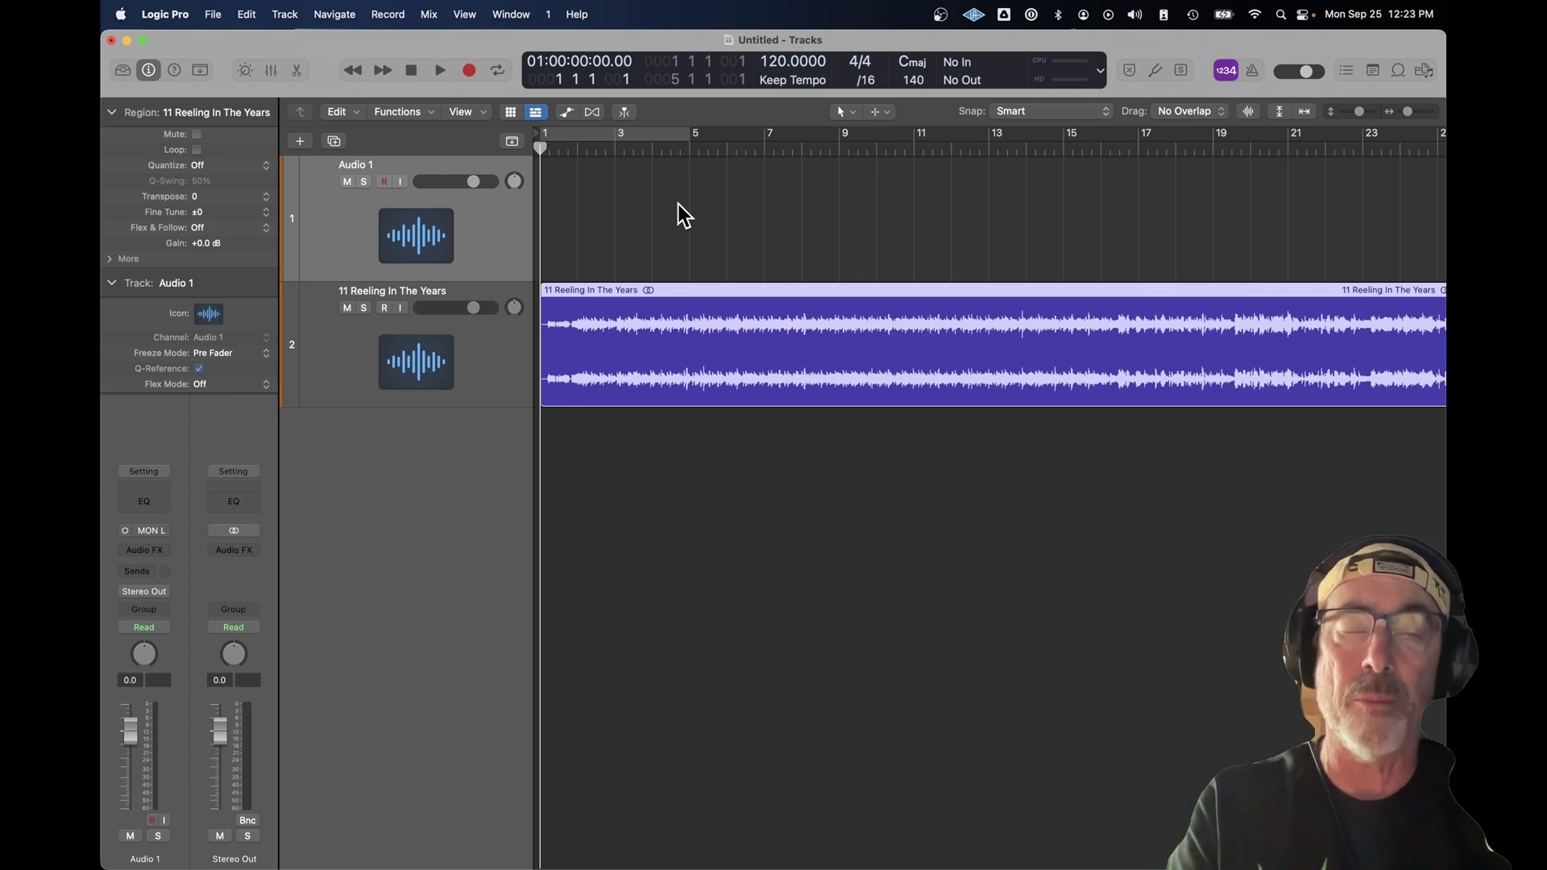
click(678, 204)
right_click(493, 233)
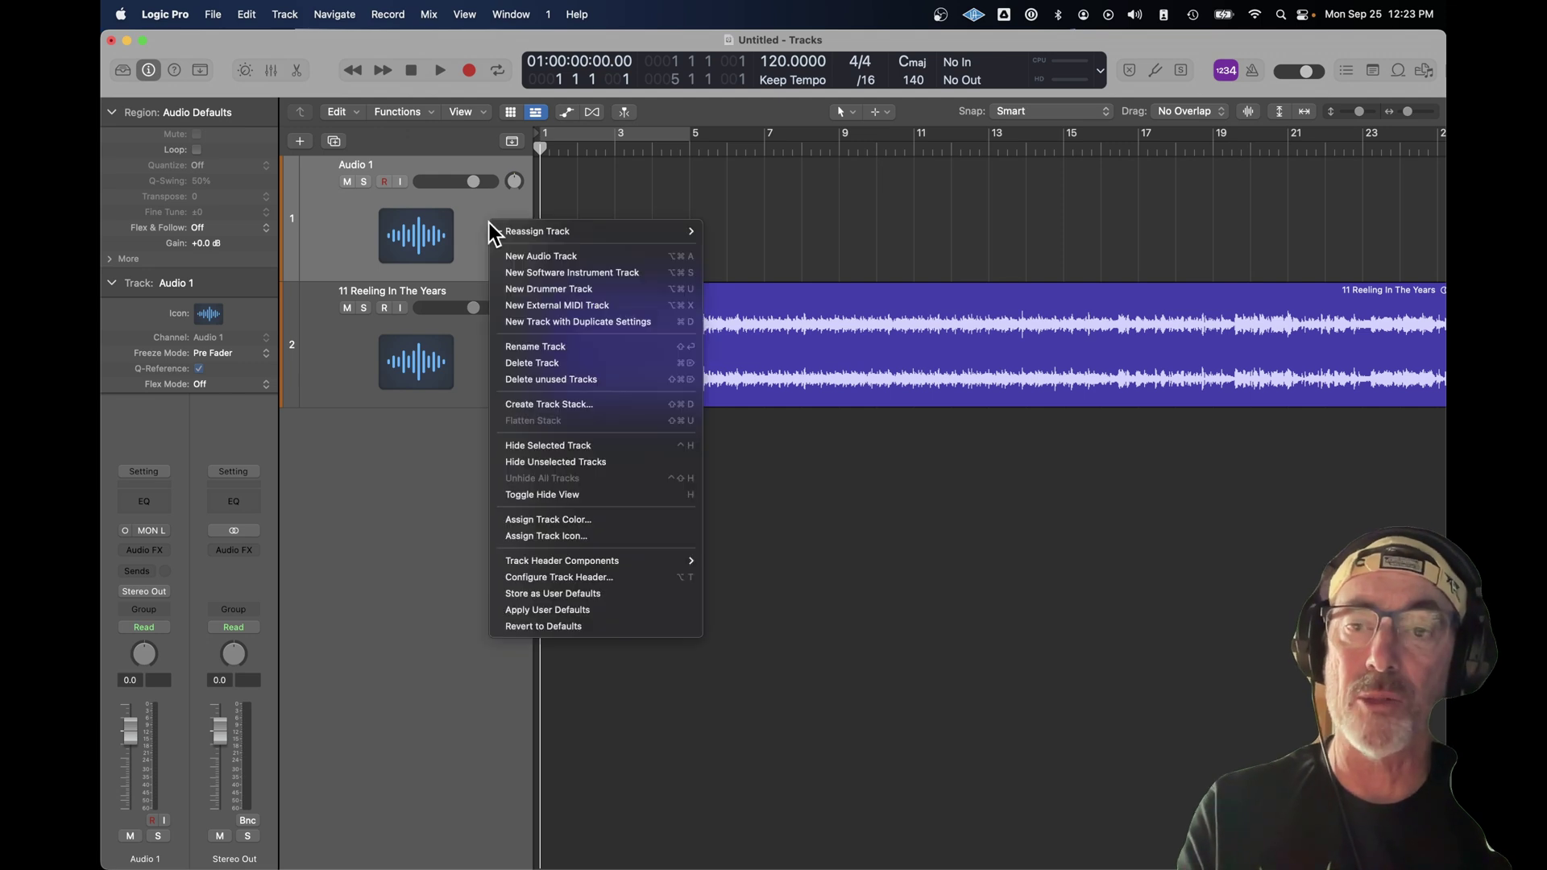
click(556, 363)
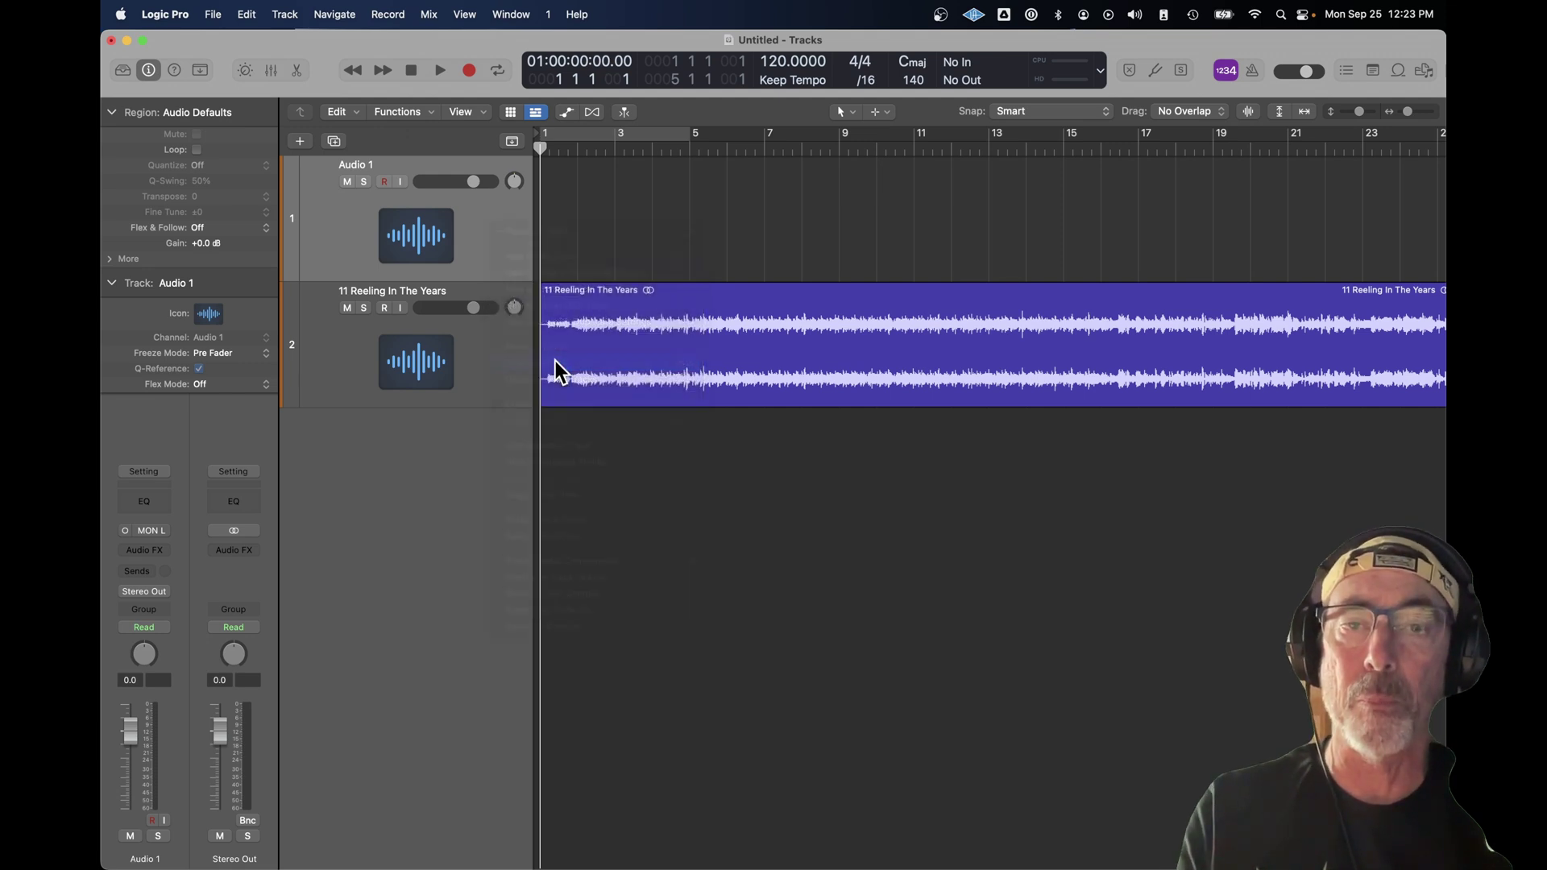
Step: Zoom in closely on the song's opening bars with the playhead at bar 2
key(super+Right)
key(super+Right)
key(super+Right)
key(super+Right)
key(super+Right)
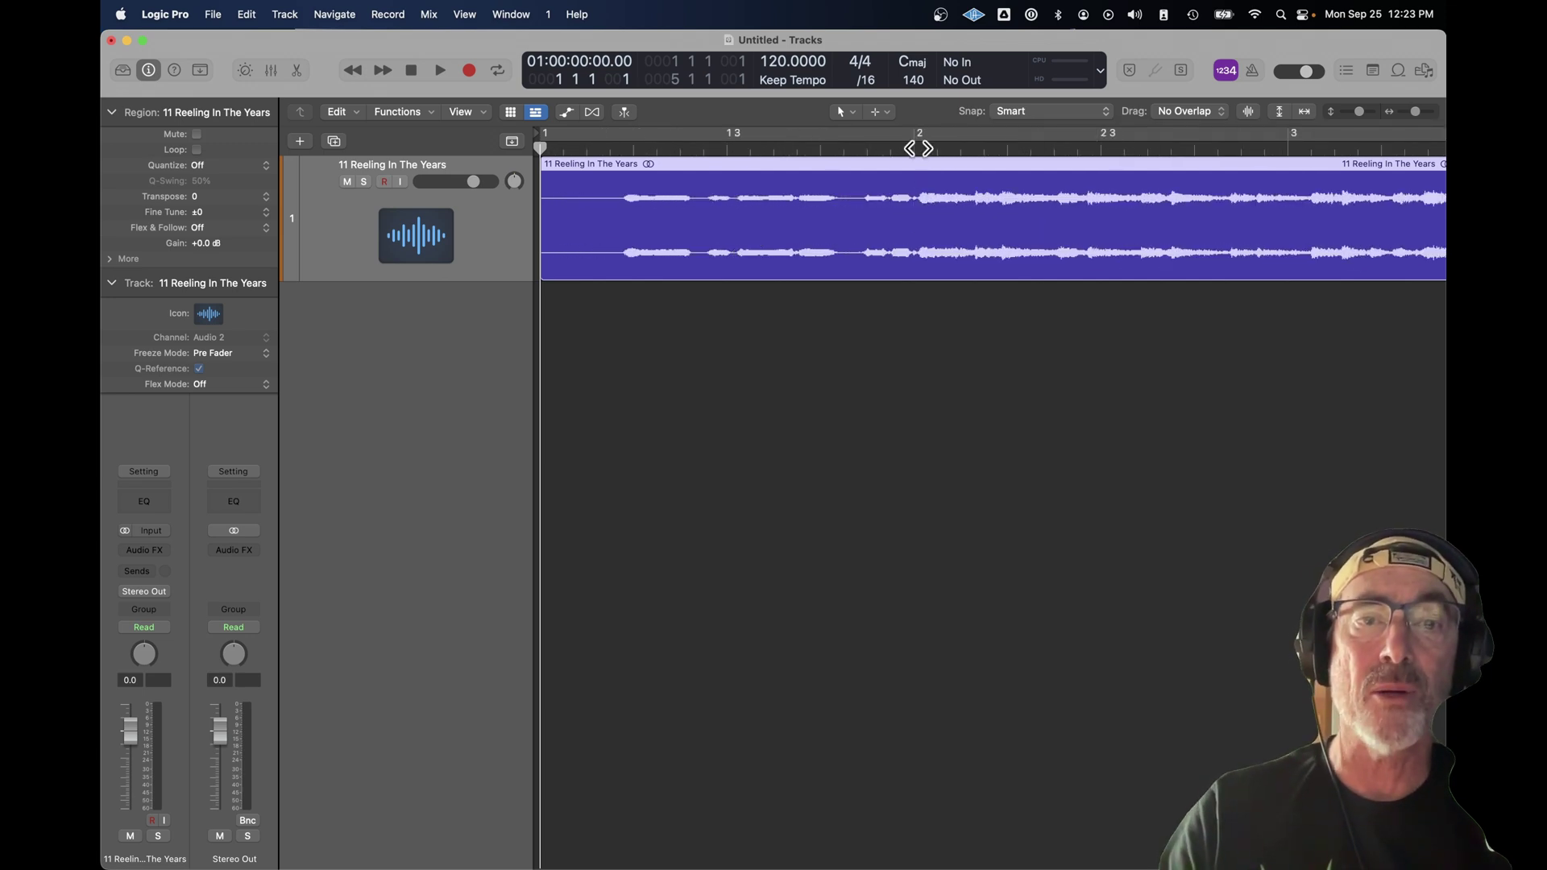
click(912, 150)
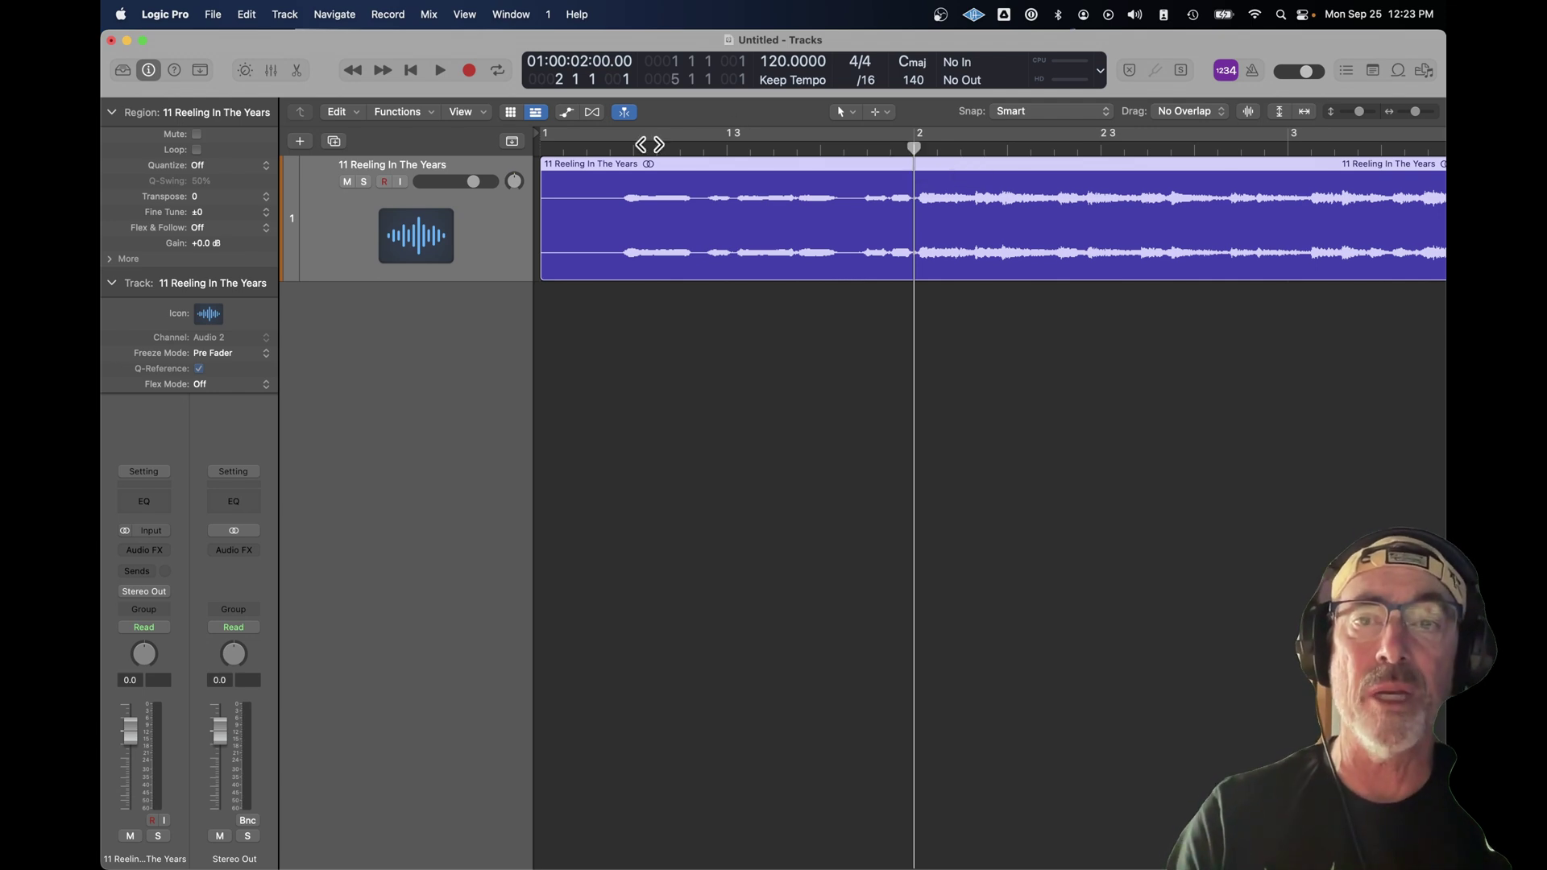
drag(554, 154, 676, 304)
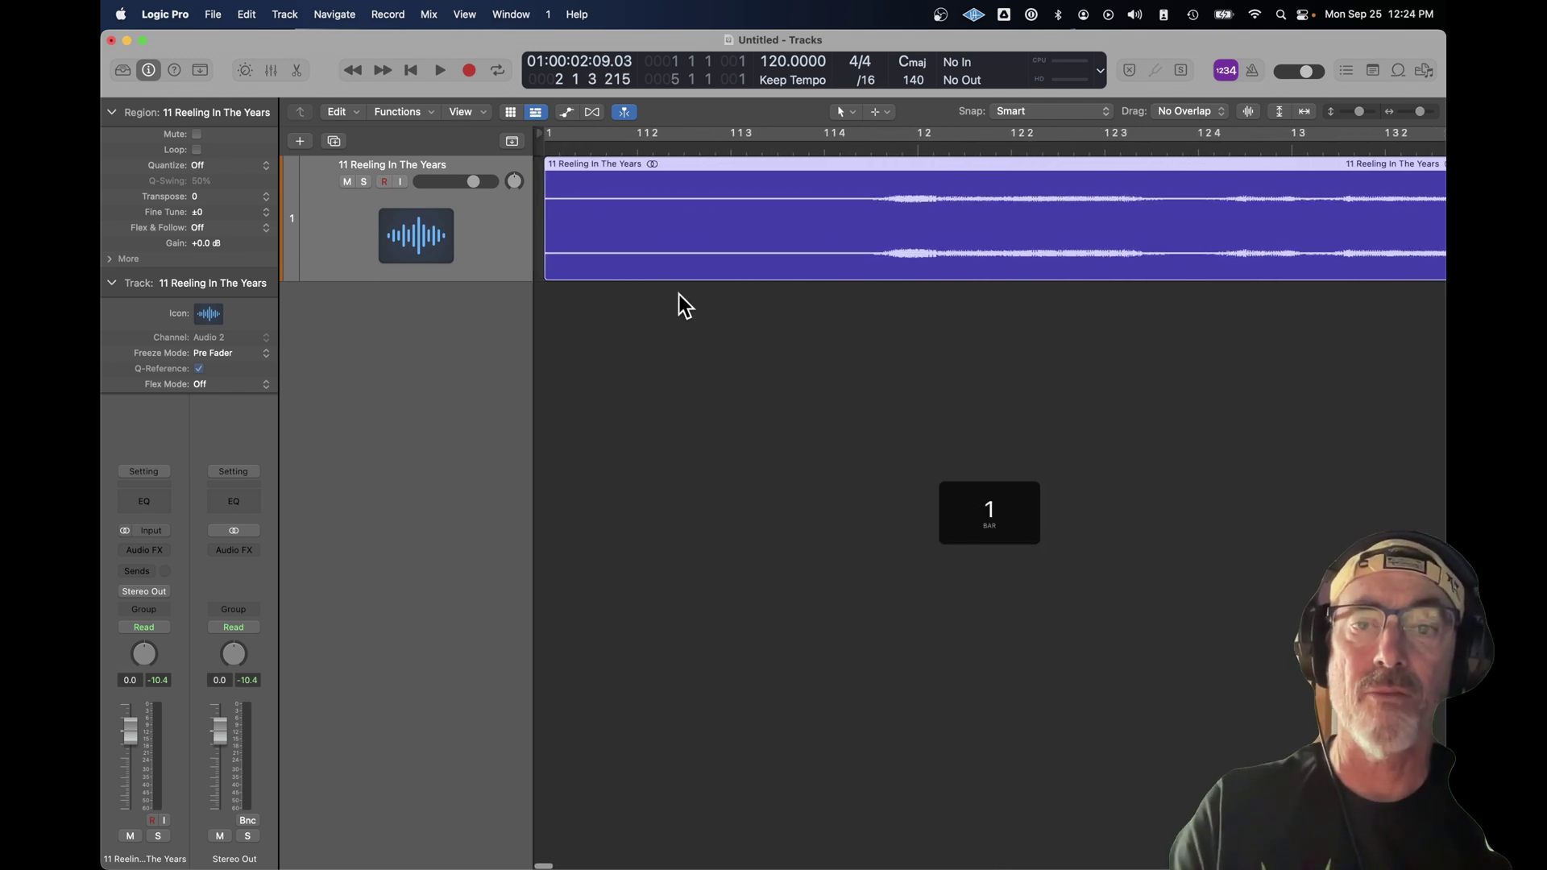
Step: Split the song region with the Scissors tool where the music begins and remove the silent lead-in
click(888, 110)
click(954, 200)
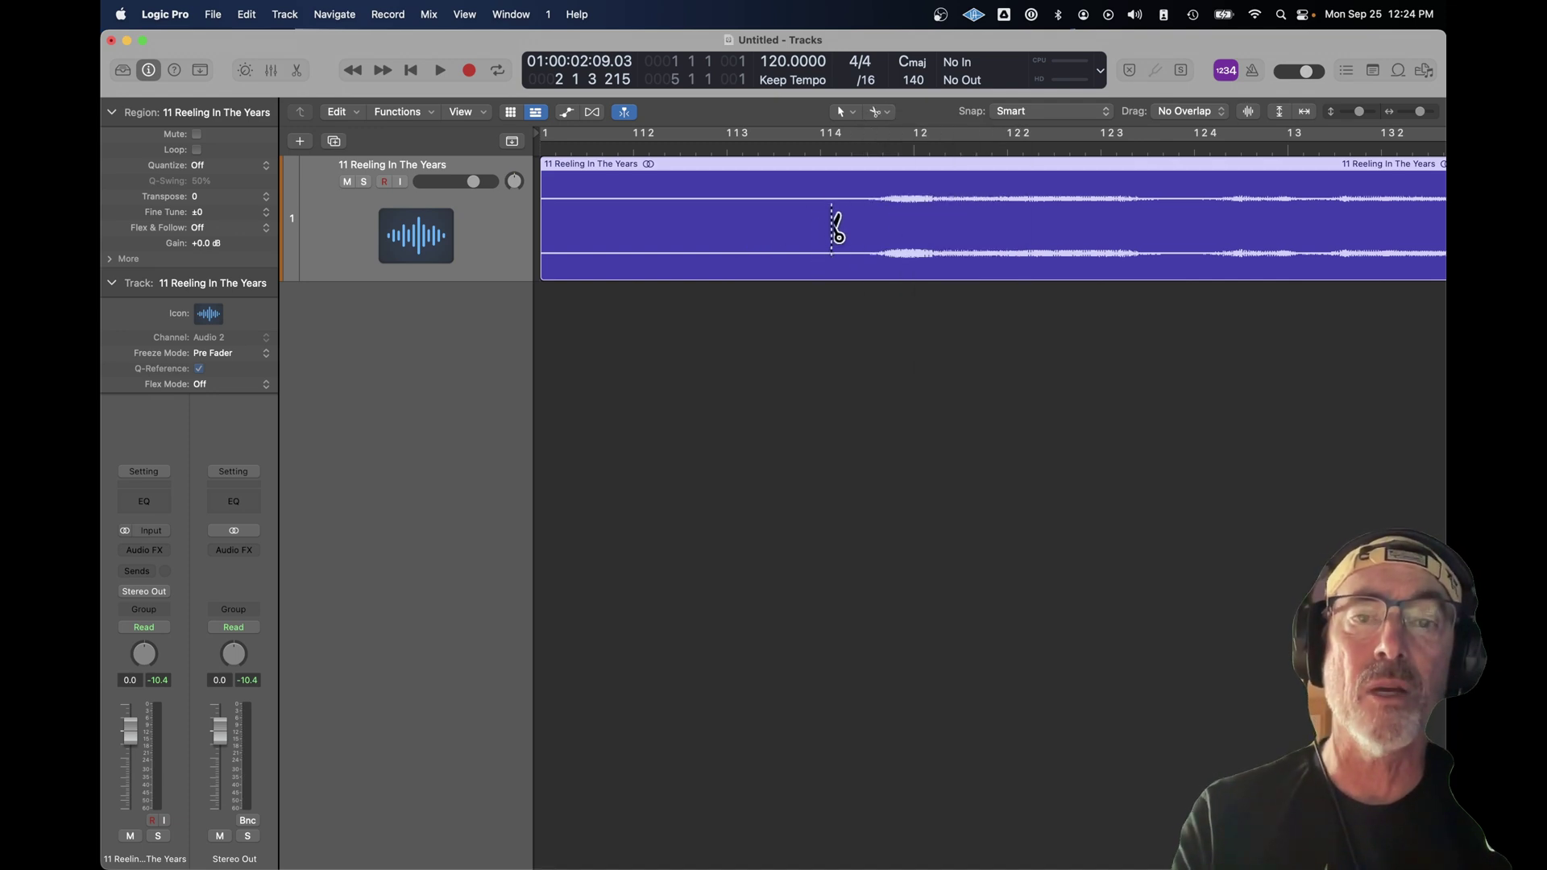
click(826, 225)
click(773, 184)
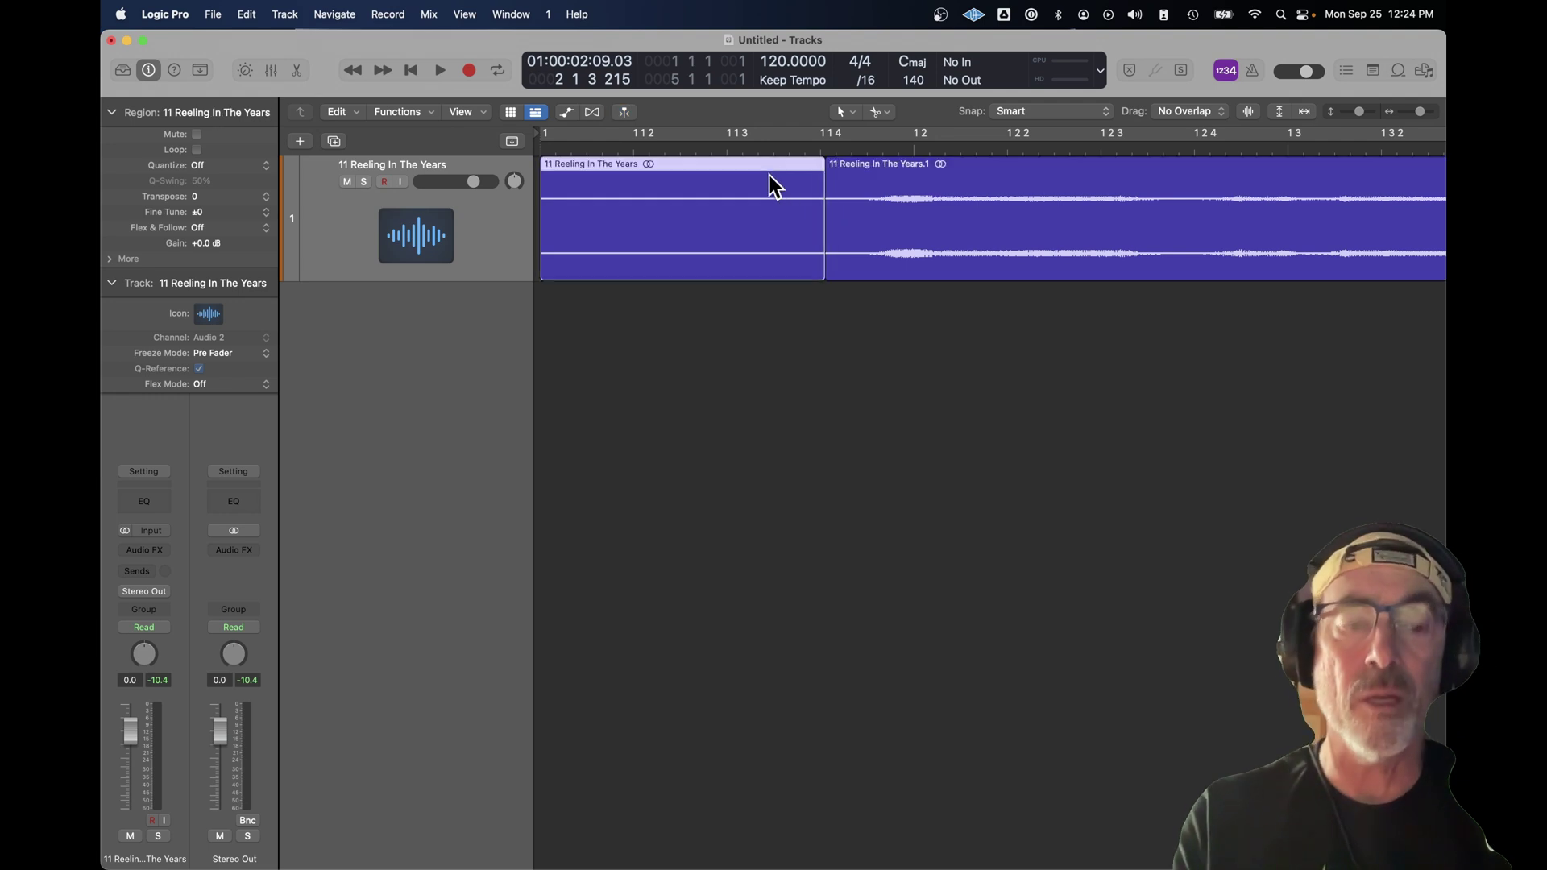
drag(1128, 181, 1096, 181)
Step: Play the trimmed song from the start with the click, then open the region in the audio editor
click(1017, 149)
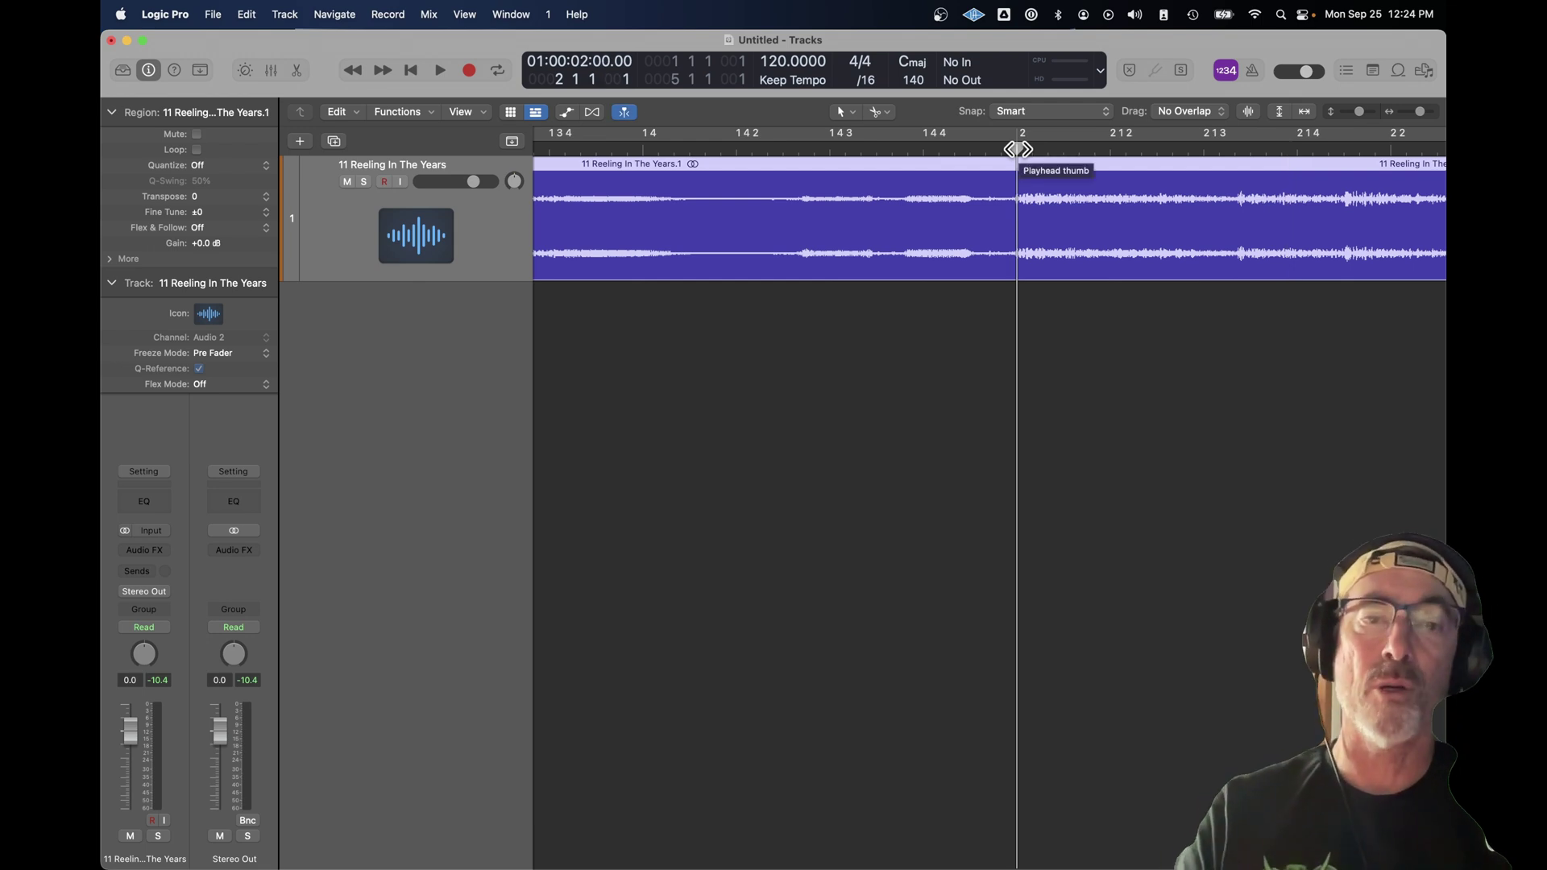
key(Return)
key(space)
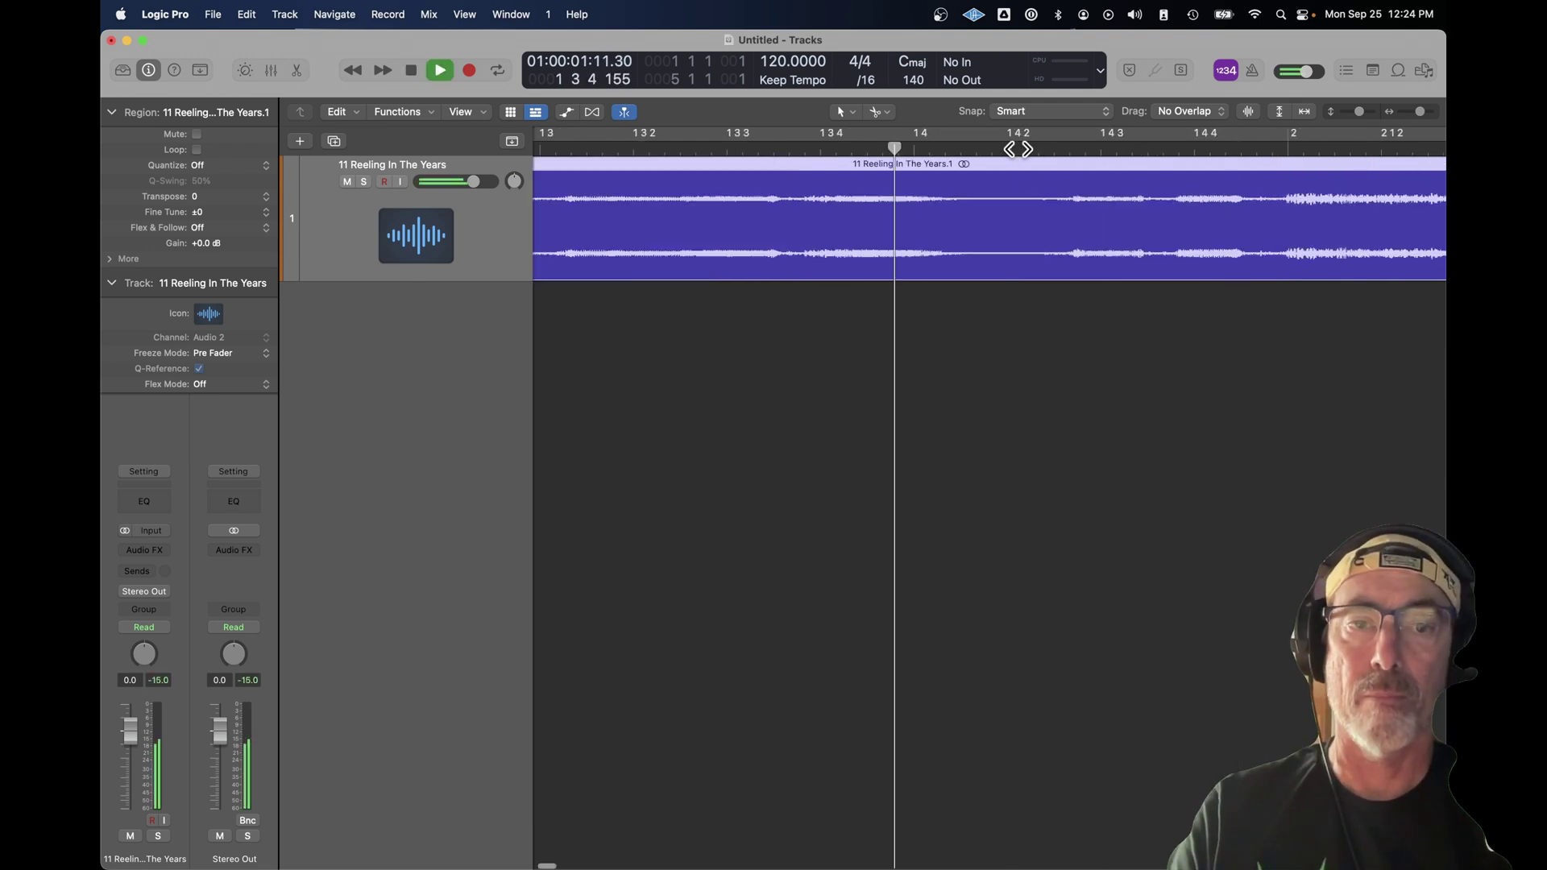
key(space)
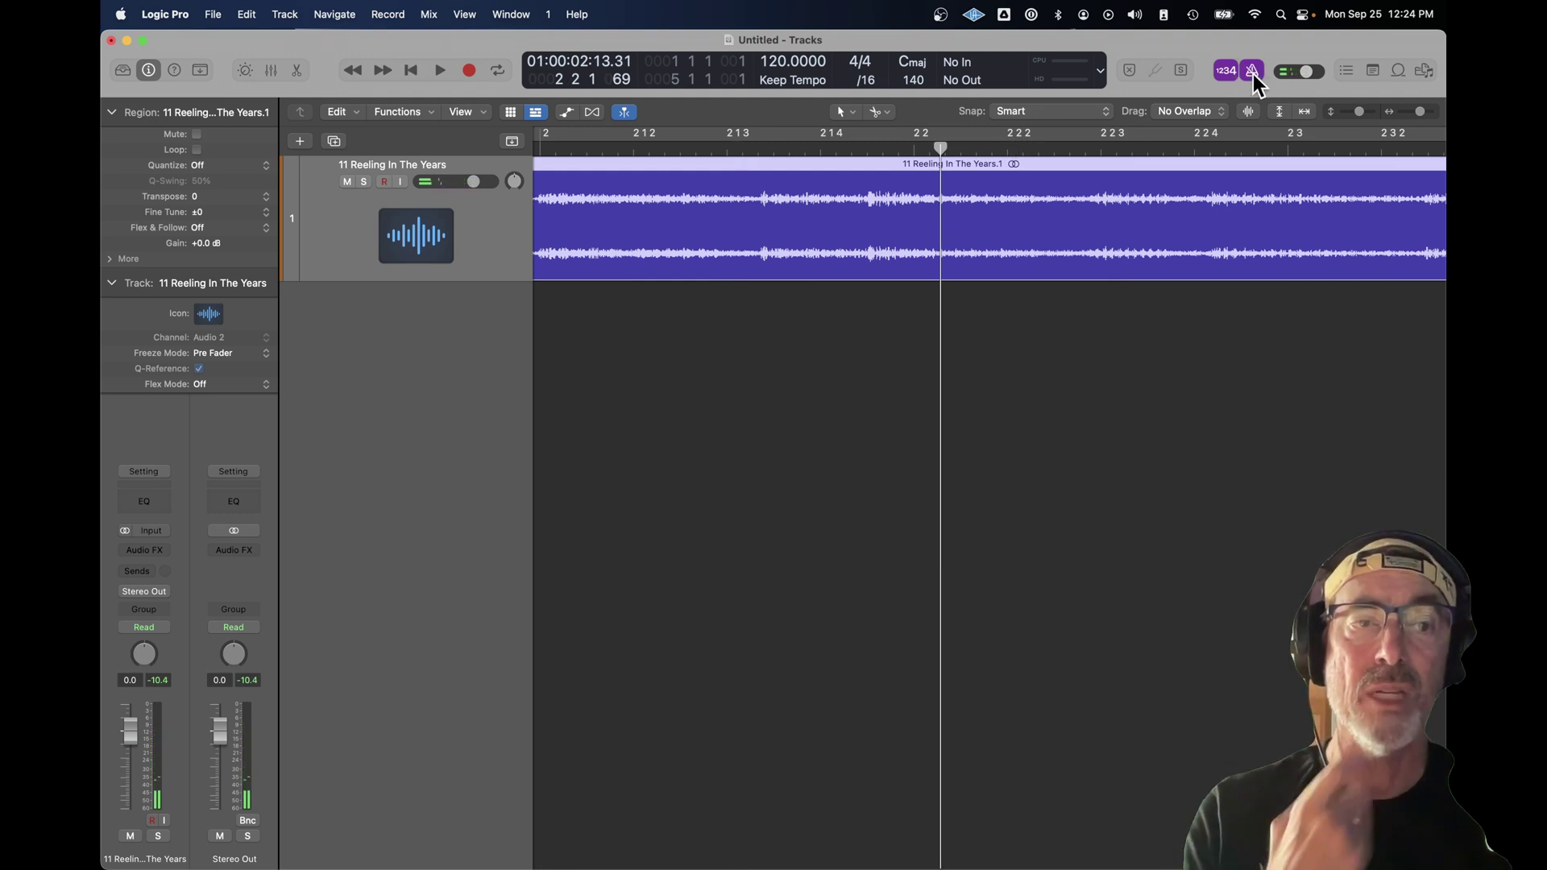
key(Return)
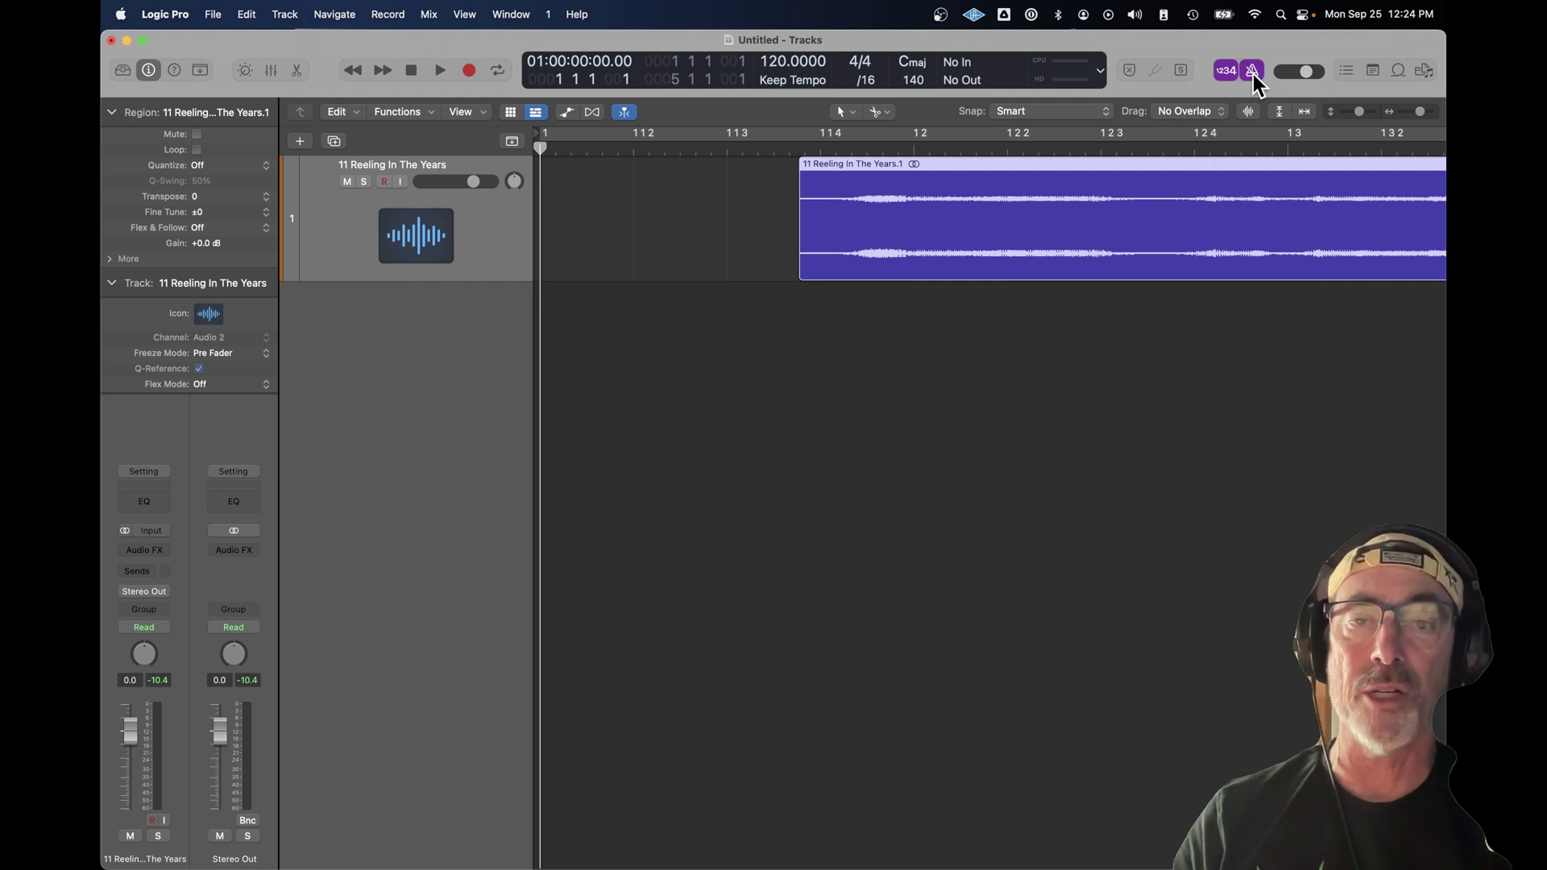
key(space)
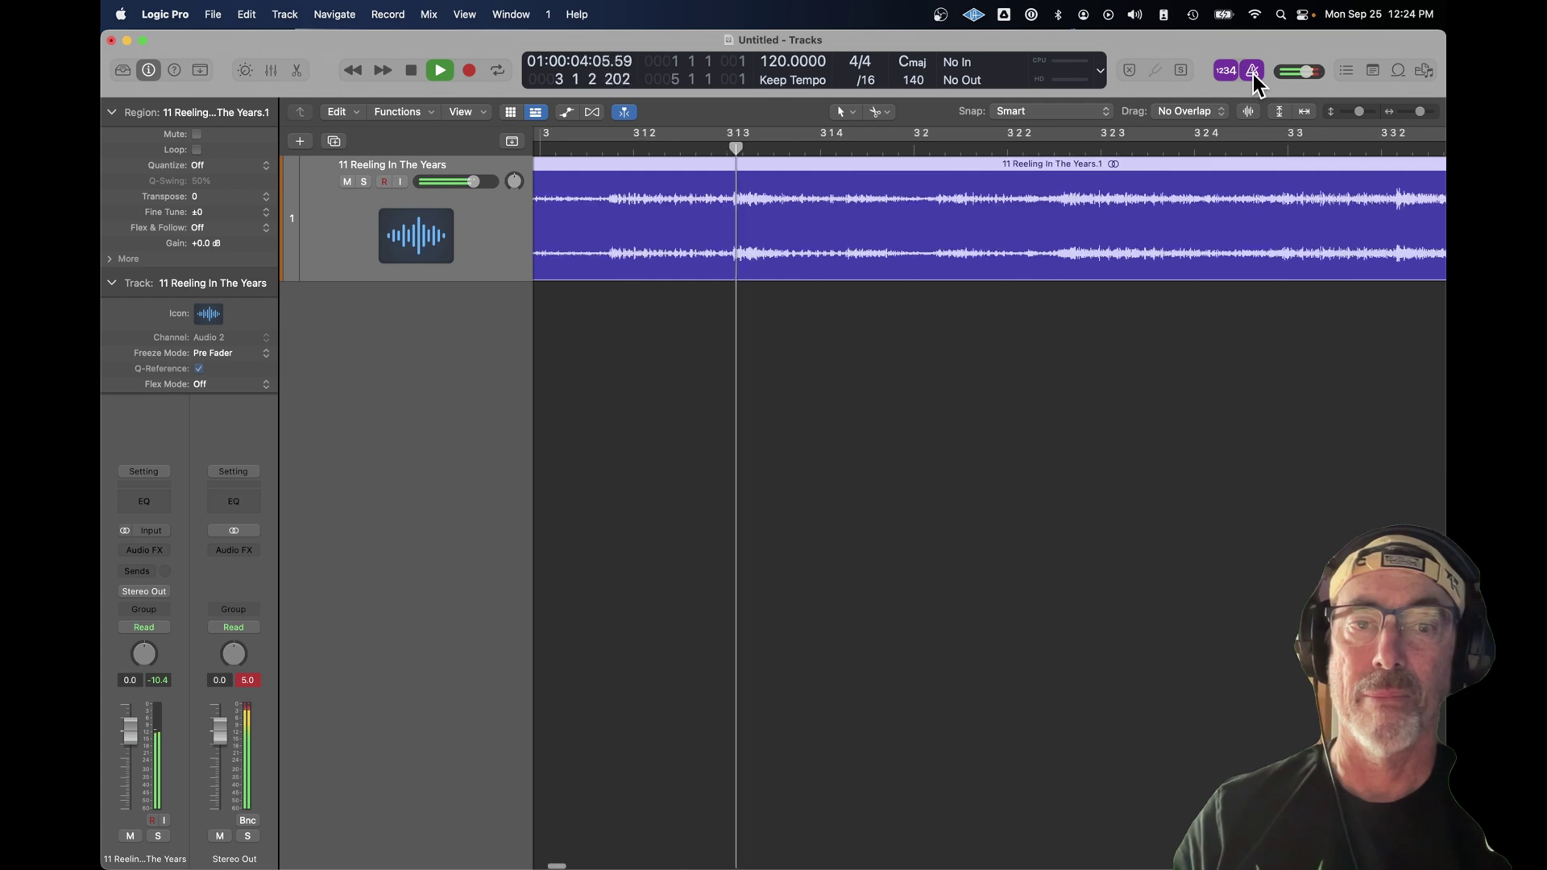
key(space)
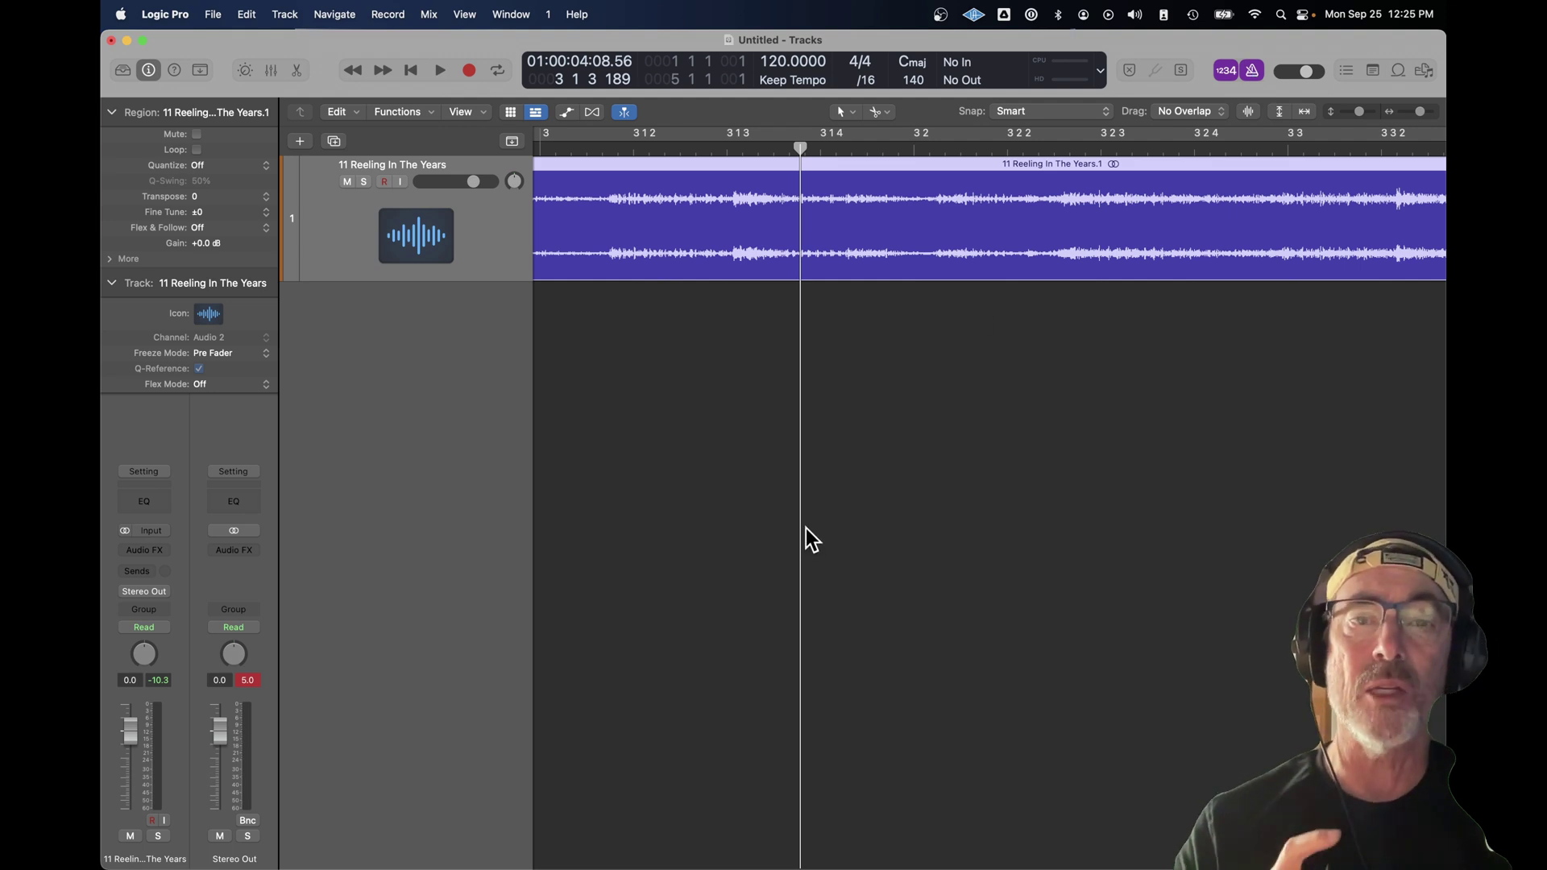
double_click(753, 172)
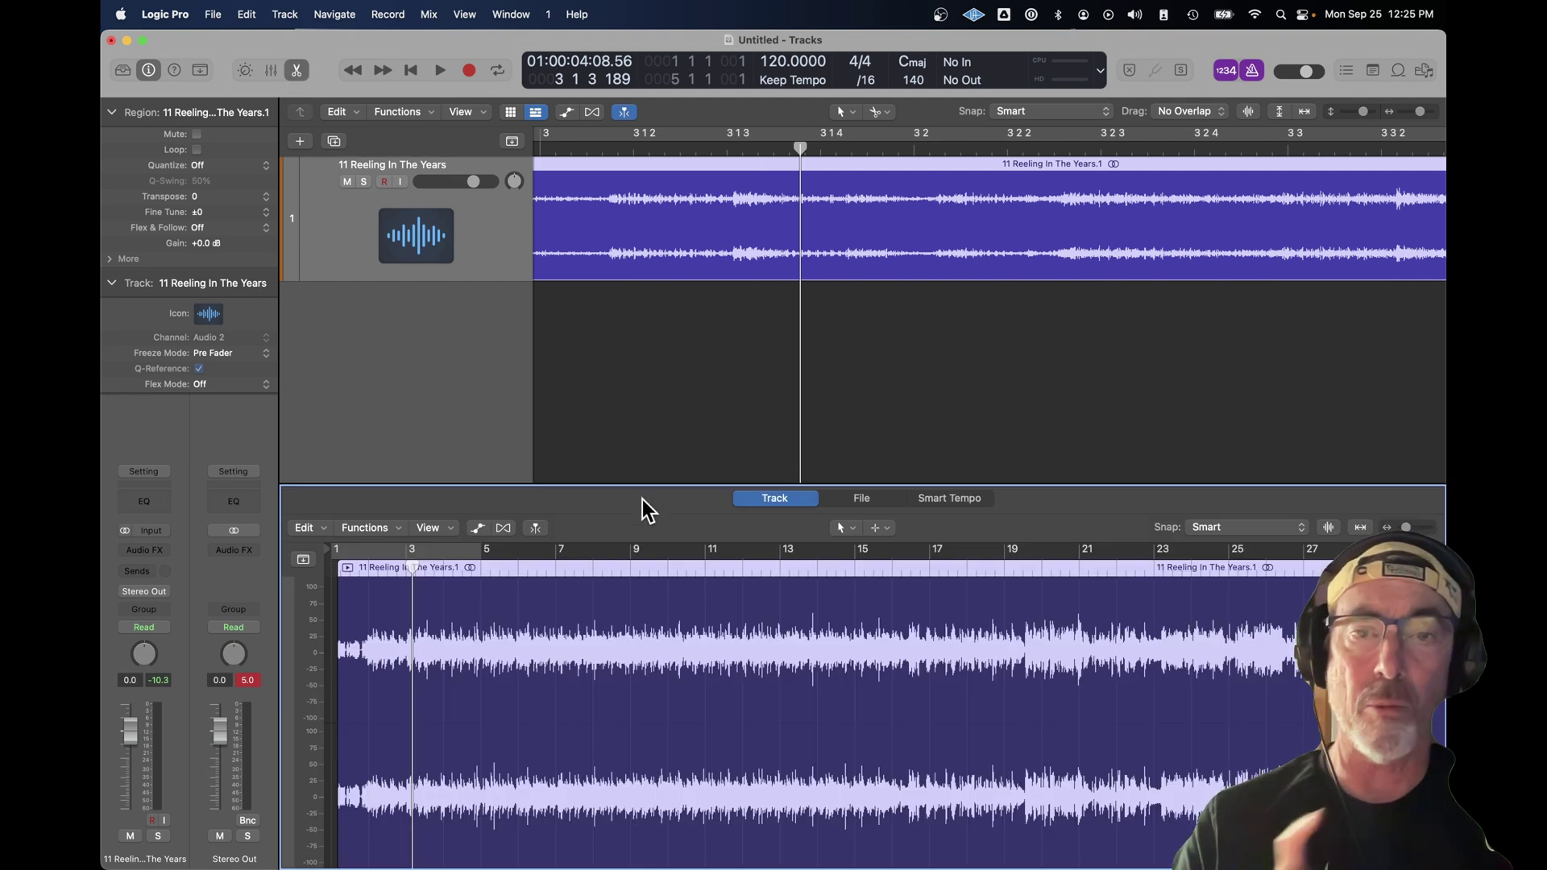
Step: Run Smart Tempo analysis on the song region (127.8 bpm, 4/4) and open the tempo editing options
click(950, 499)
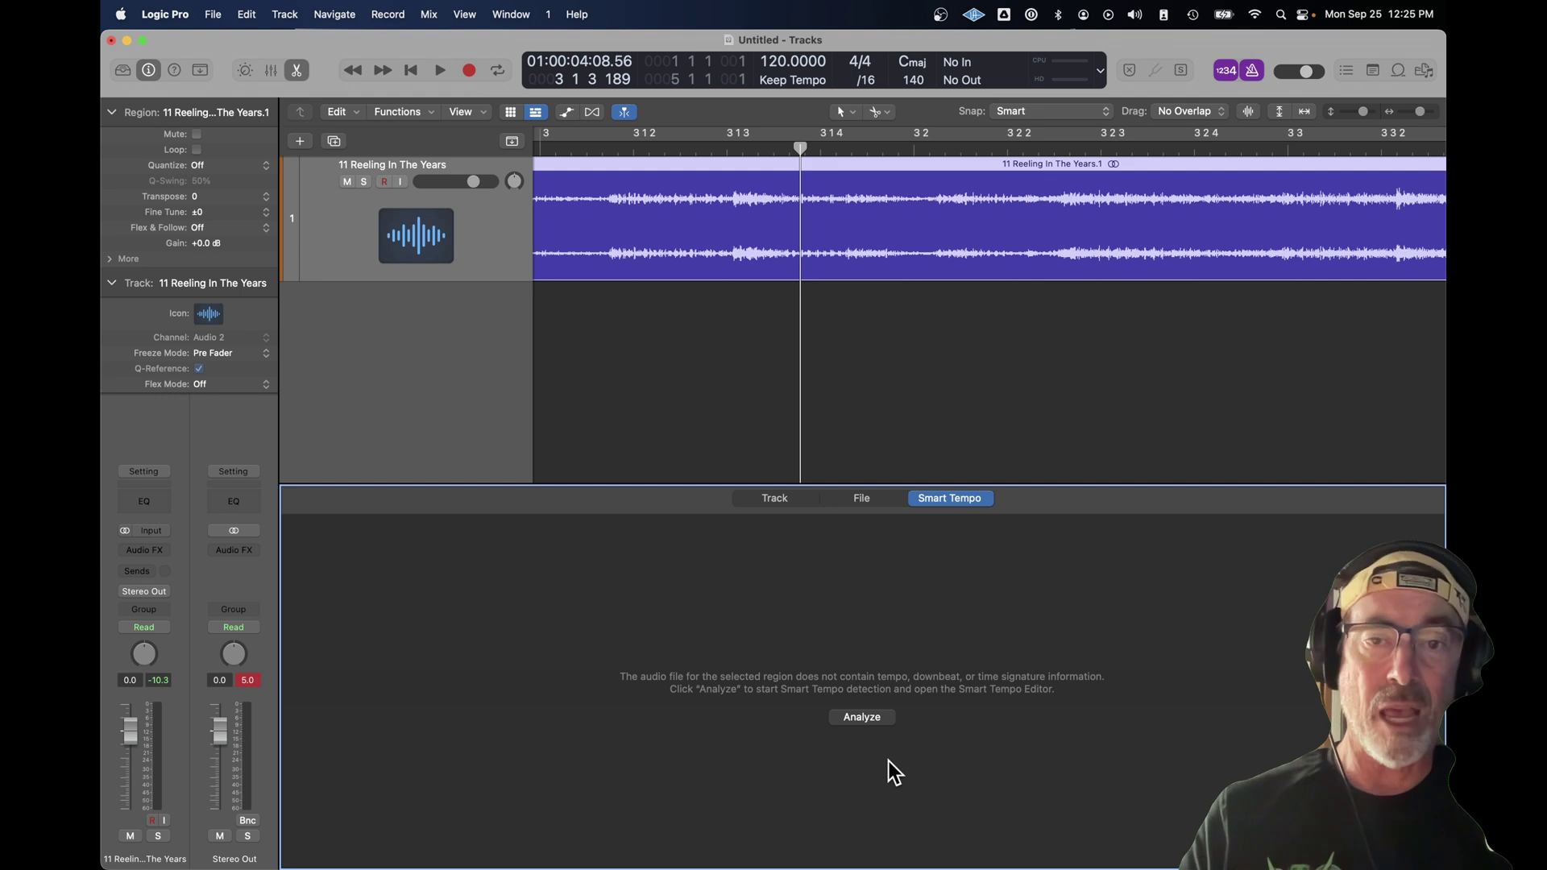
click(862, 717)
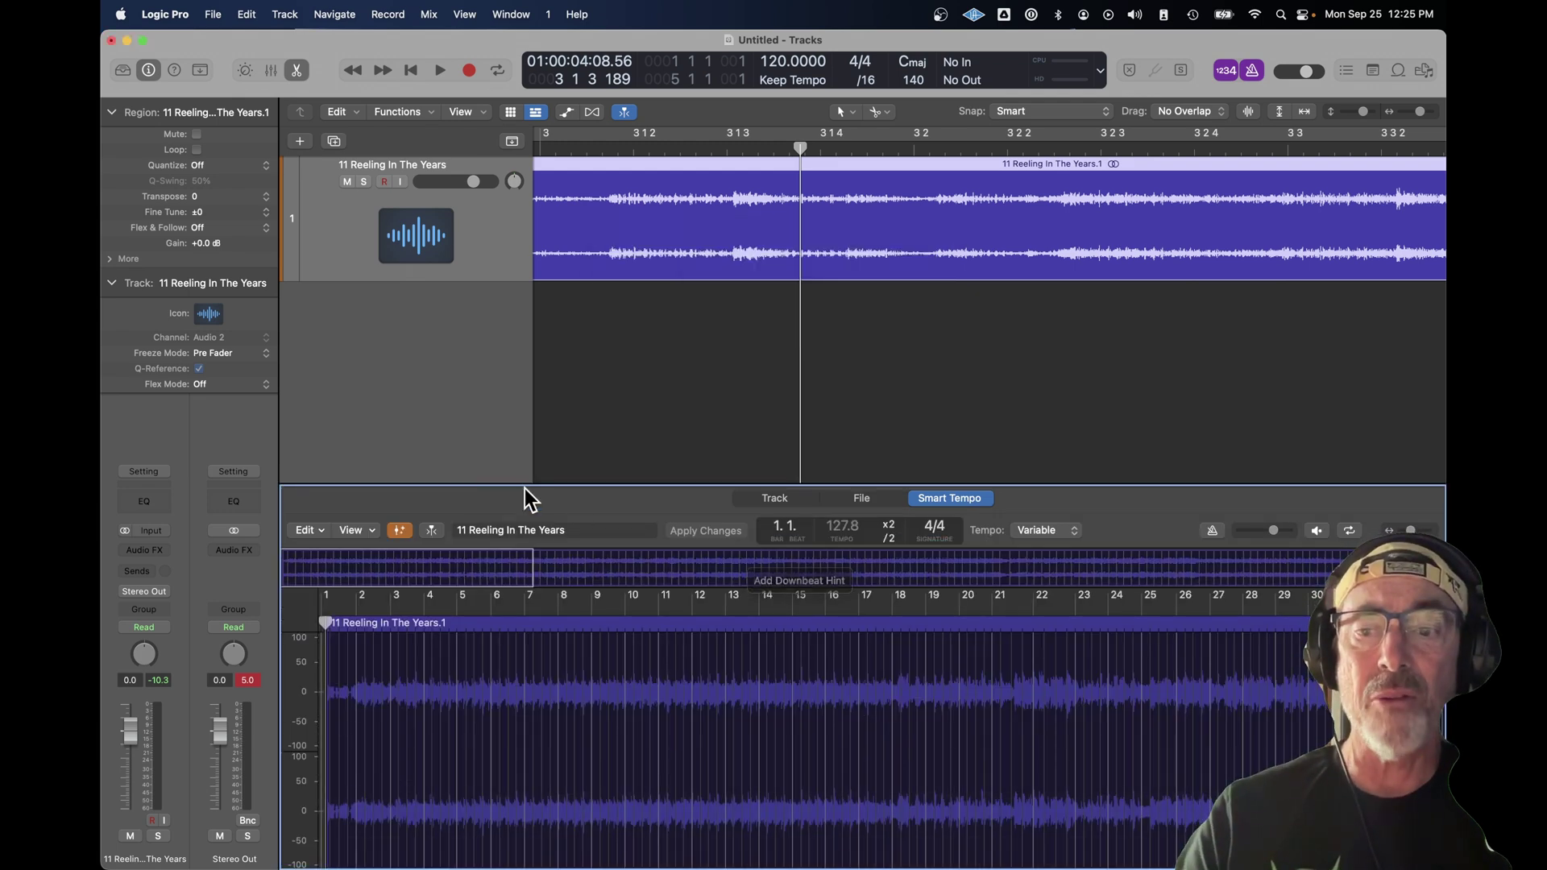
click(309, 531)
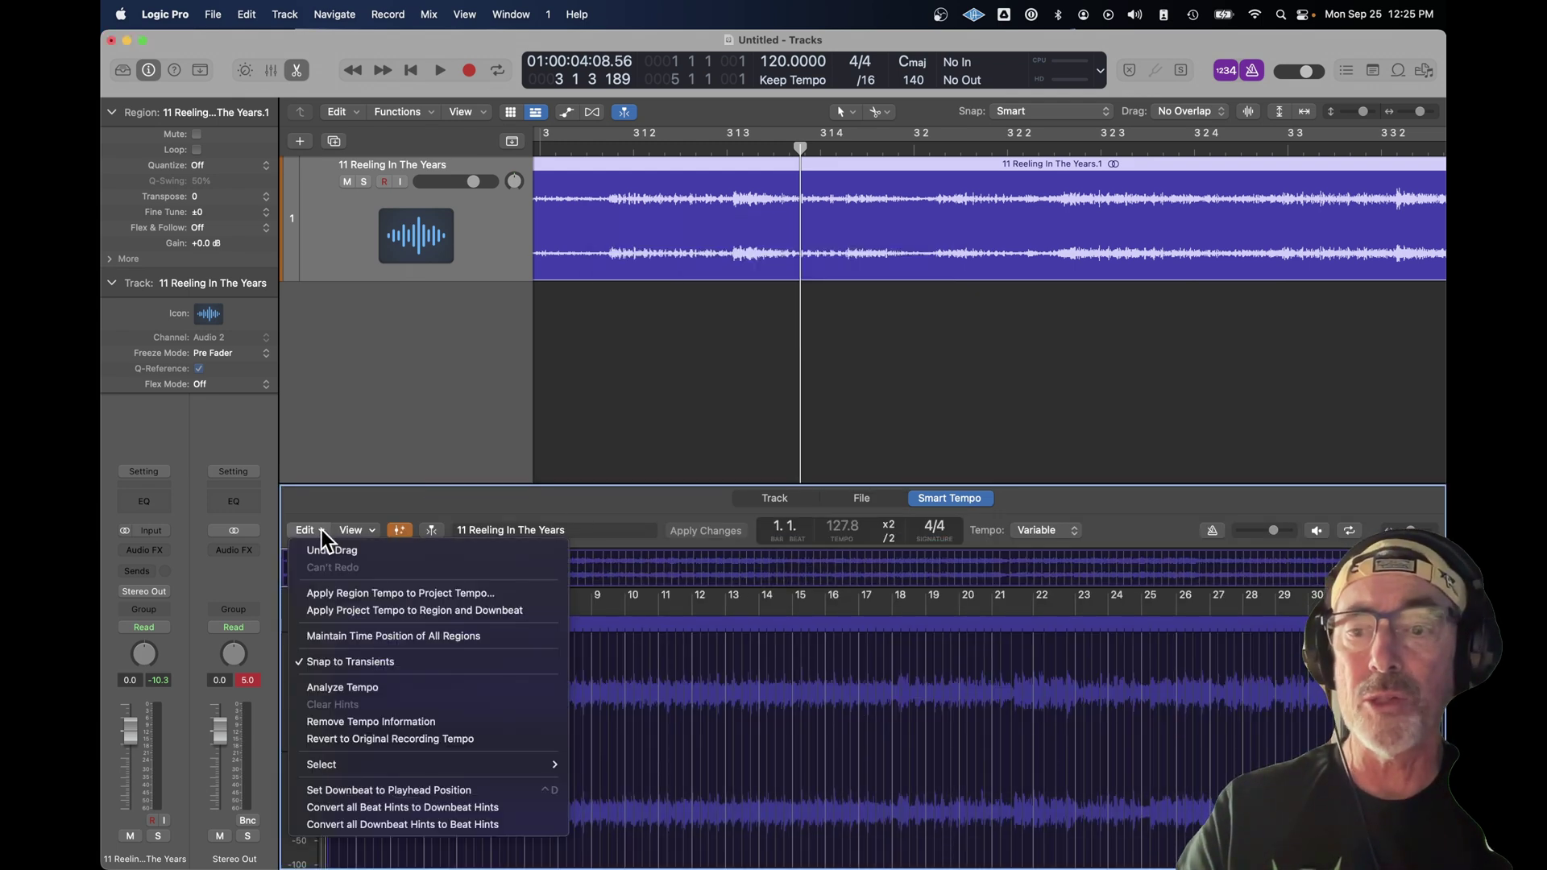
Step: Apply the region's detected tempo to the project and show its tempo changes across bars 1–15
click(384, 602)
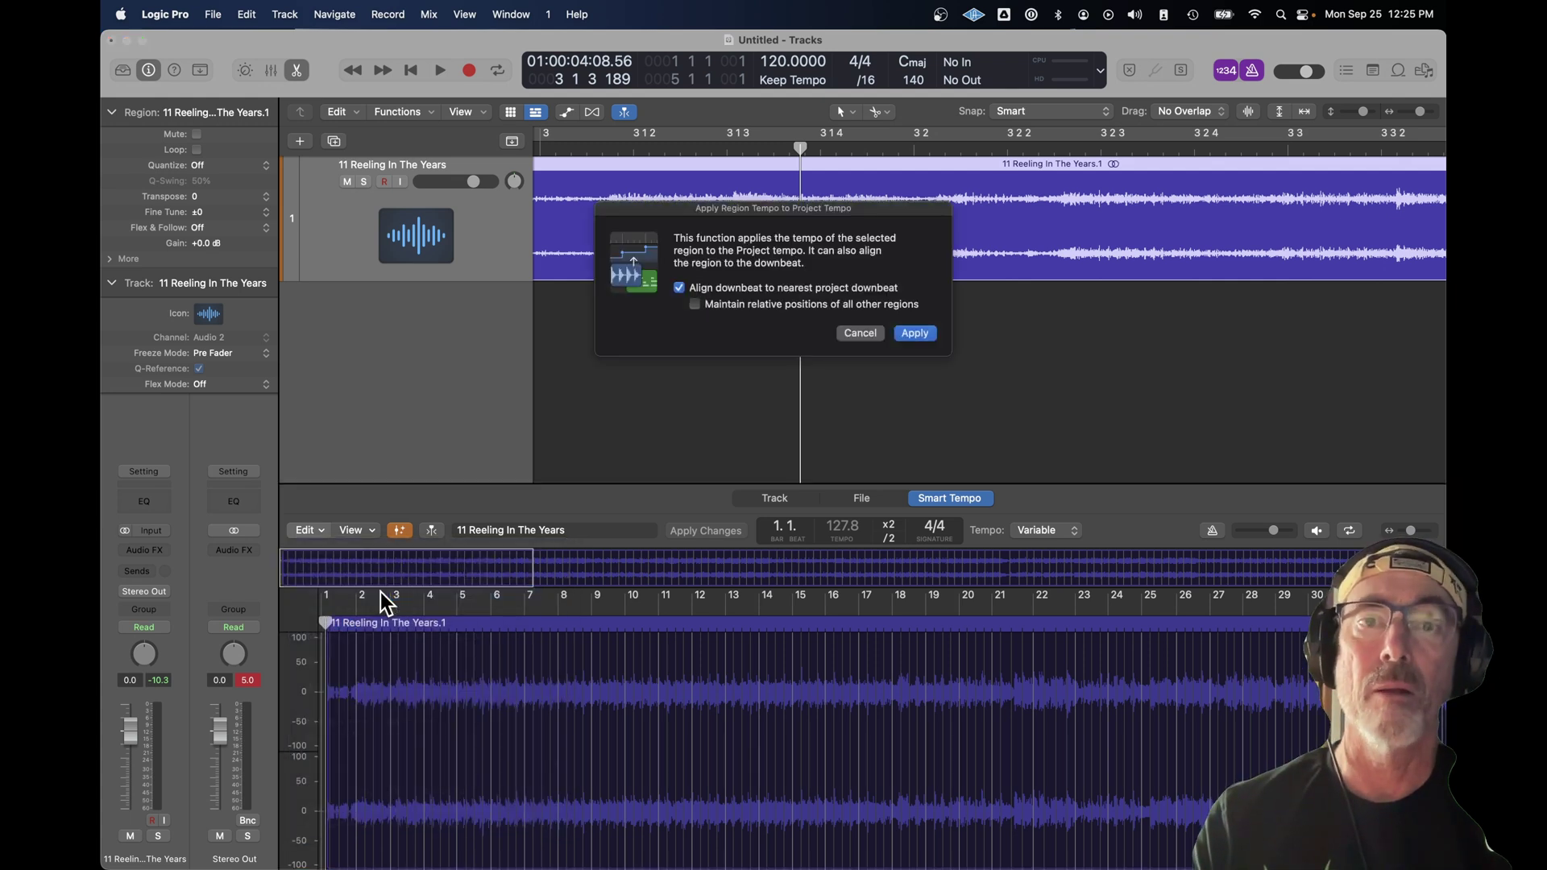
key(Return)
click(513, 142)
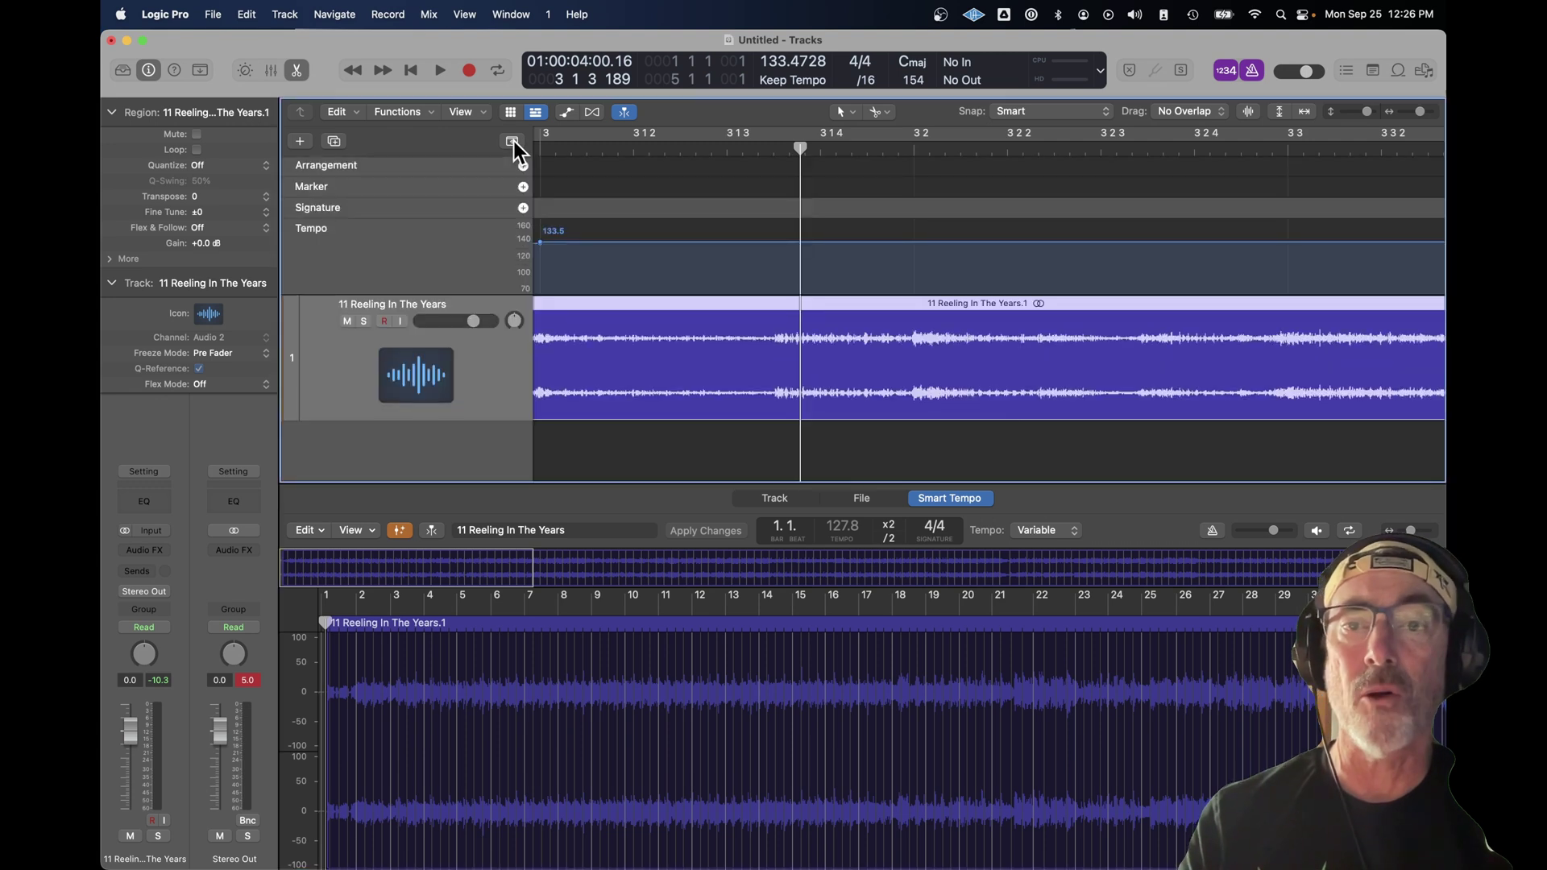
click(514, 142)
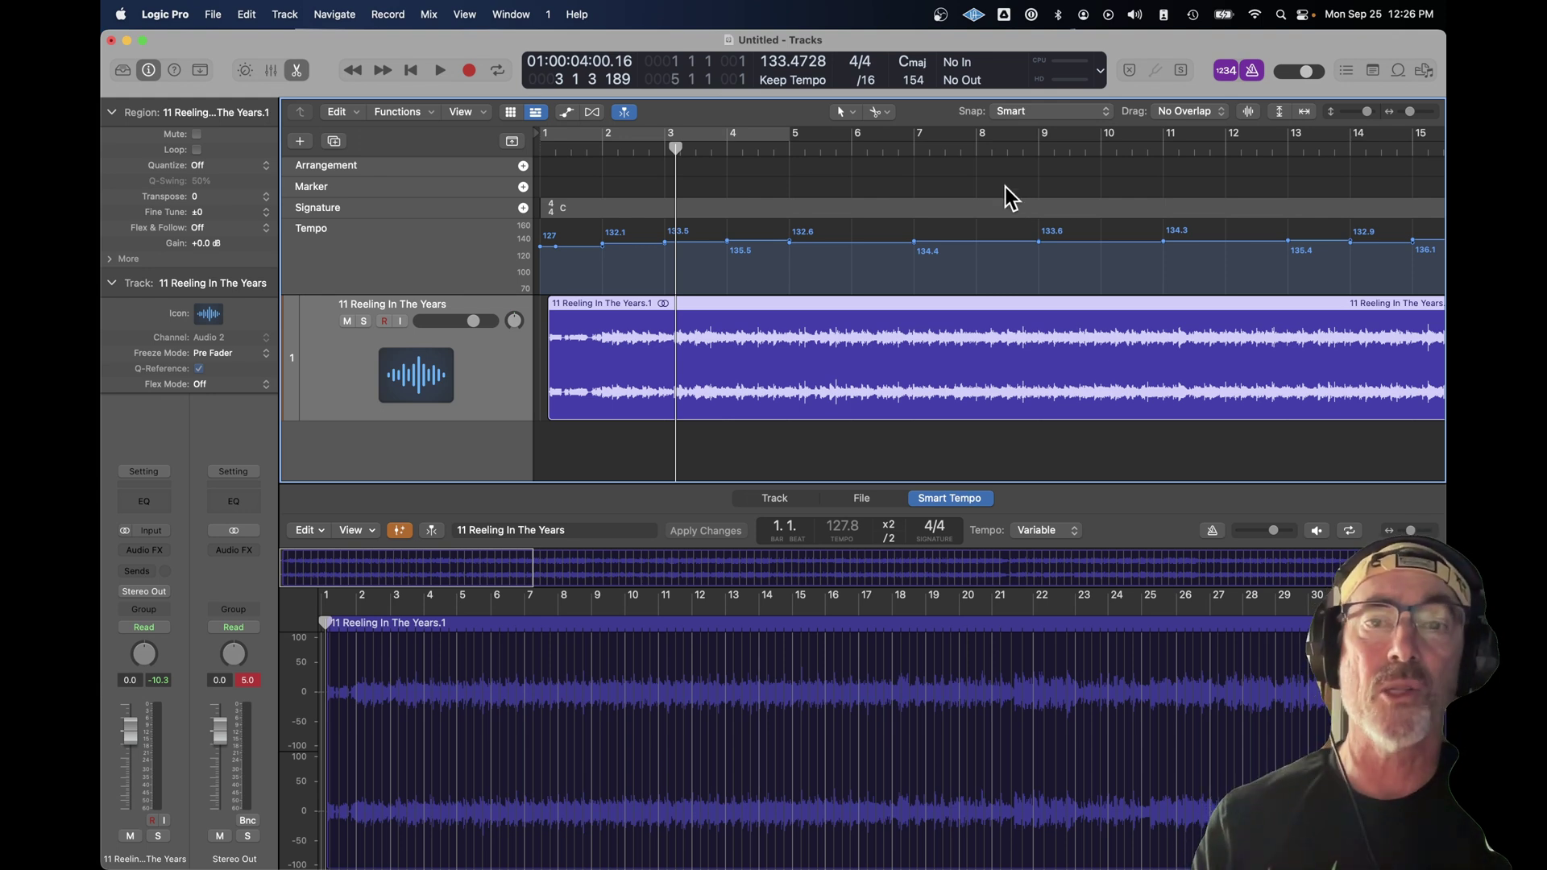
Step: Set the Smart Tempo mode to Adapt and turn Flex & Follow On for the song region
click(806, 79)
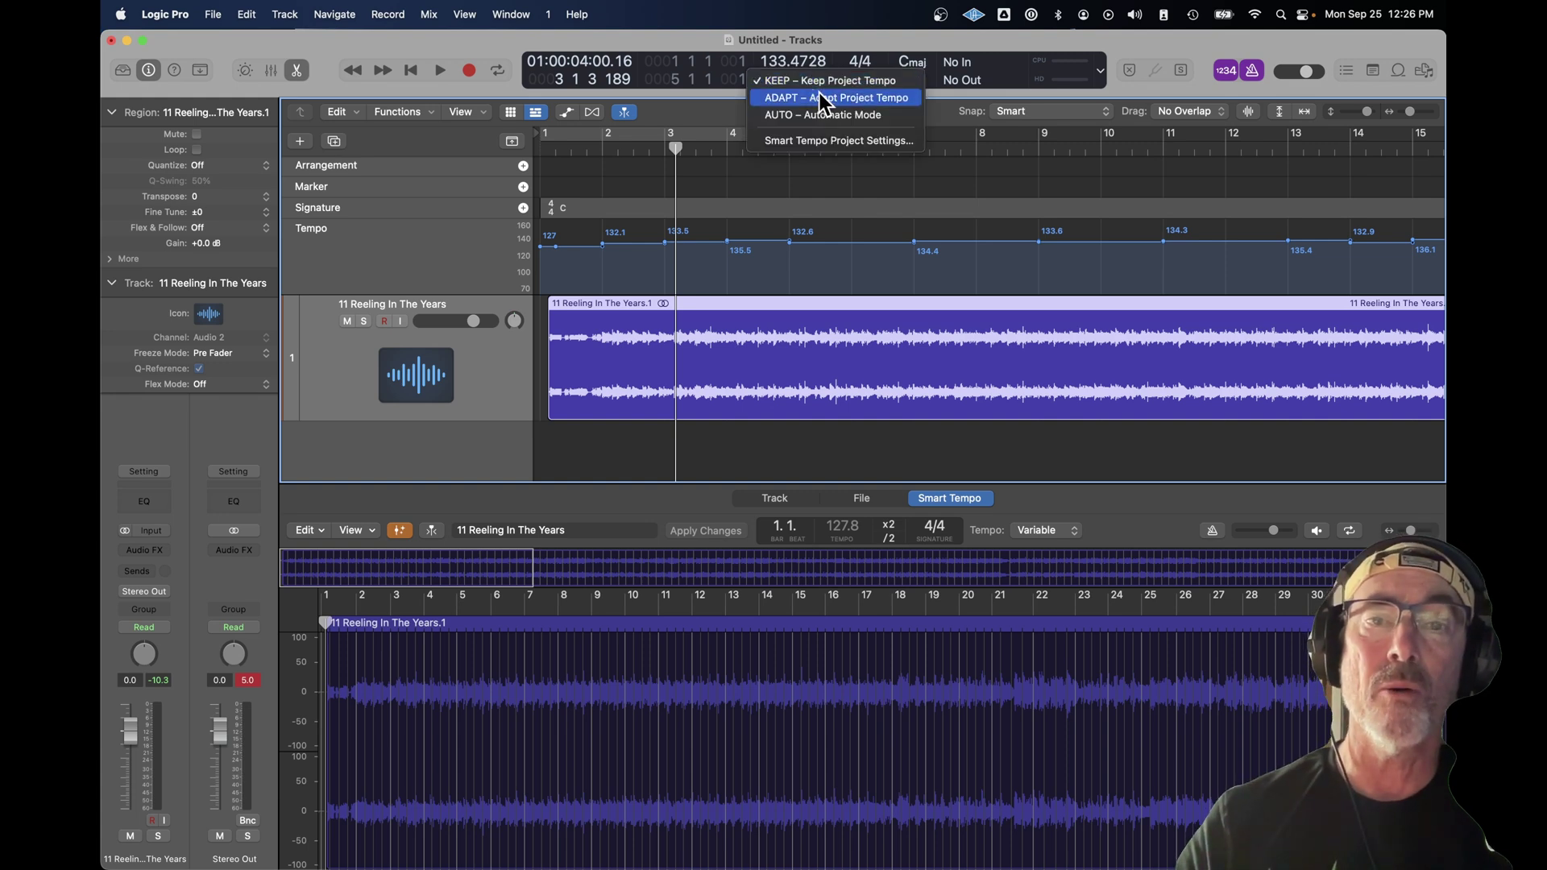
click(820, 100)
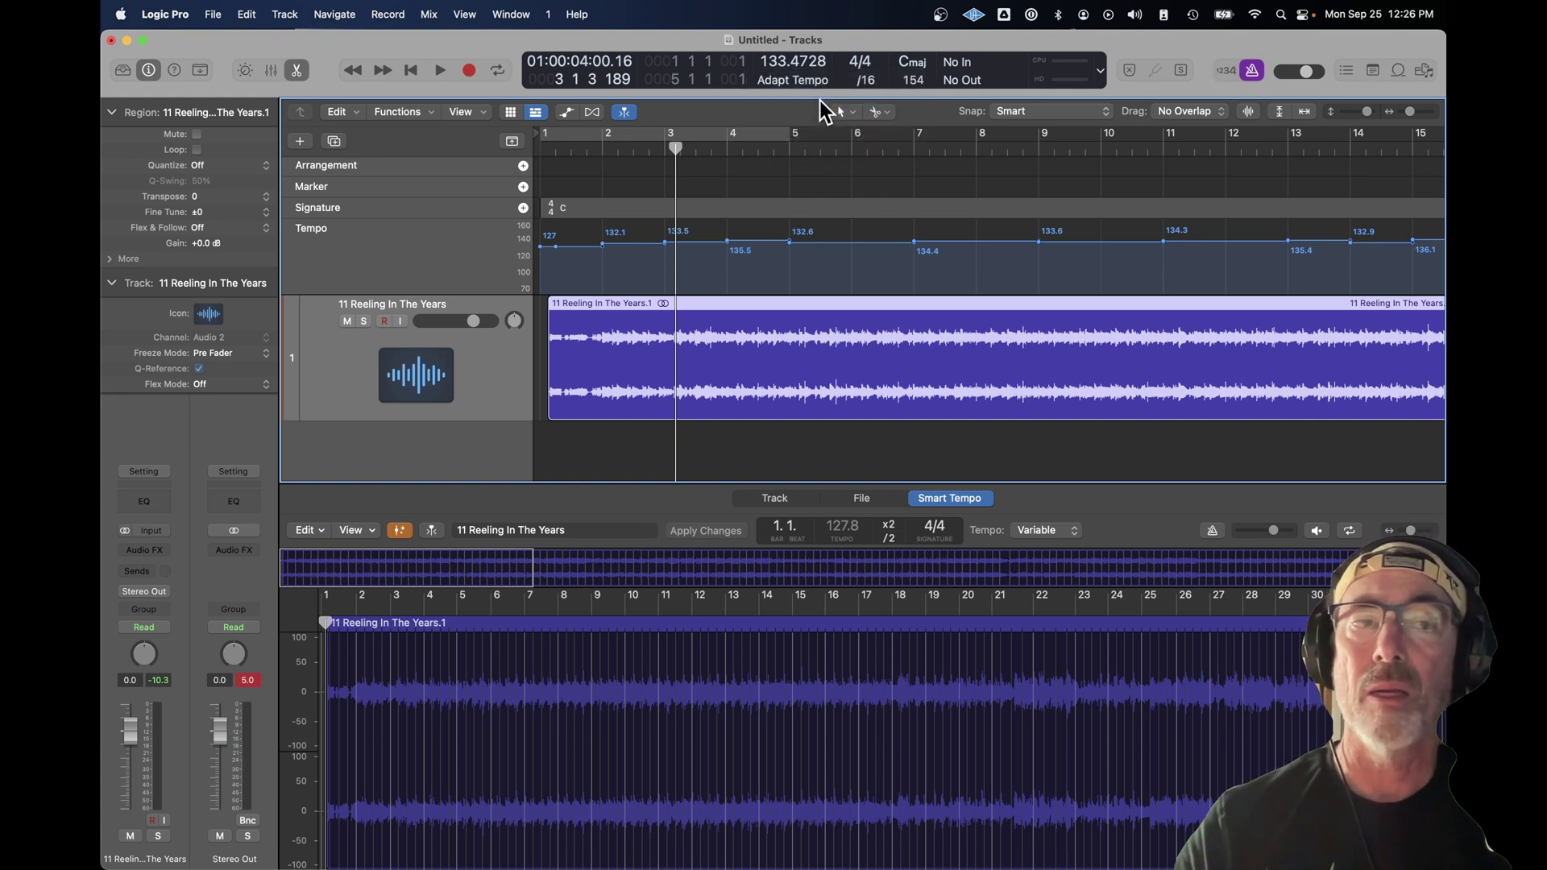
click(196, 229)
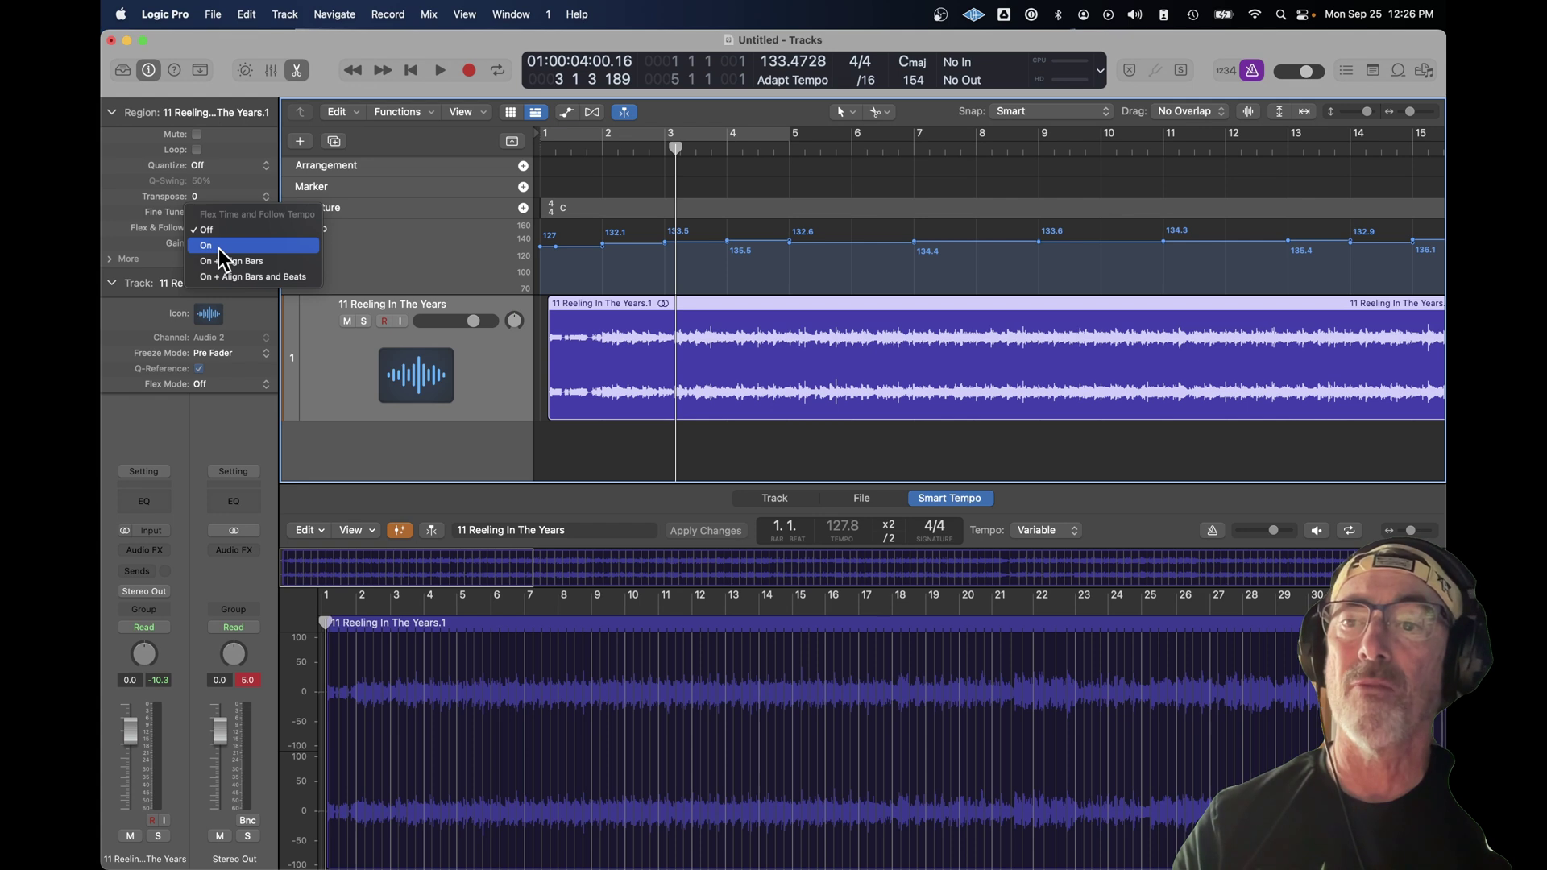
click(219, 246)
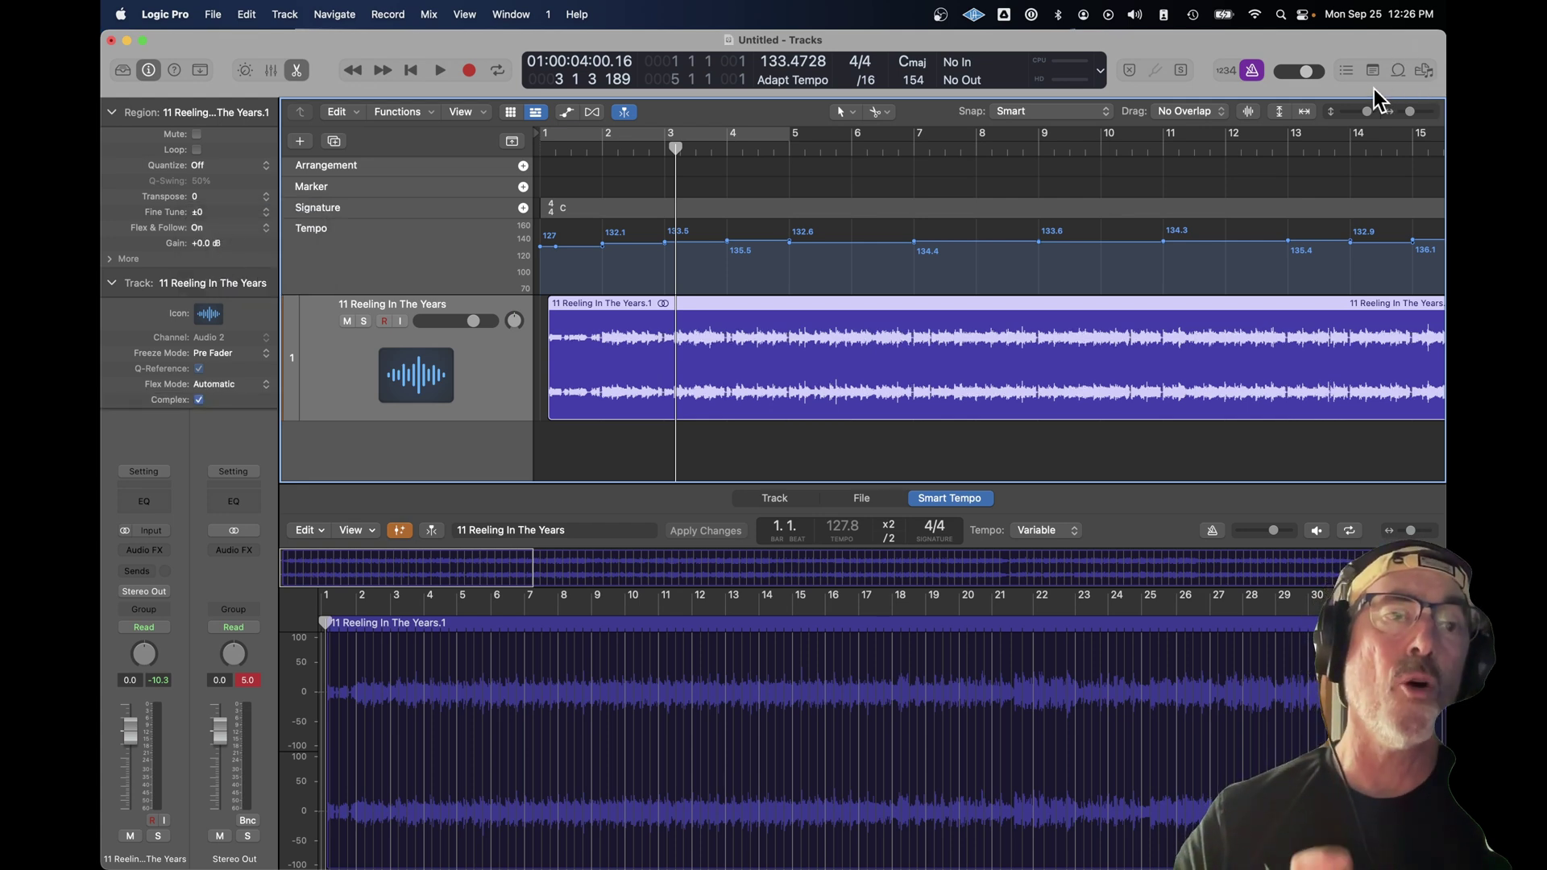
Step: Delete all tempo events in the Tempo list and set the one remaining tempo to 128
click(1348, 71)
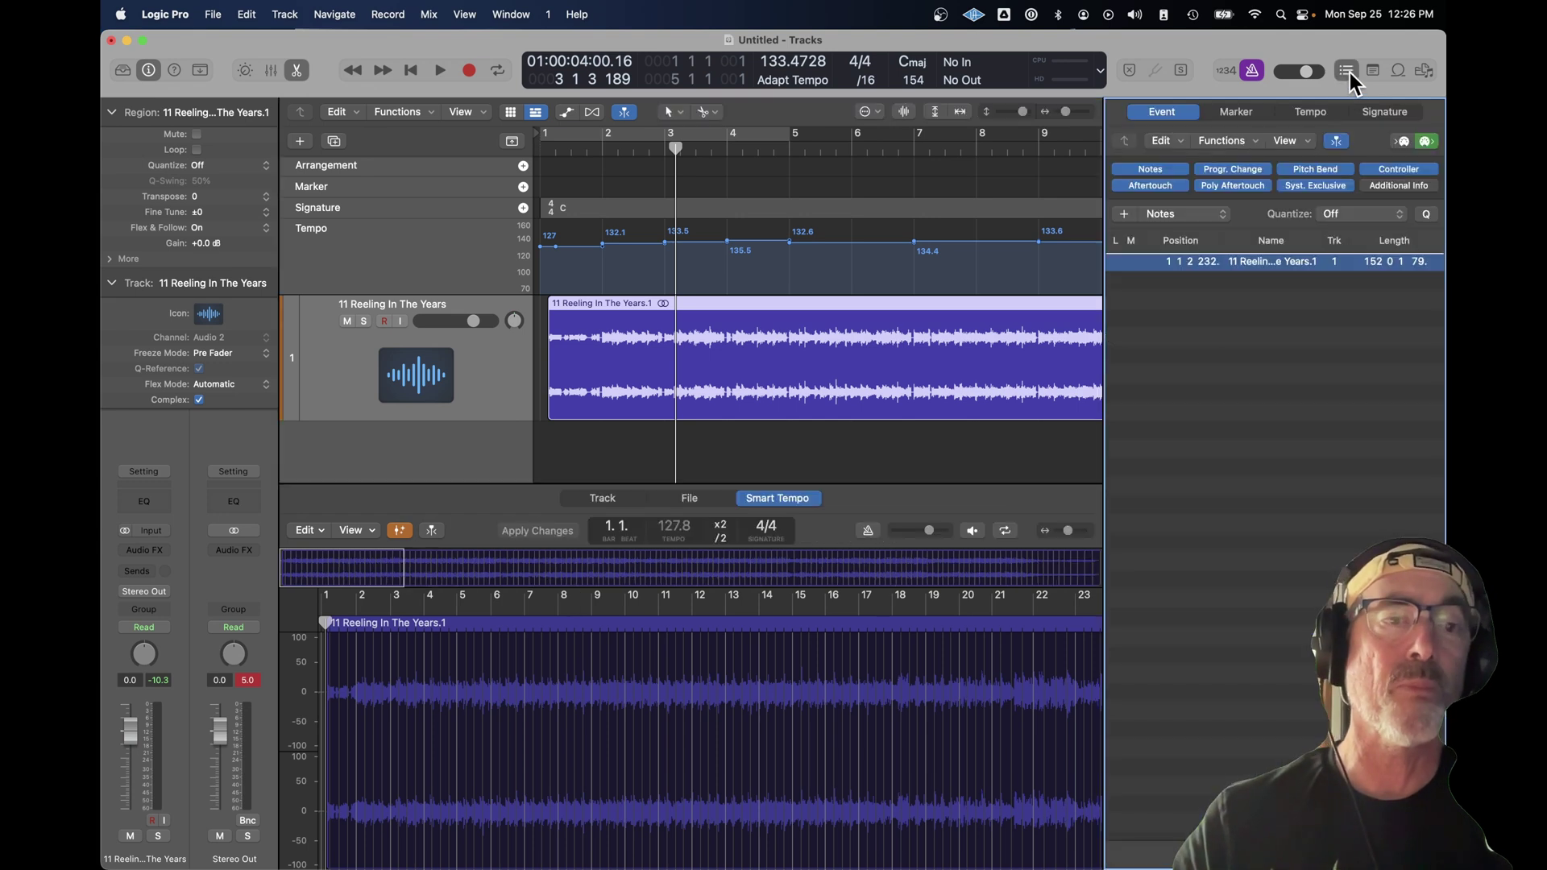
click(1313, 114)
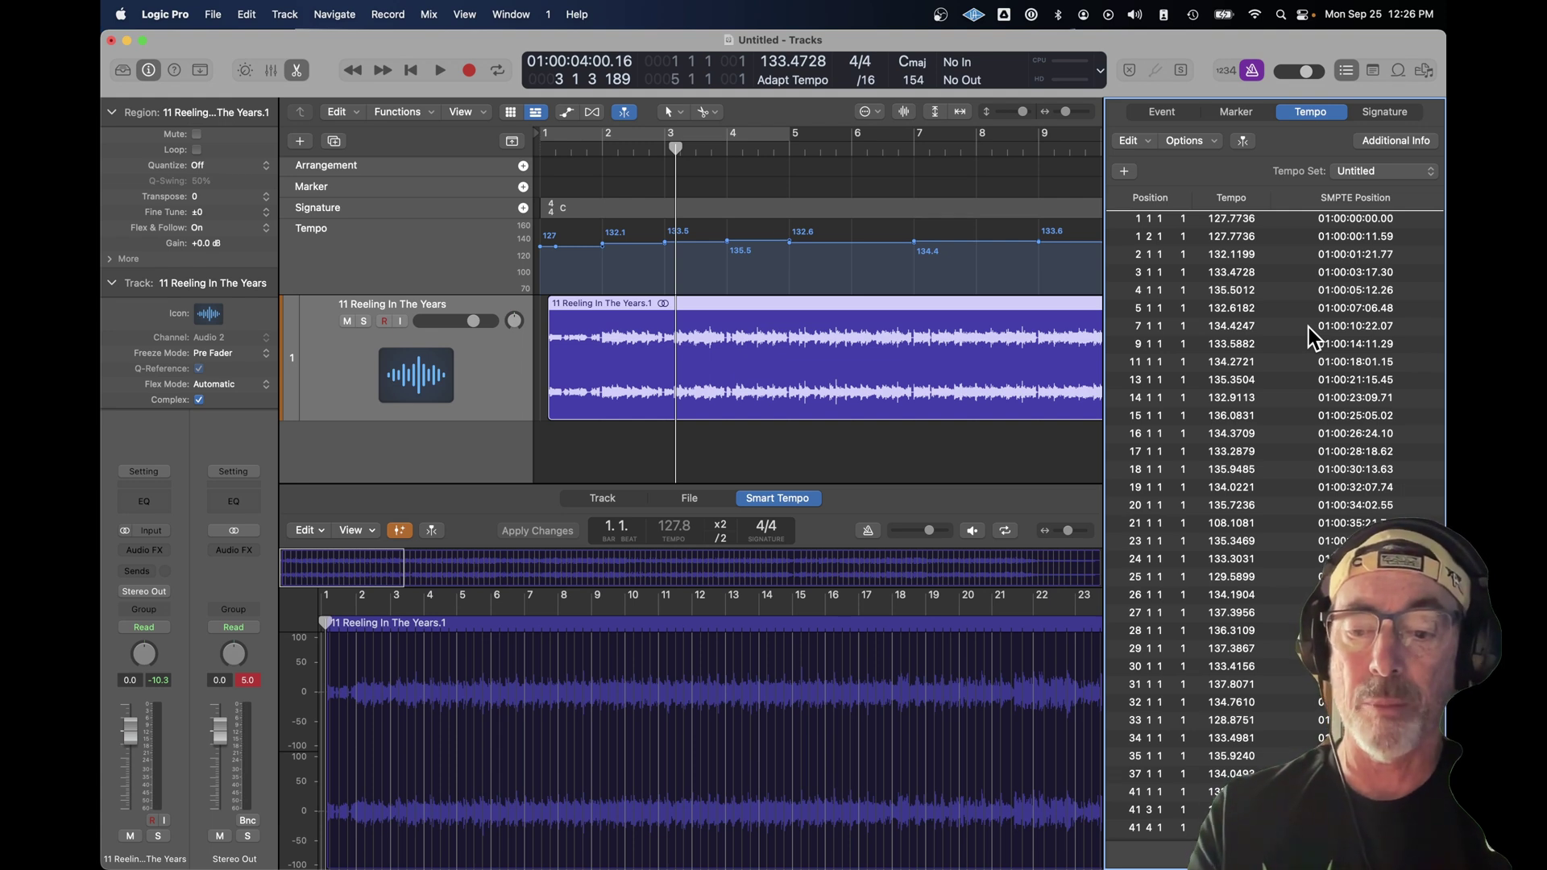
key(super+a)
key(Delete)
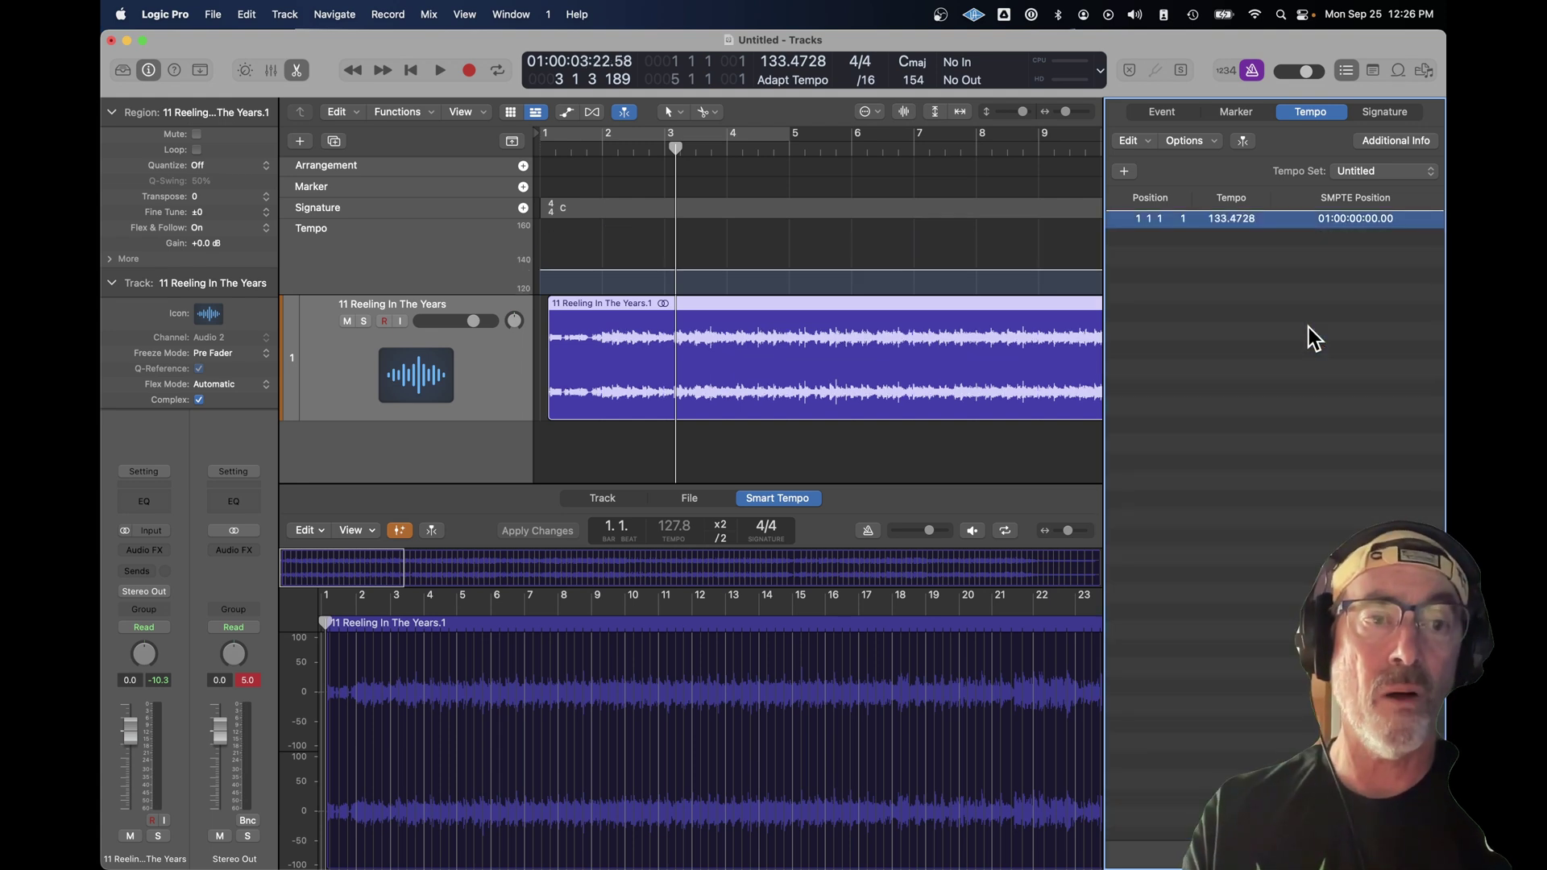
double_click(1222, 219)
text(12)
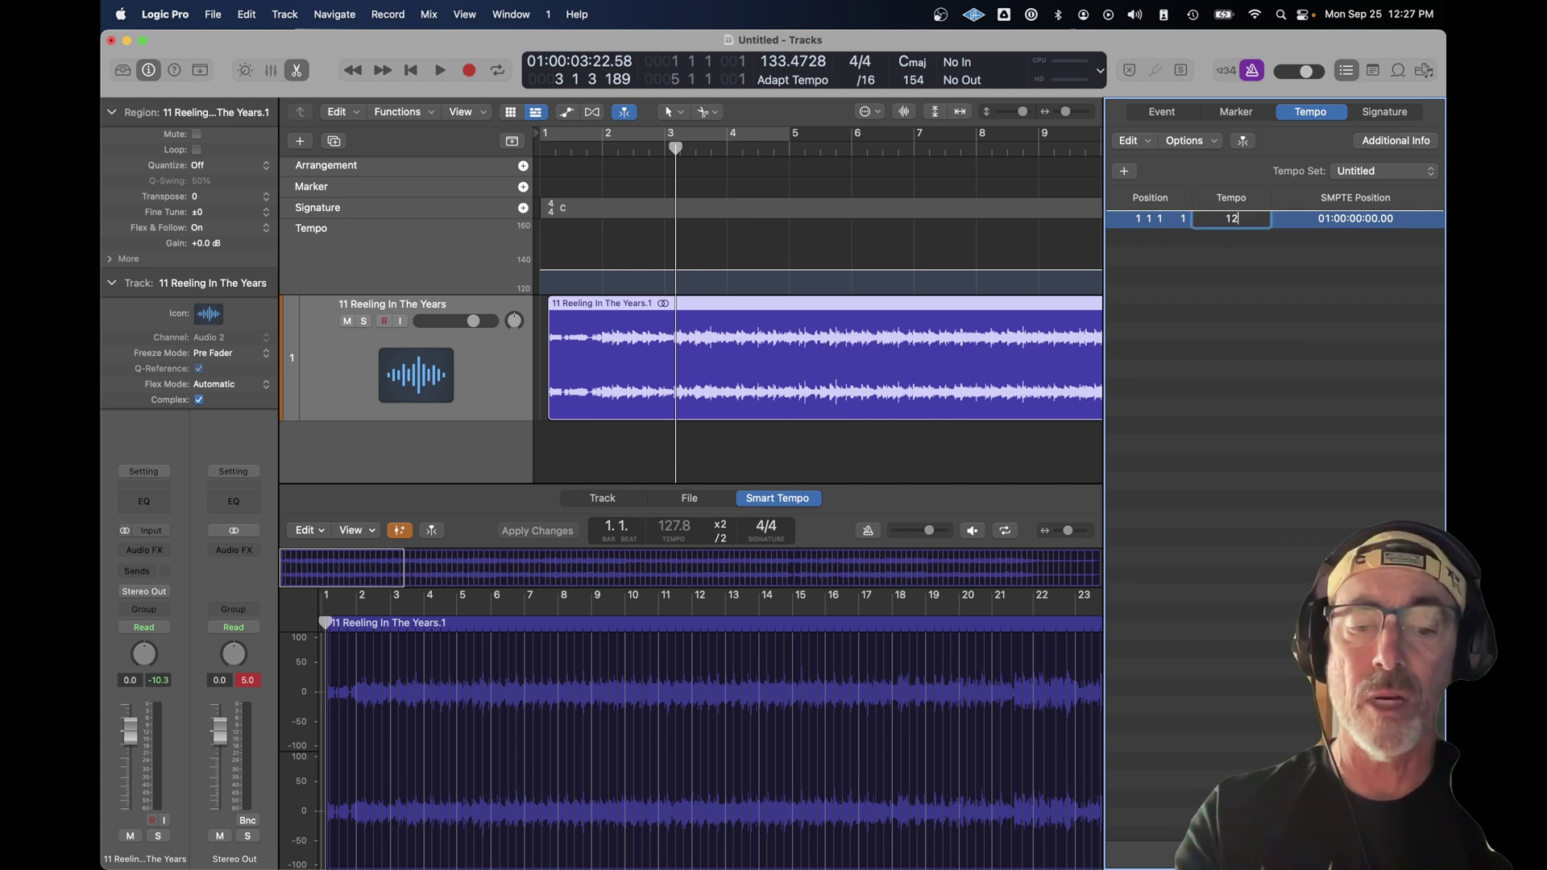
text(8)
key(Return)
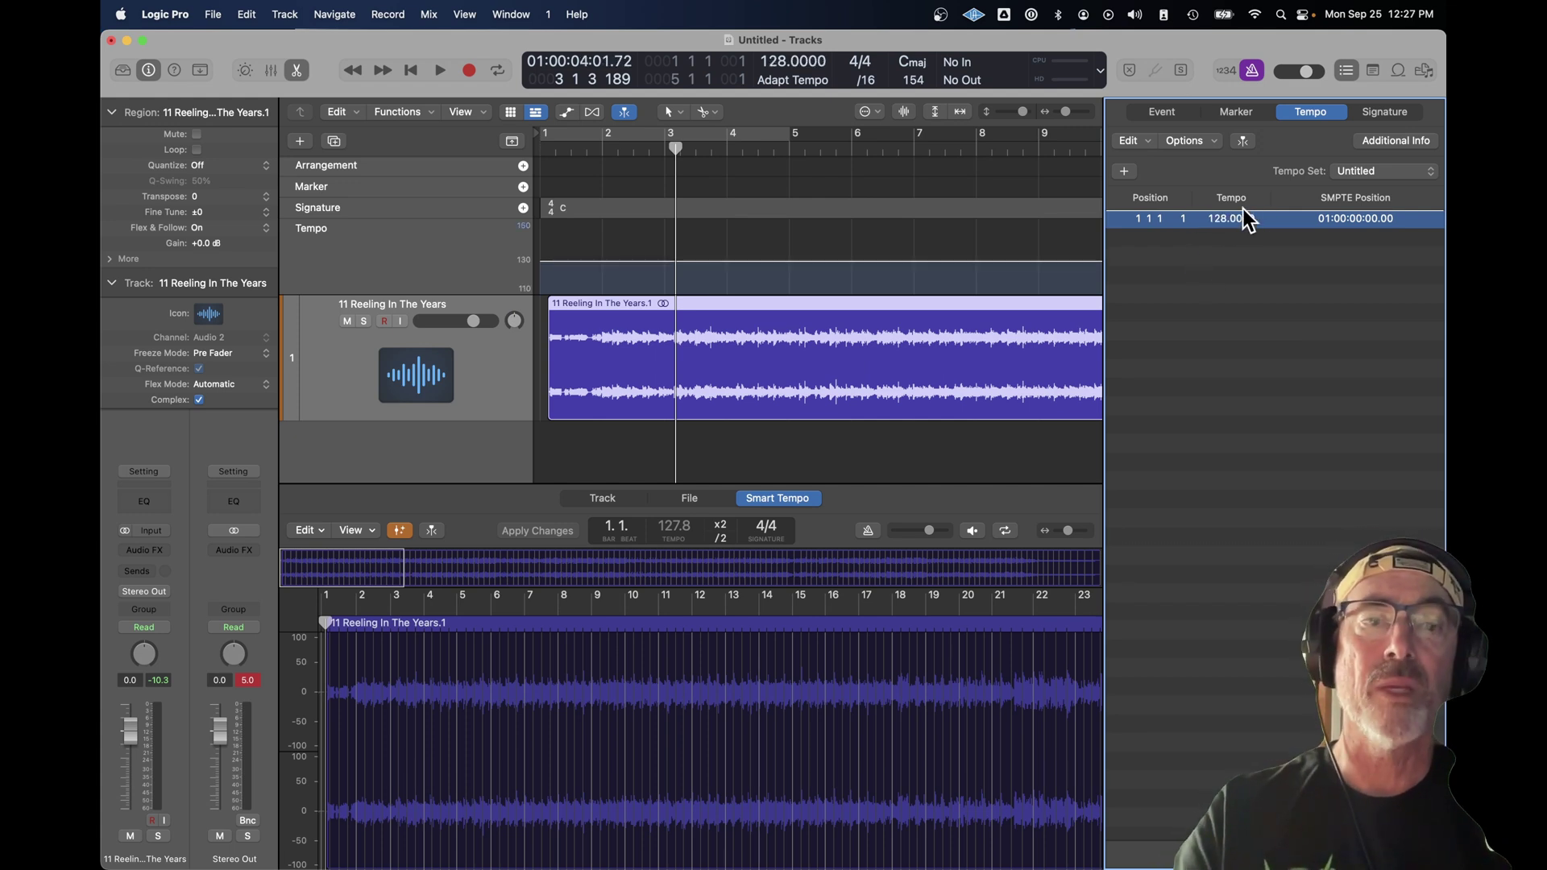
click(1346, 71)
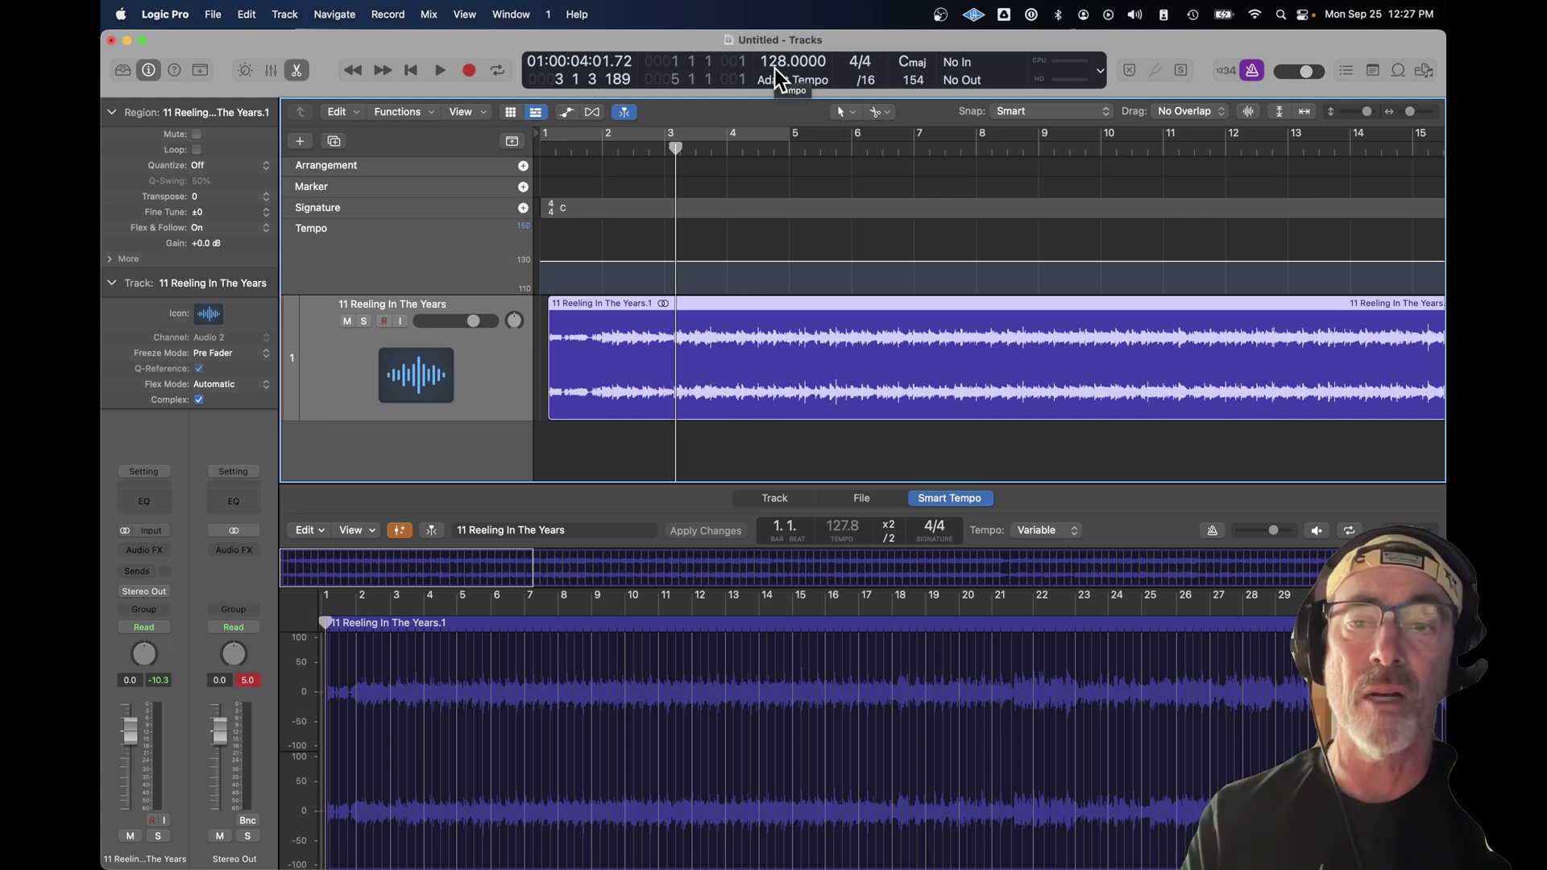
key(Return)
key(space)
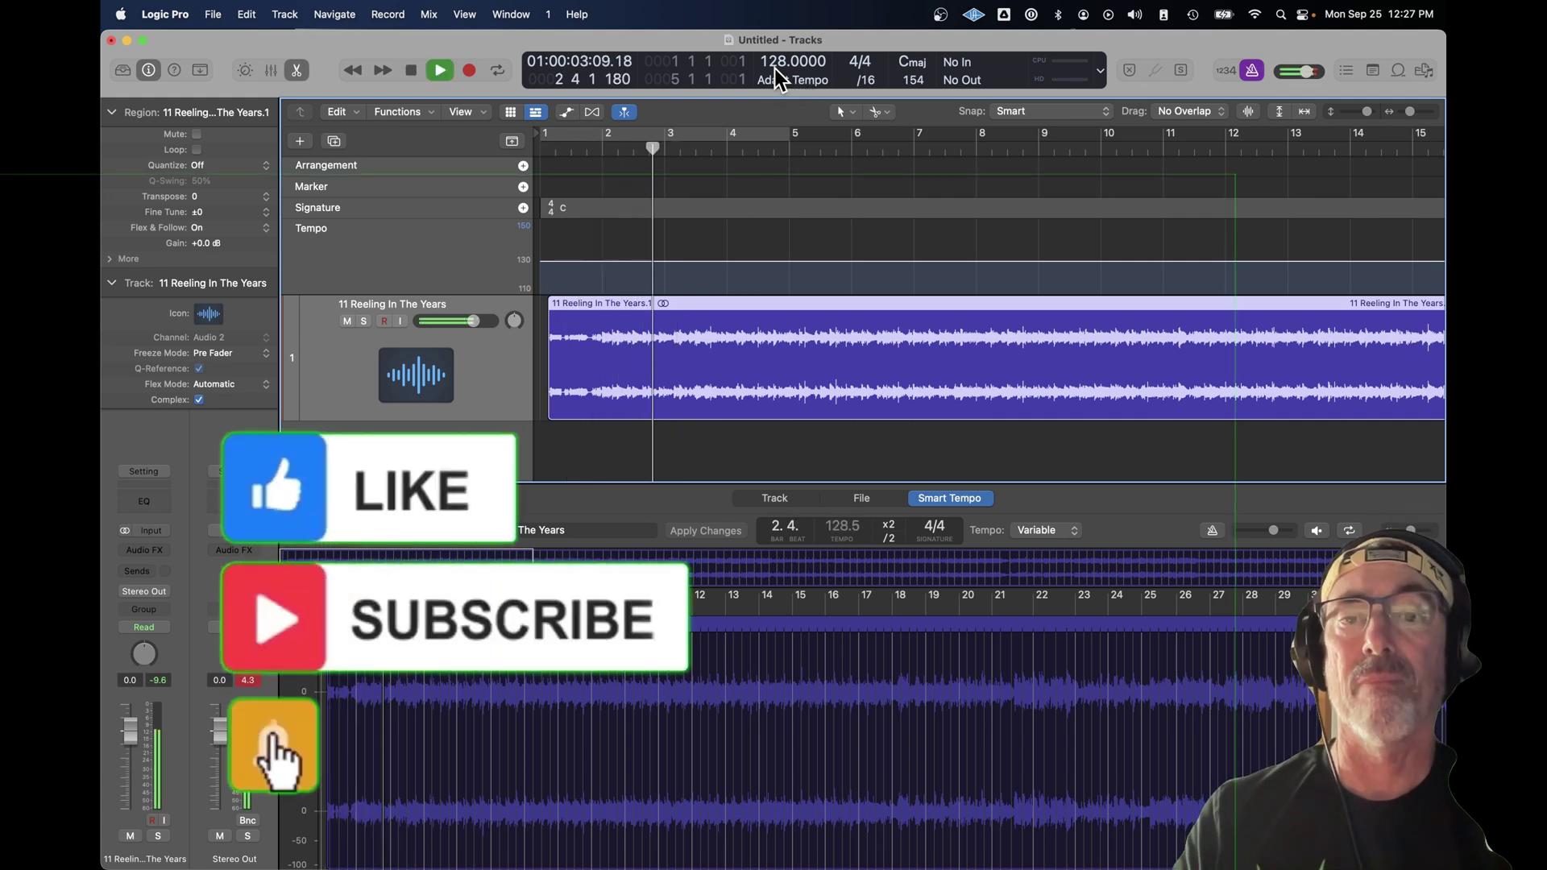
key(space)
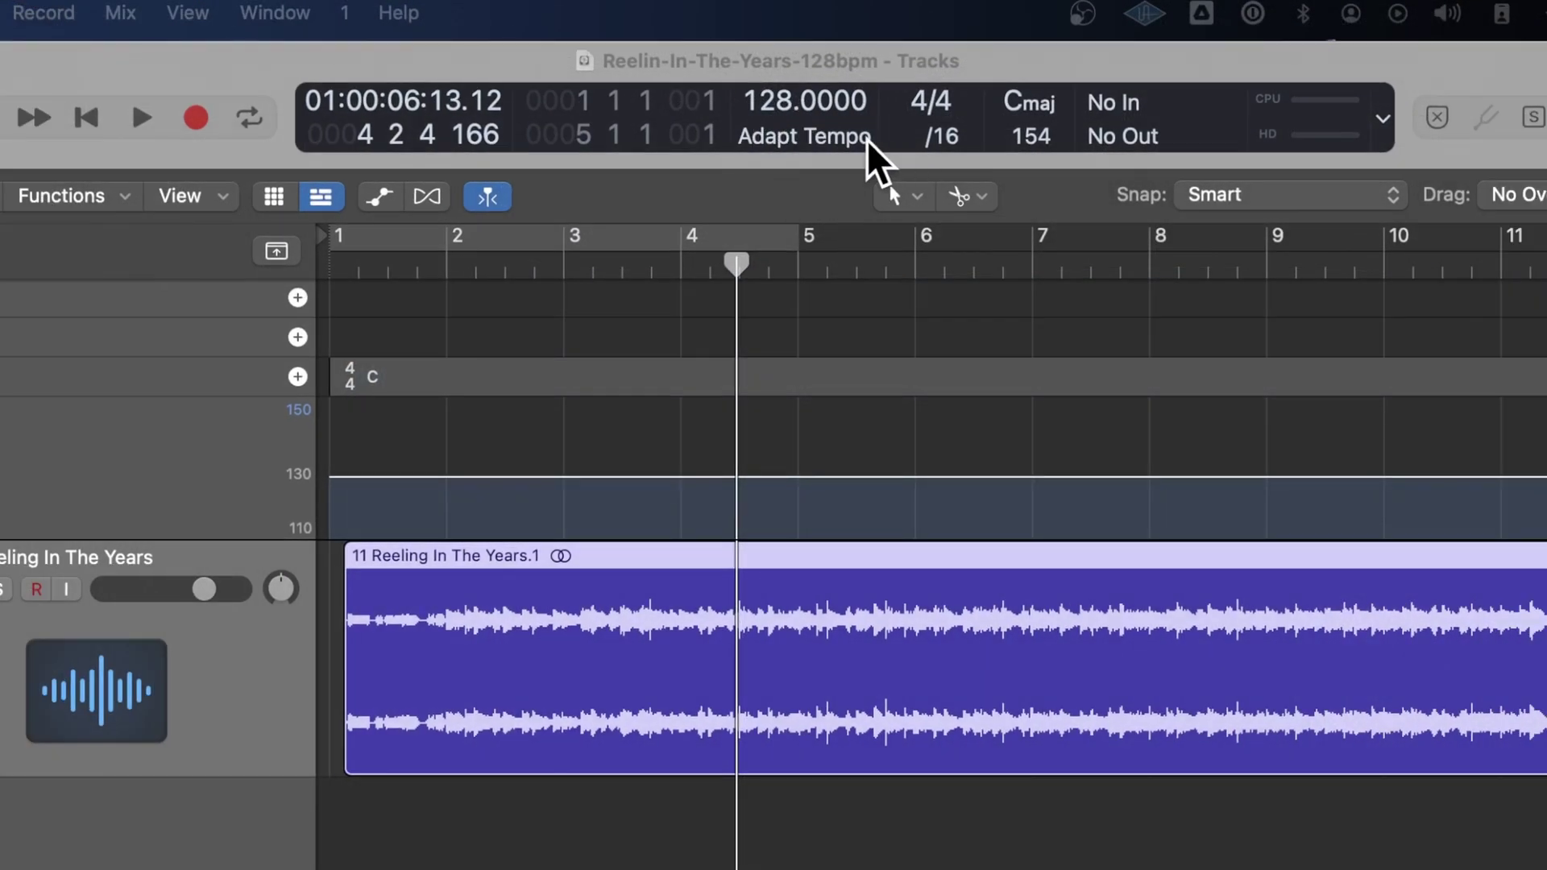
click(839, 134)
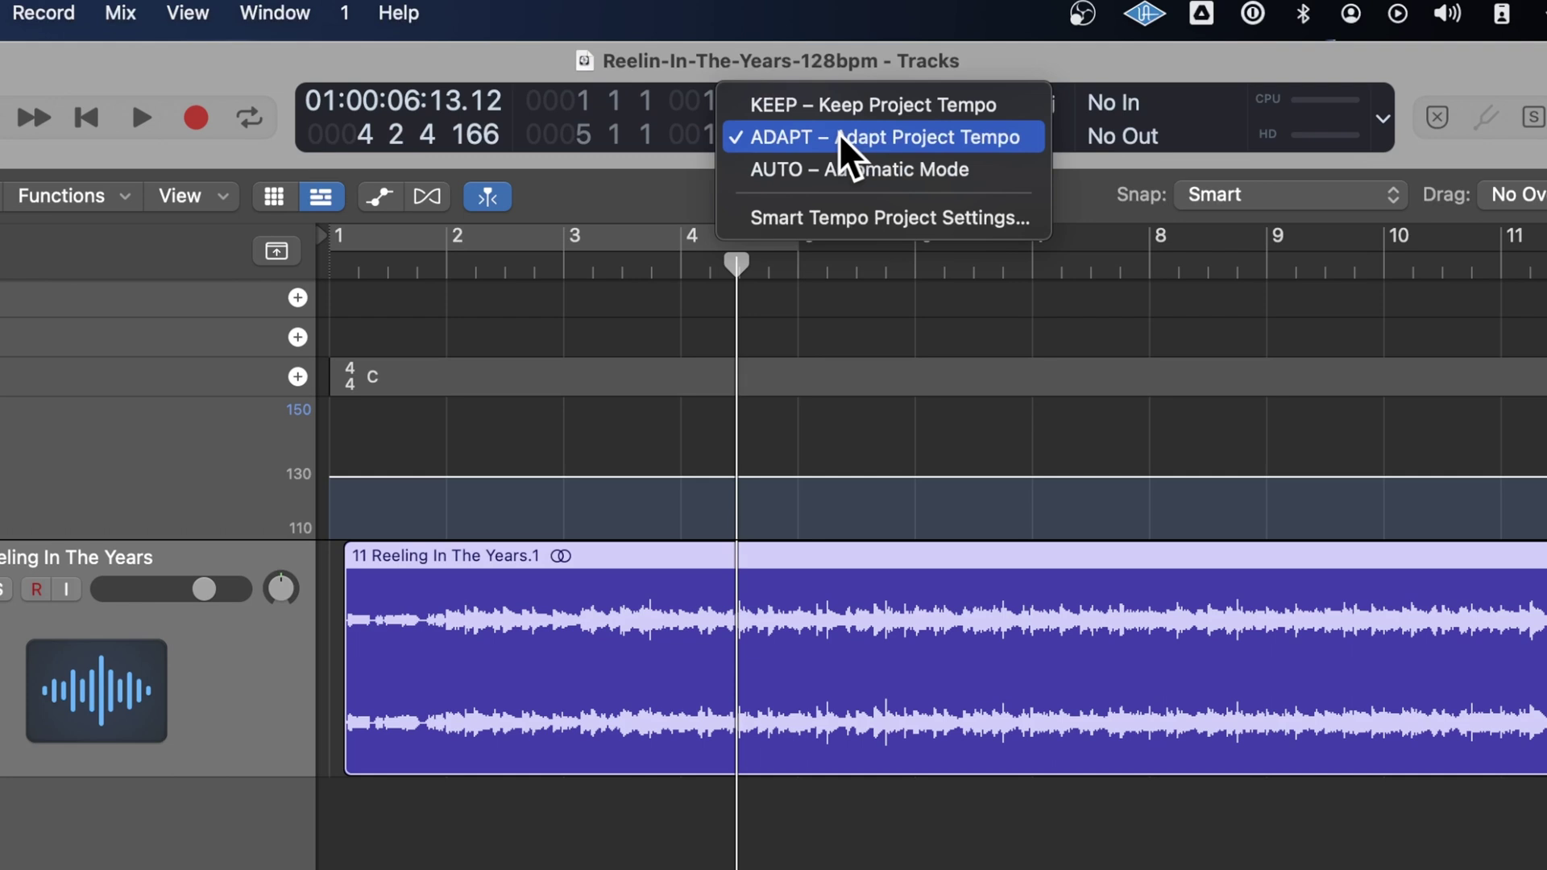
click(818, 130)
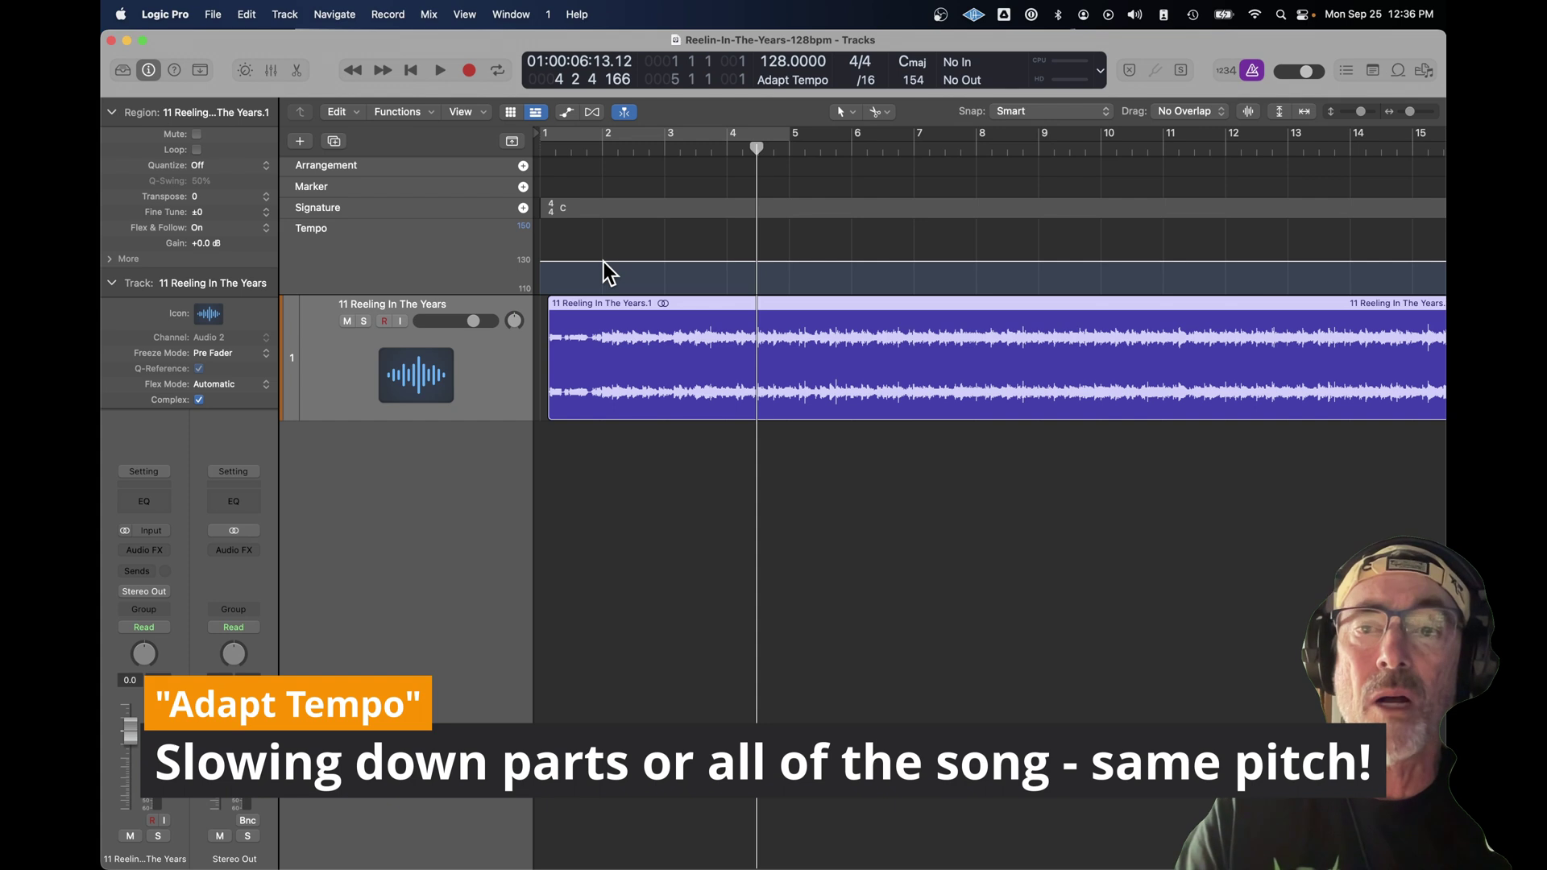
drag(603, 261, 662, 280)
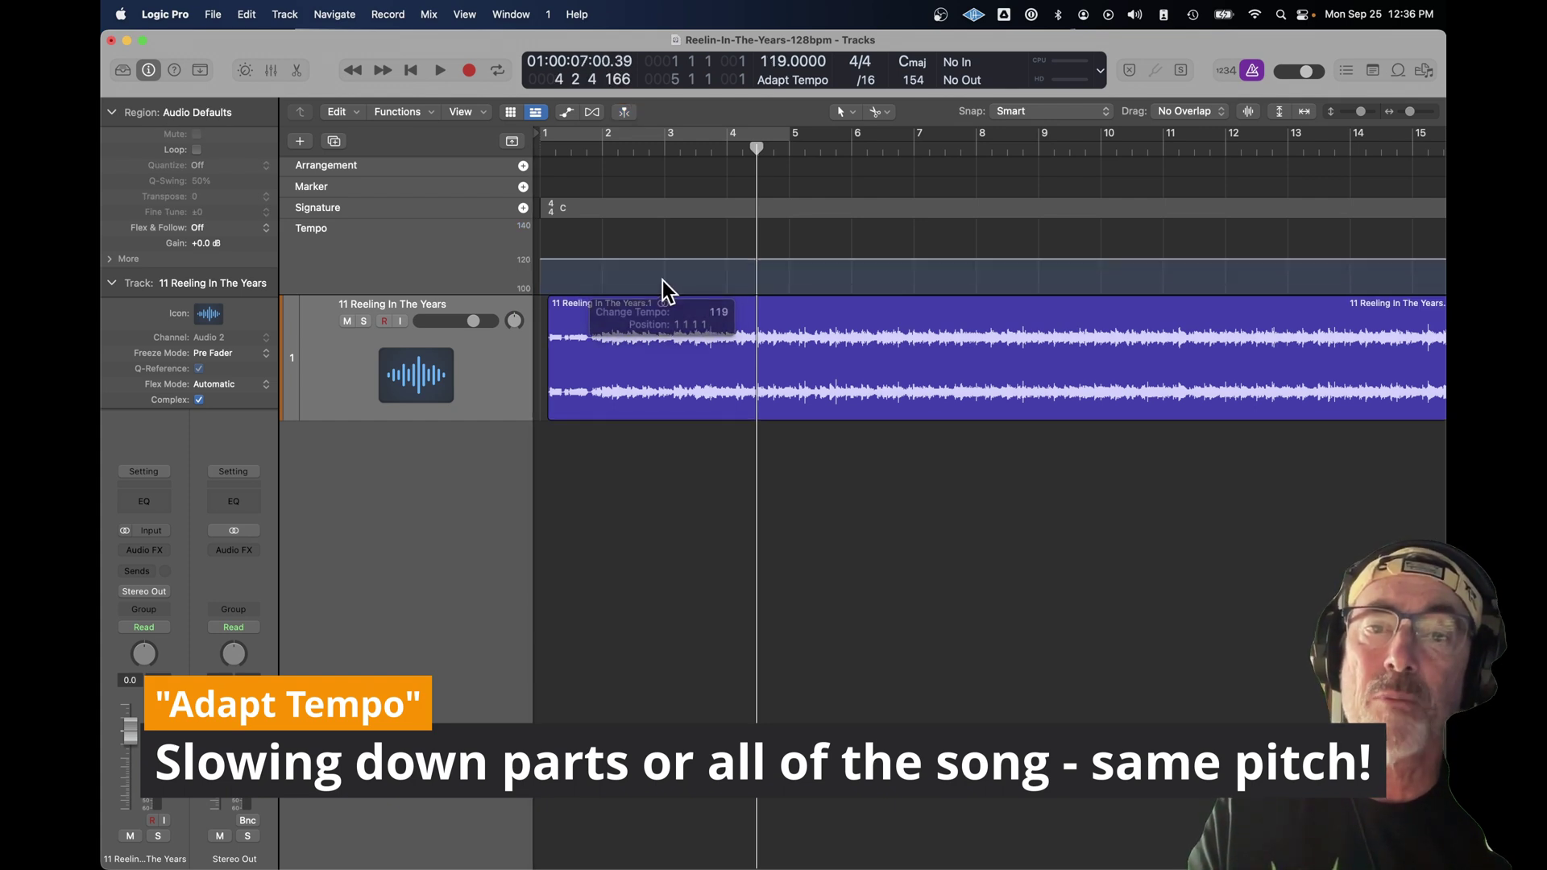
Step: Play the song from the start at the slower 119 BPM tempo
key(Return)
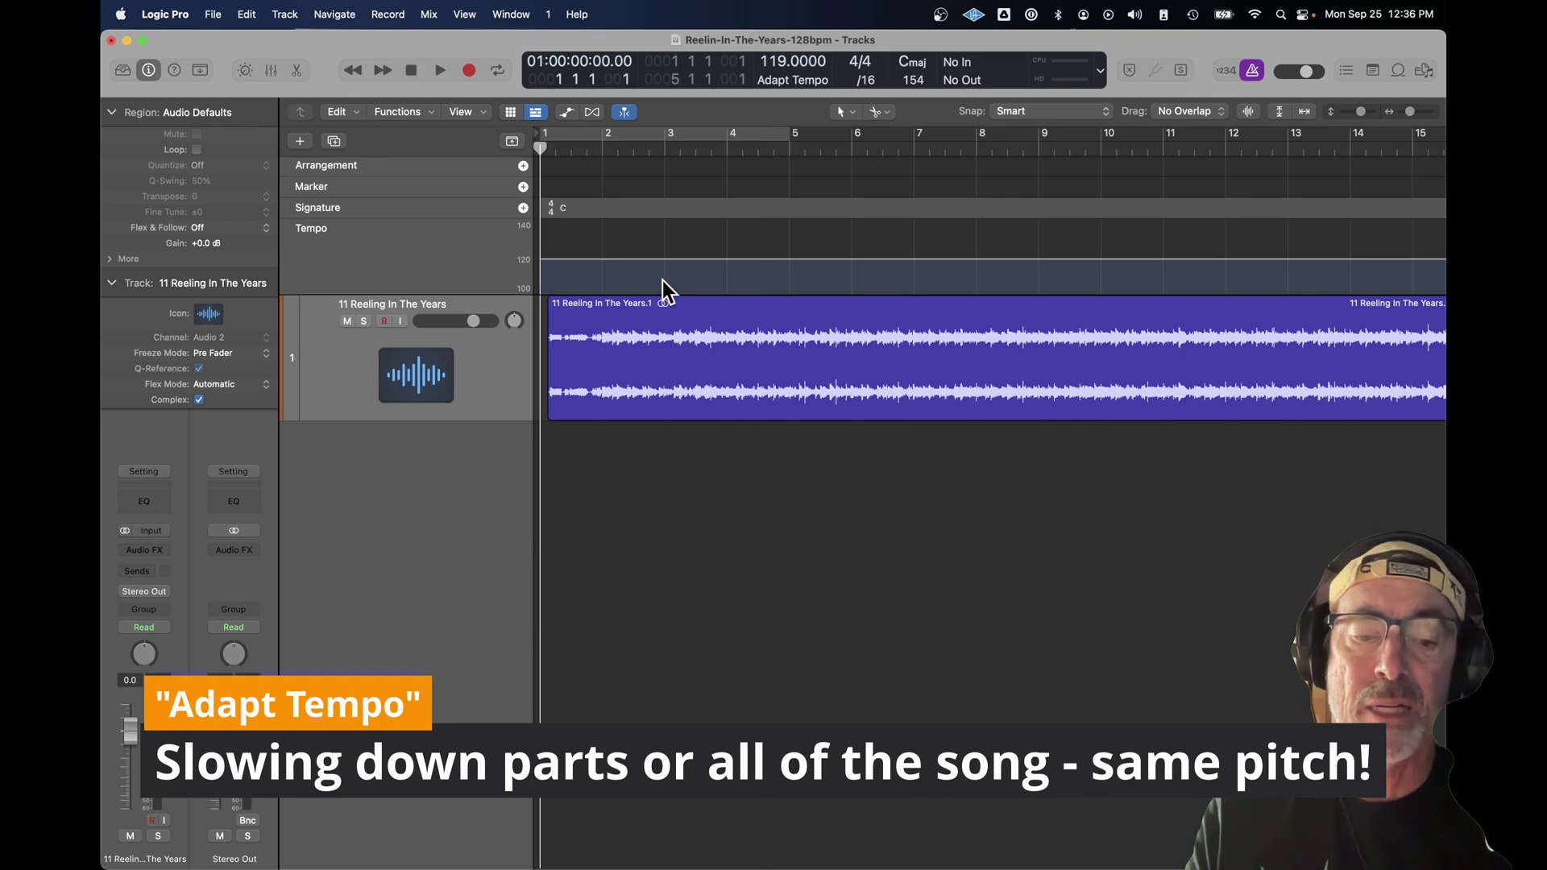
key(space)
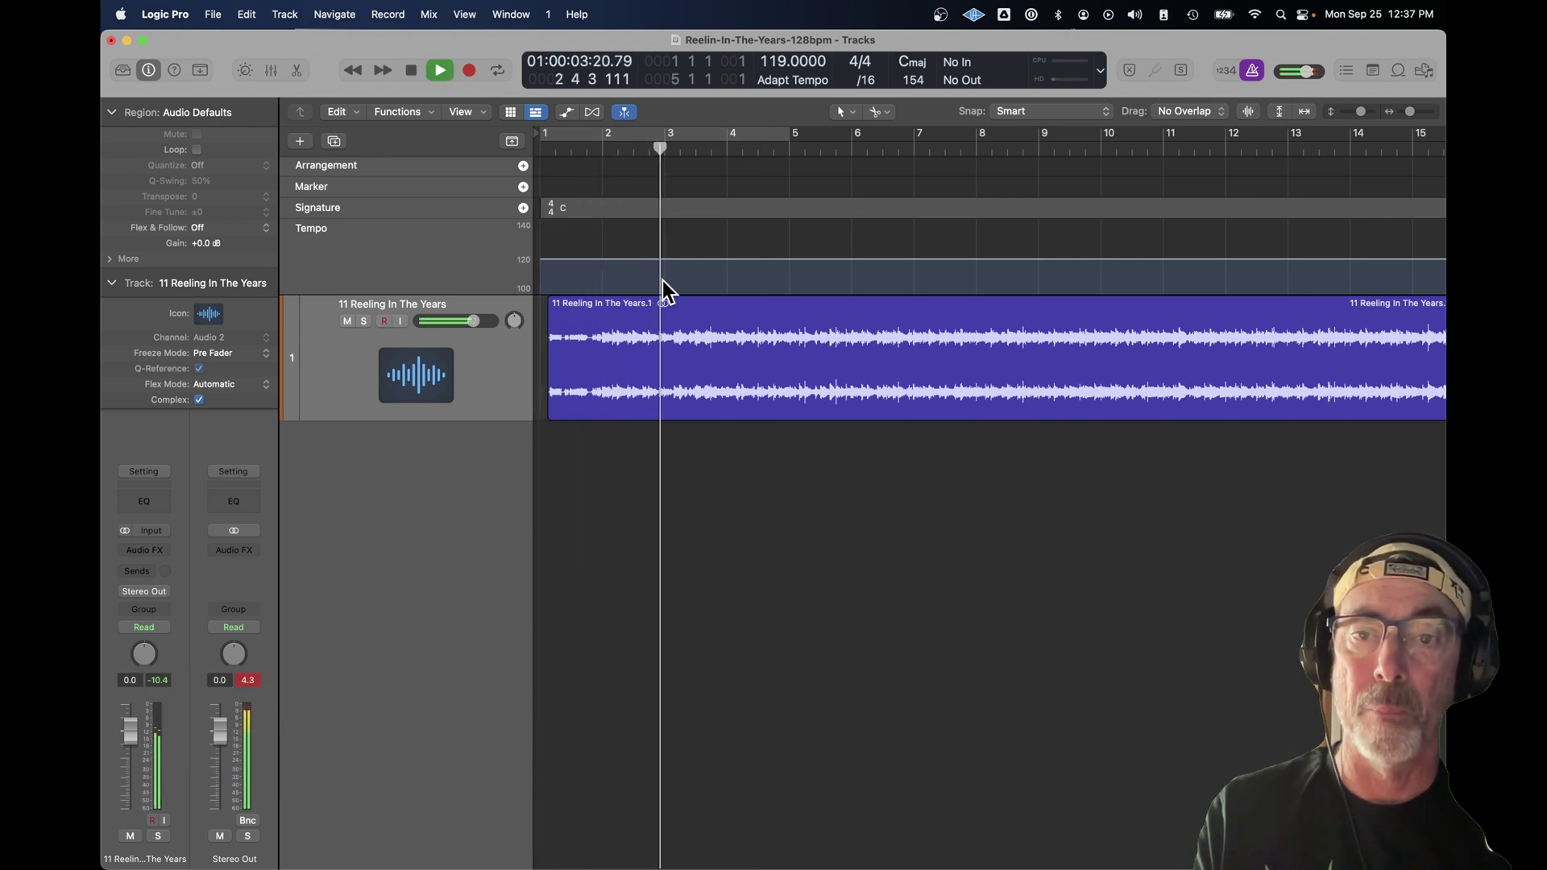
key(space)
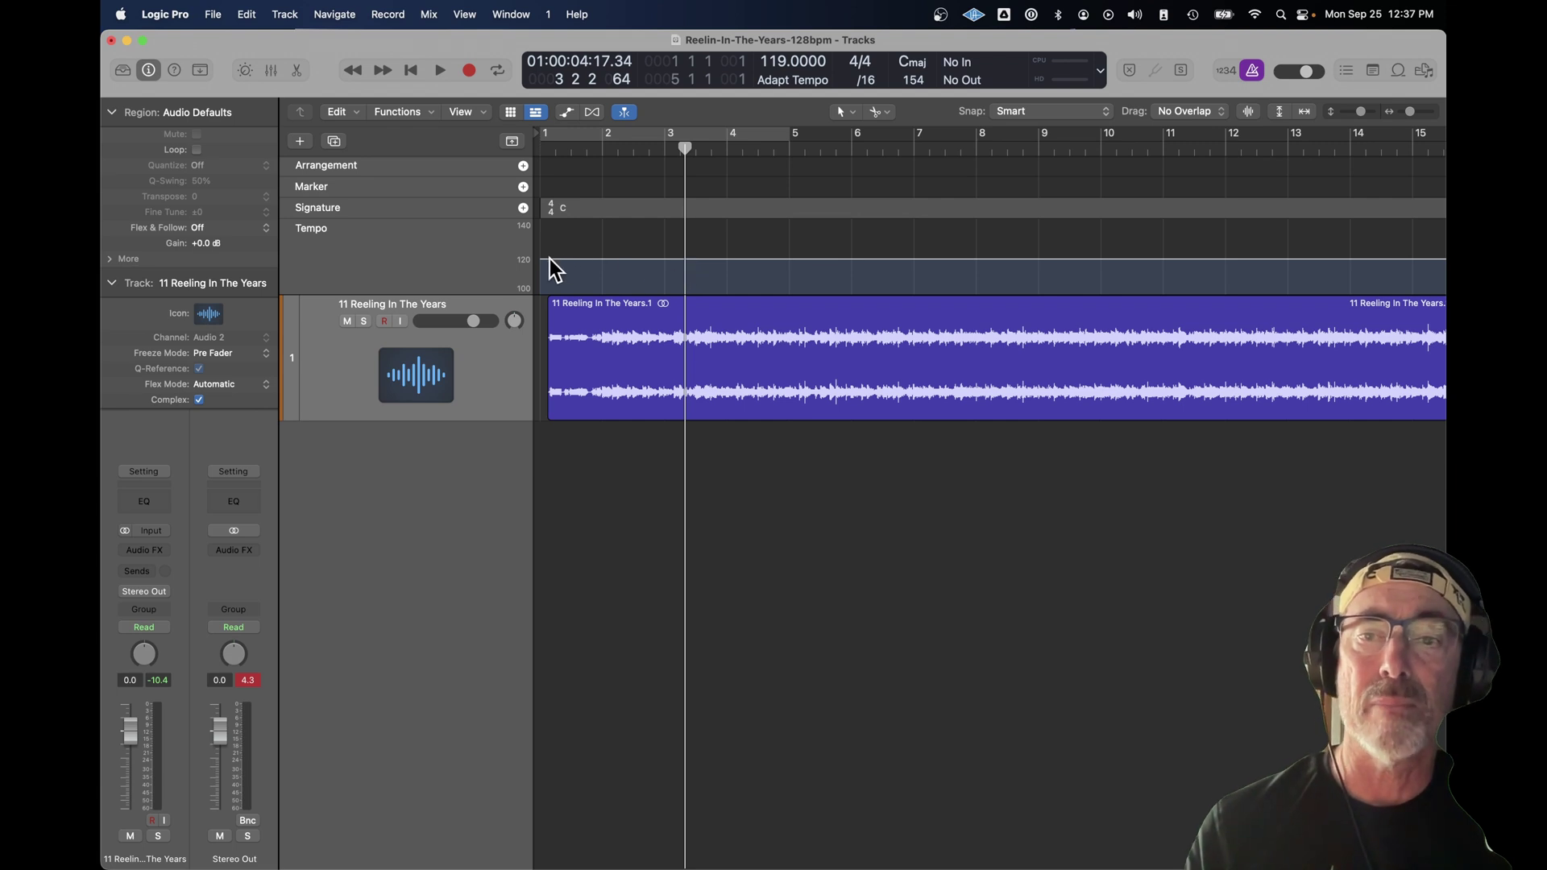
Step: Add a tempo point near bar 3, drop the opening bars to 107 BPM, and play it back
click(697, 273)
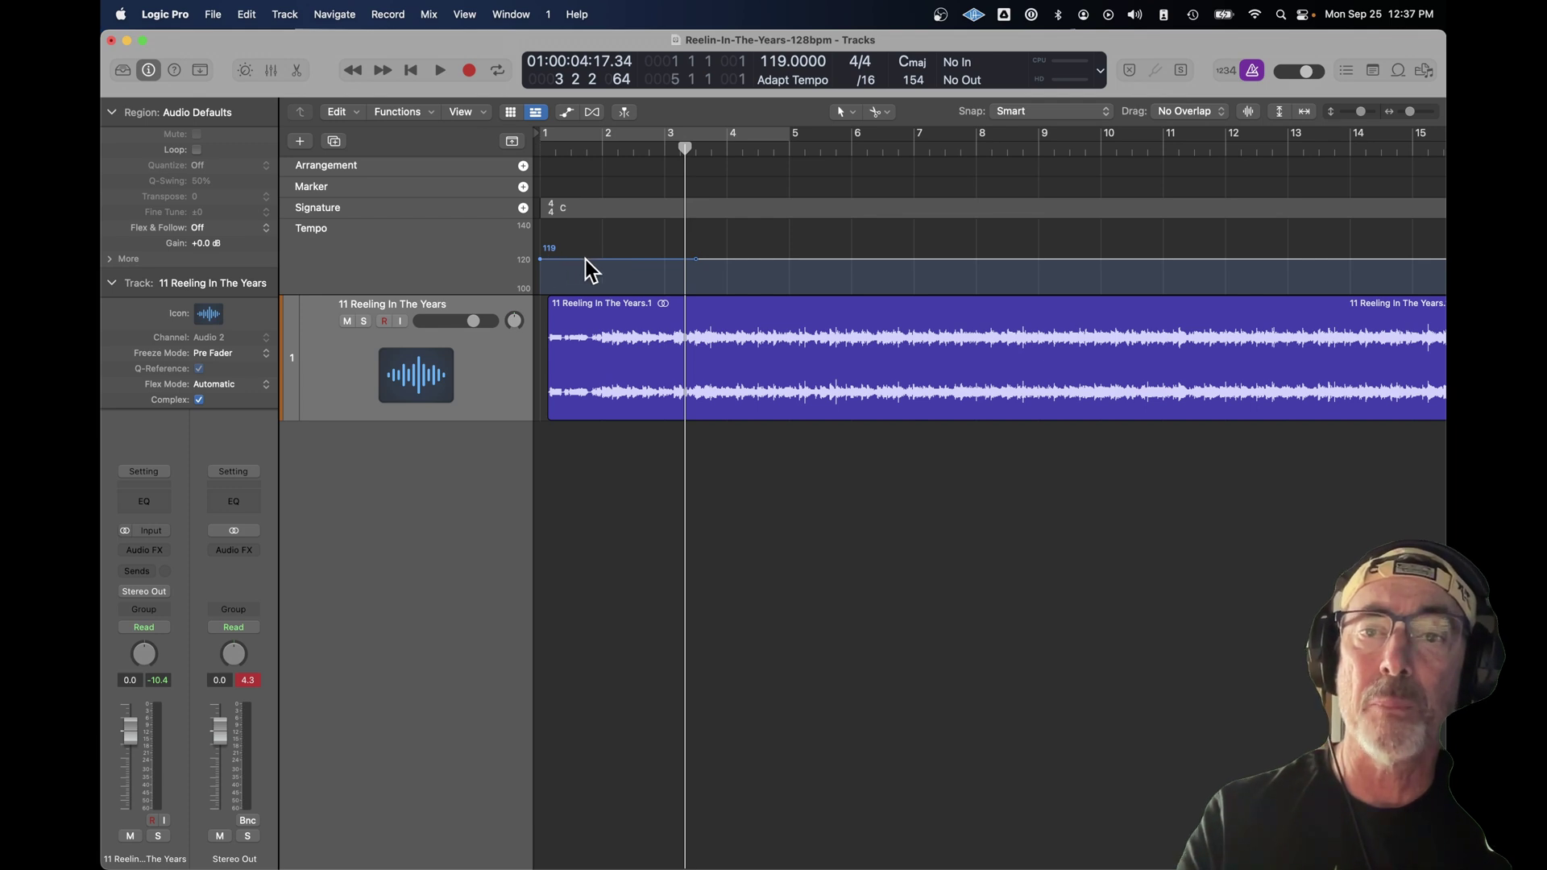
drag(589, 260, 591, 285)
key(Return)
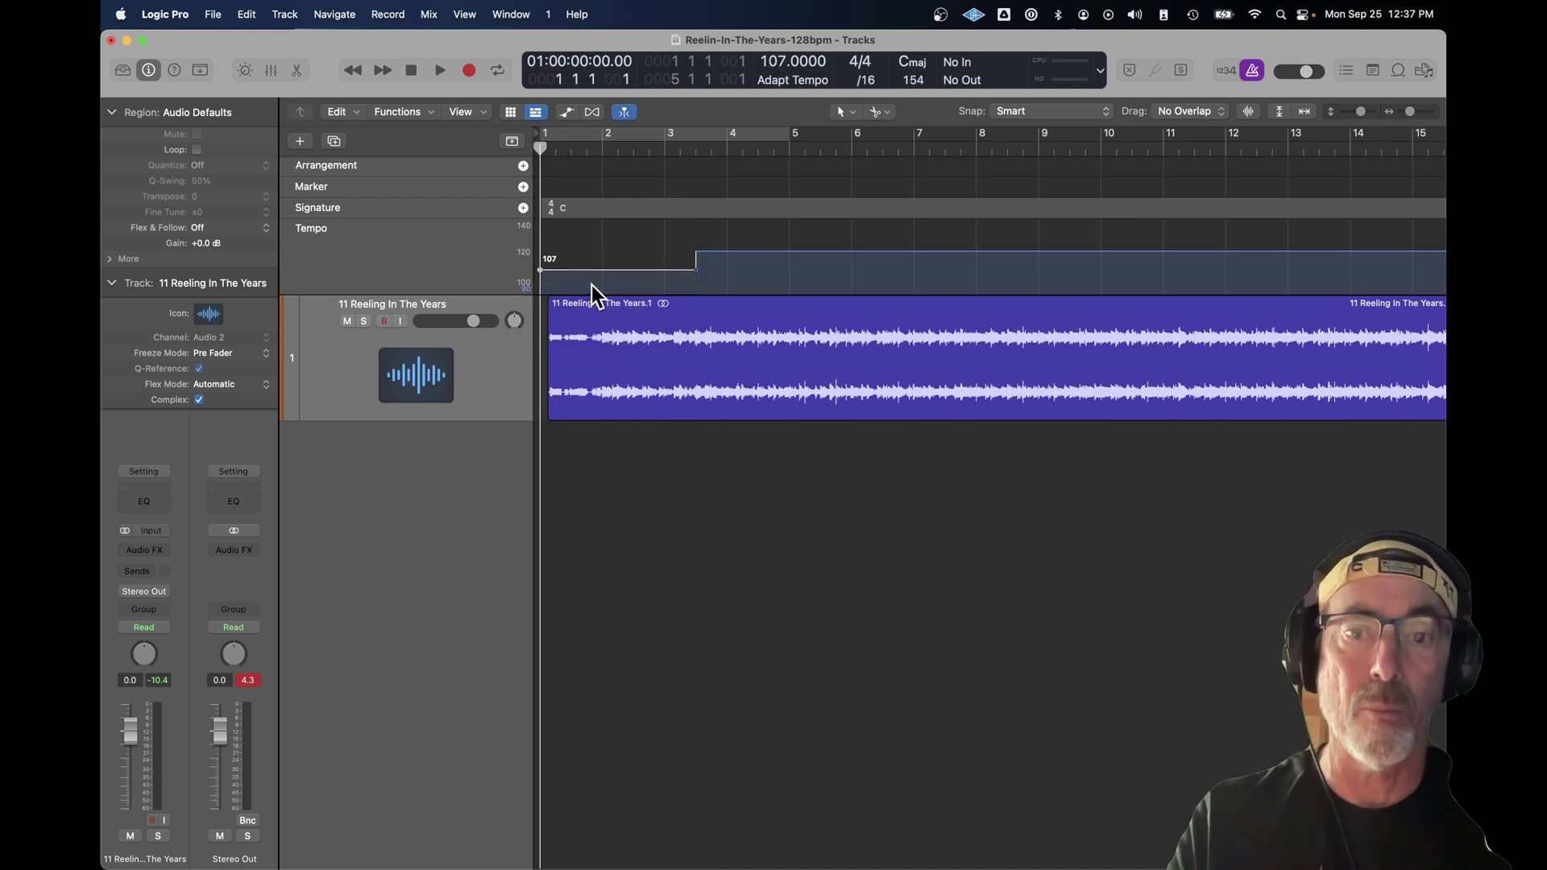
key(space)
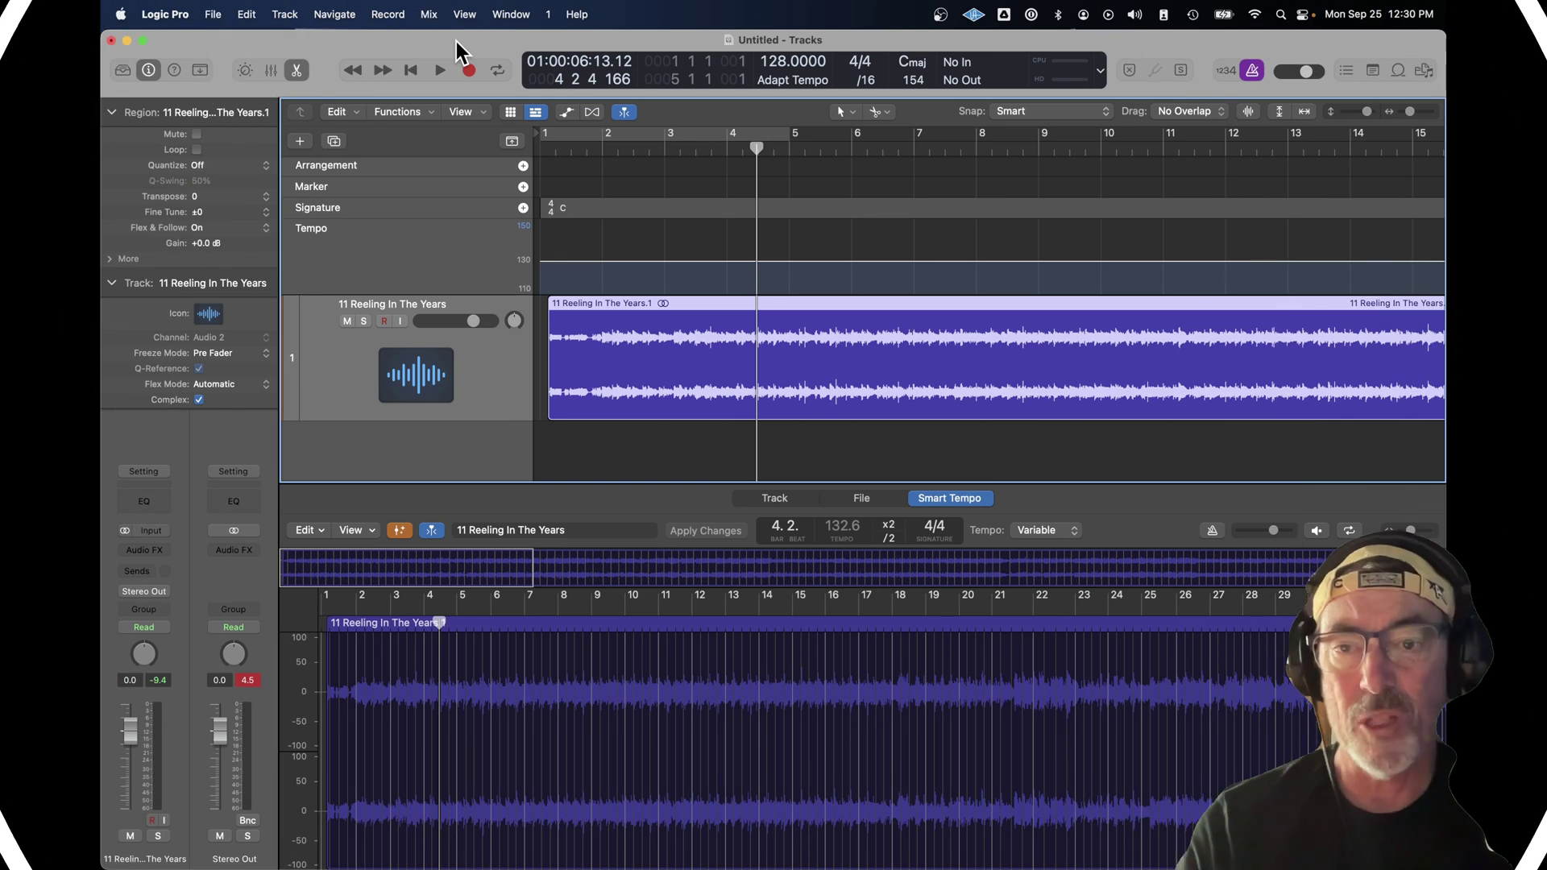
Step: Save the project as 'Reelin-In-The-Years-128bpm' in Songs > Logic_Cover_Songs
click(214, 15)
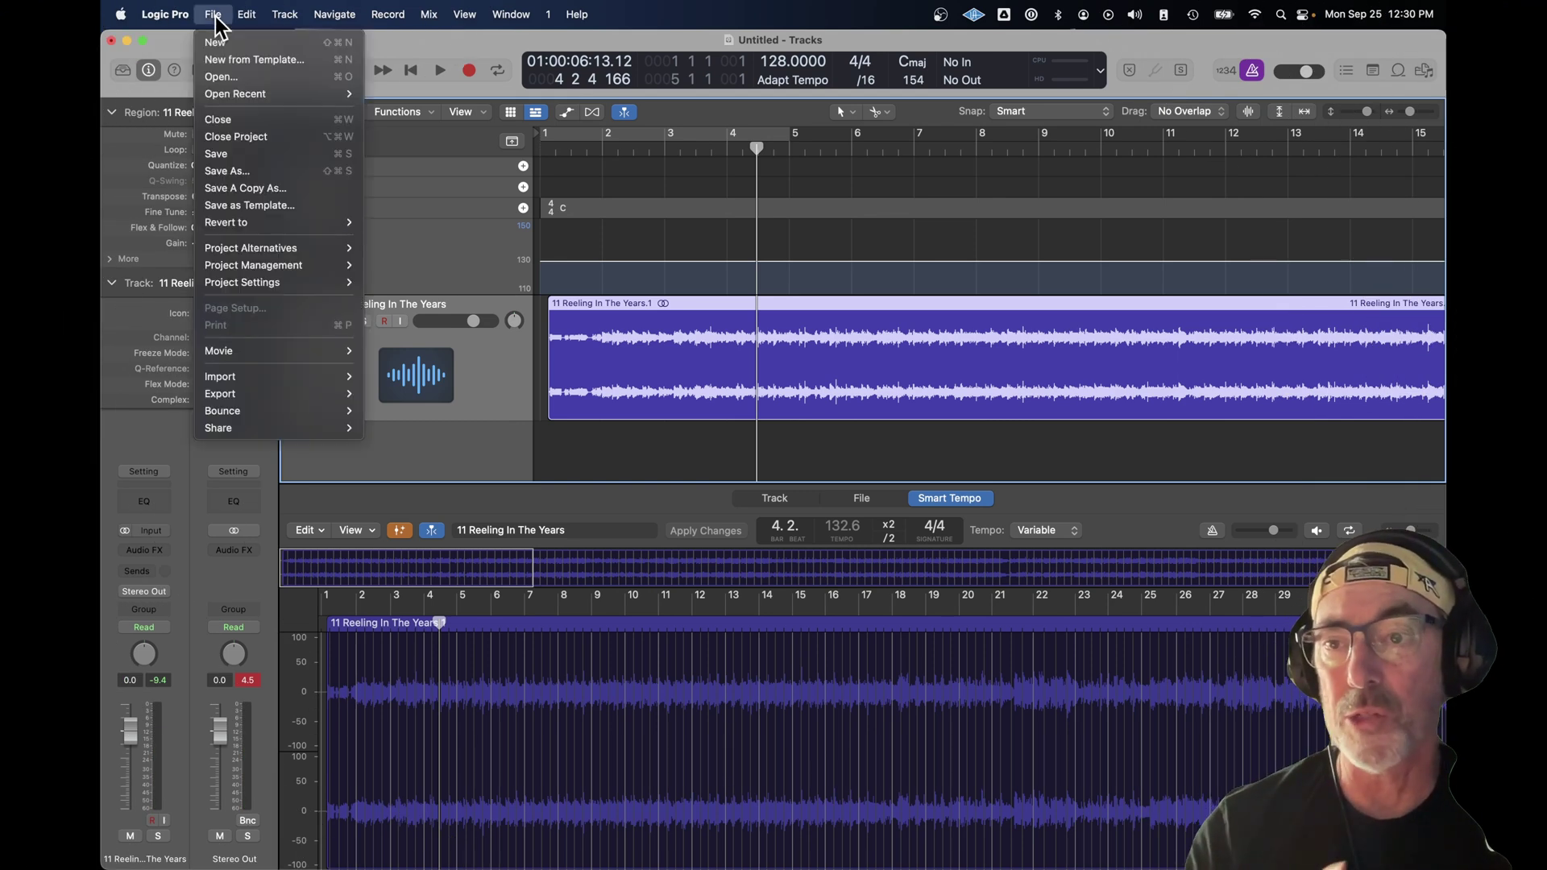
click(235, 167)
click(413, 446)
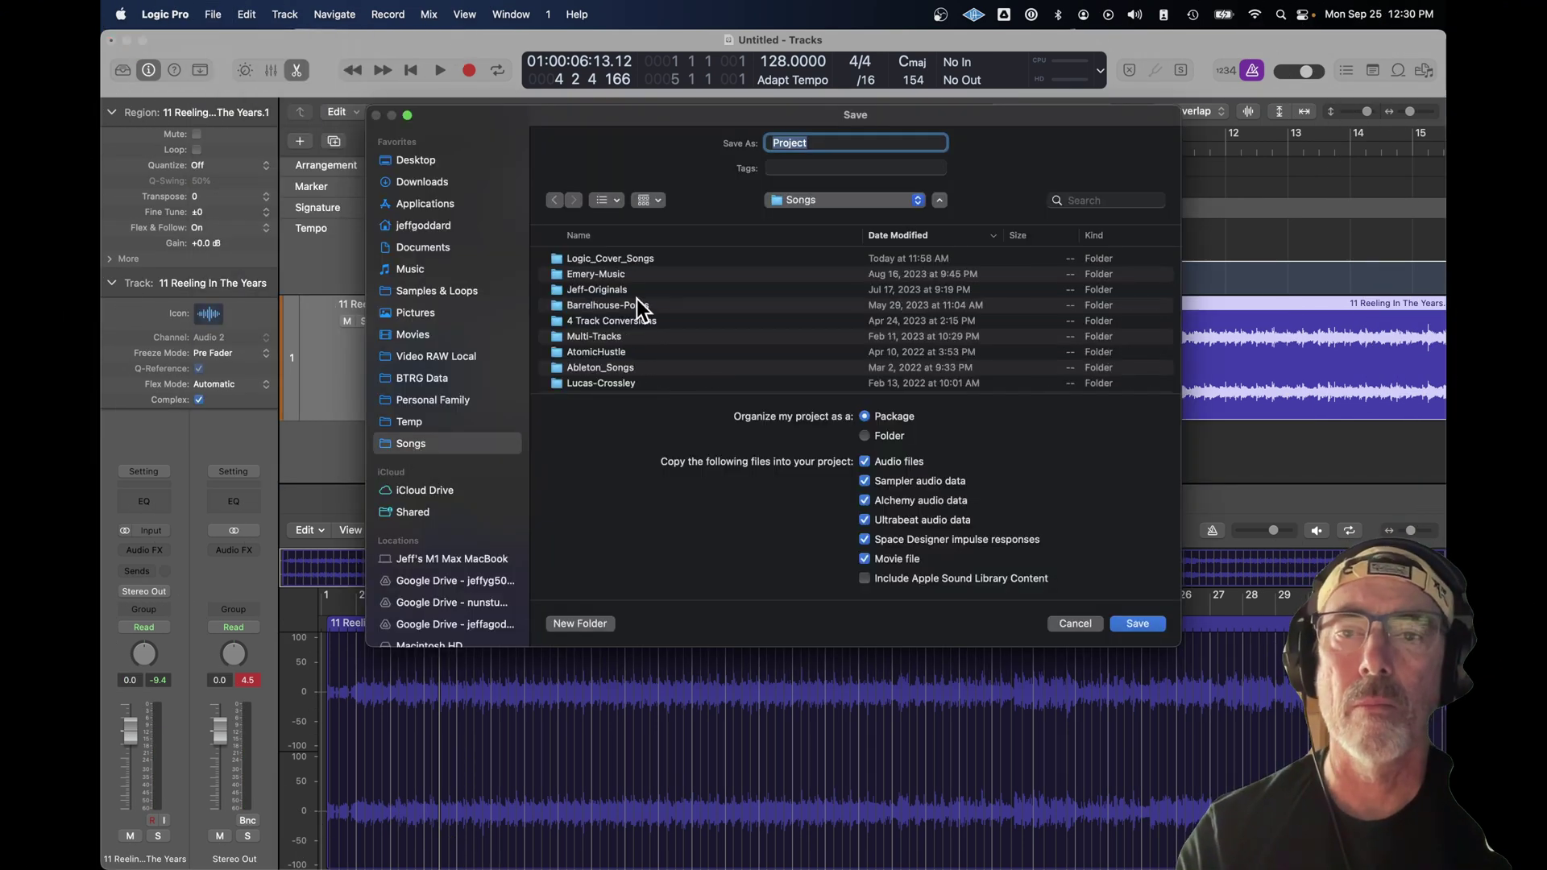
double_click(640, 259)
click(820, 147)
key(BackSpace)
key(BackSpace)
key(BackSpace)
key(BackSpace)
key(BackSpace)
key(BackSpace)
key(BackSpace)
text(Reelin-In-The)
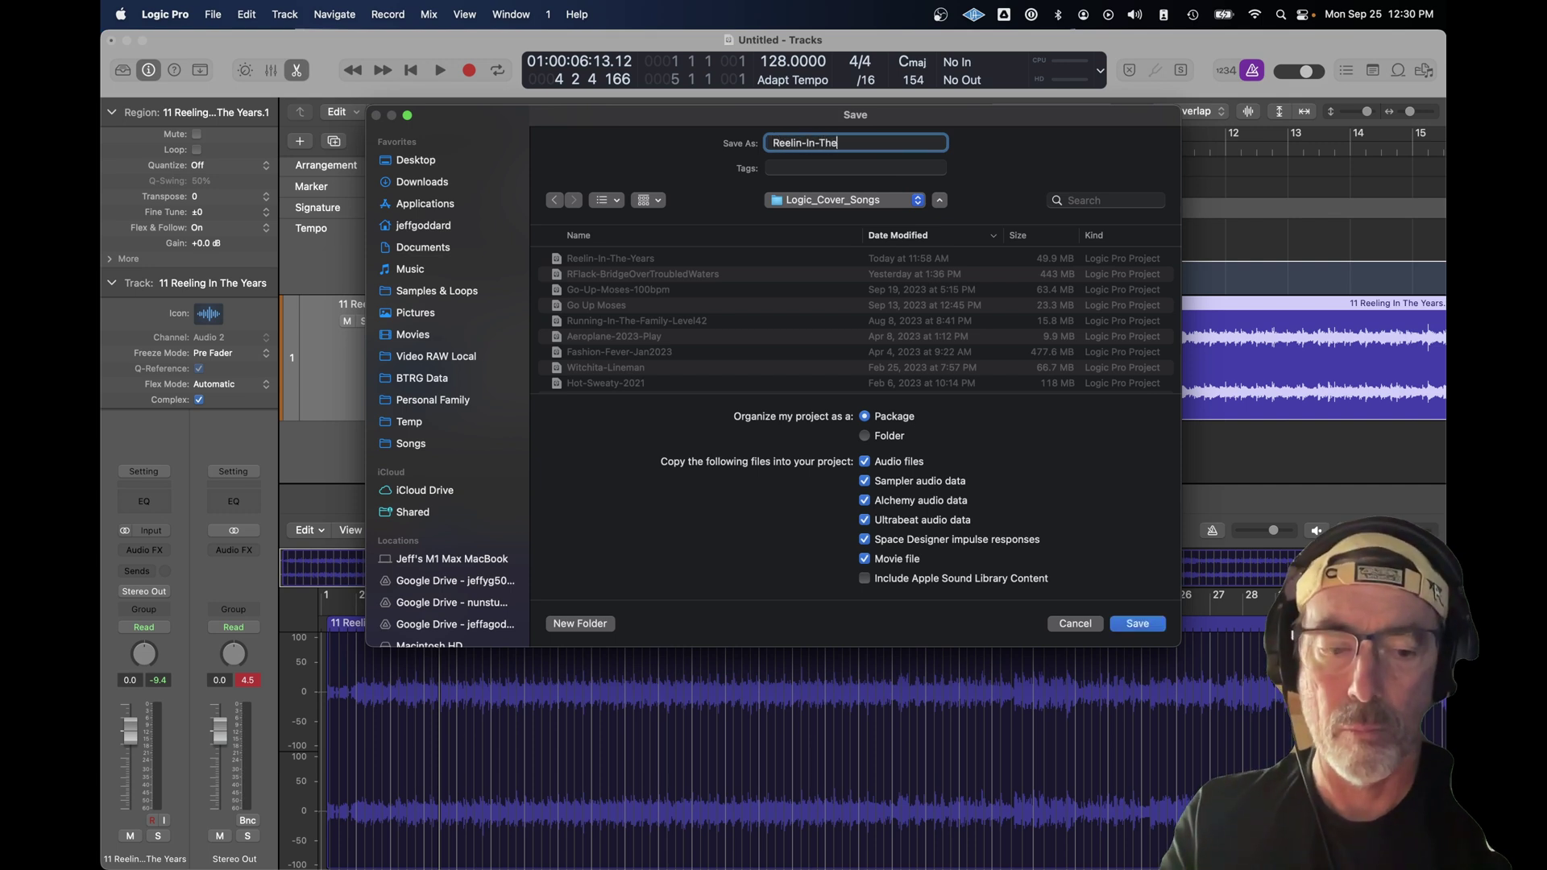
text(-Years-128bpm)
key(Return)
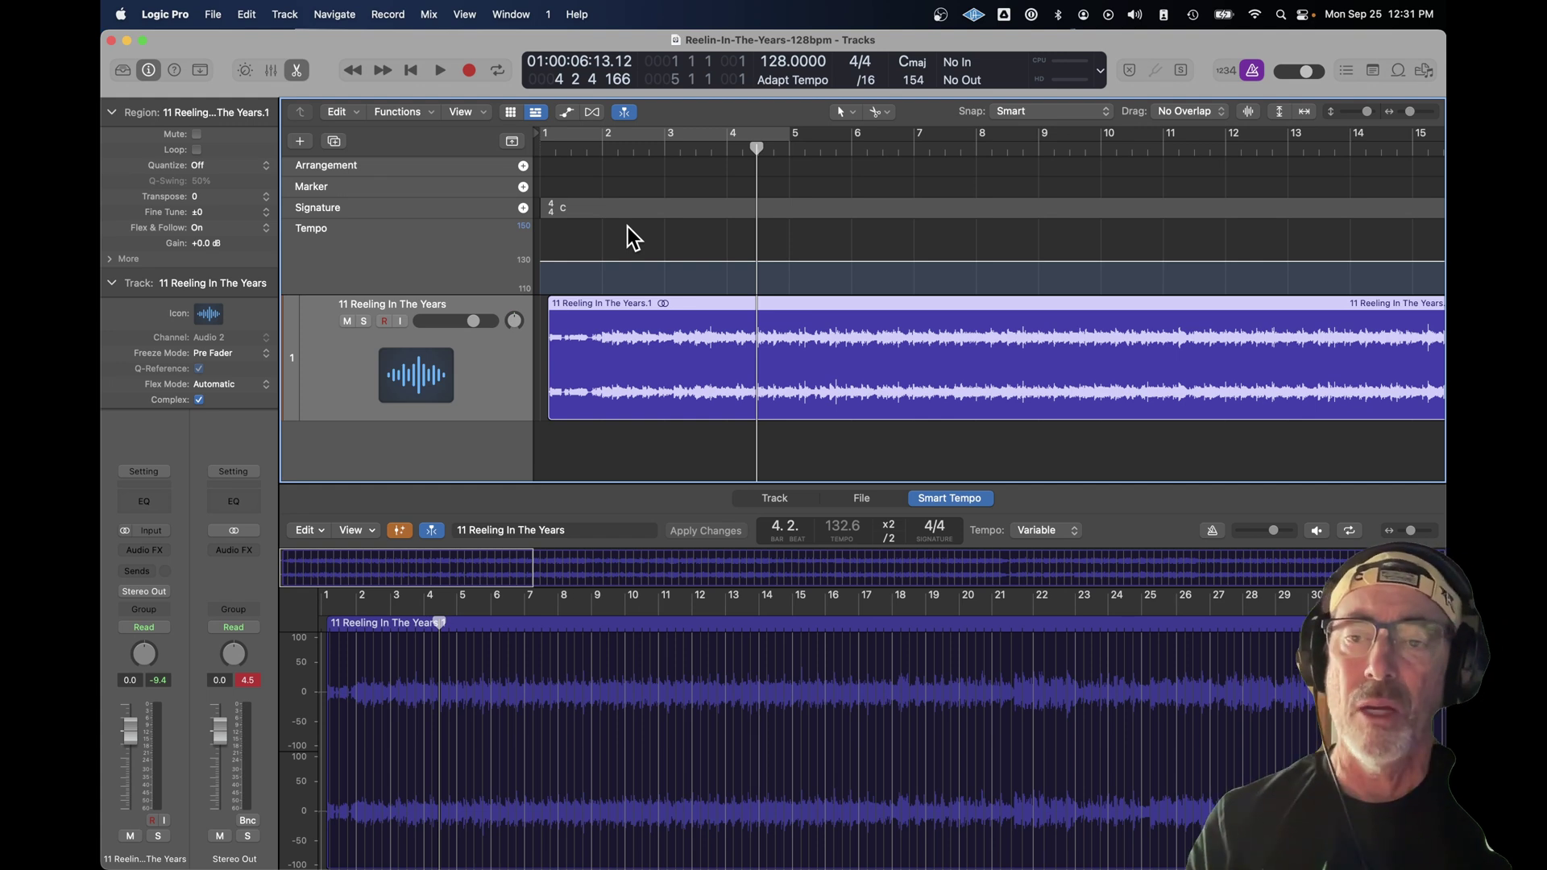
Step: Bounce the full project as an MP3 with the default settings into the Temp folder
click(212, 13)
mouse_move(338, 410)
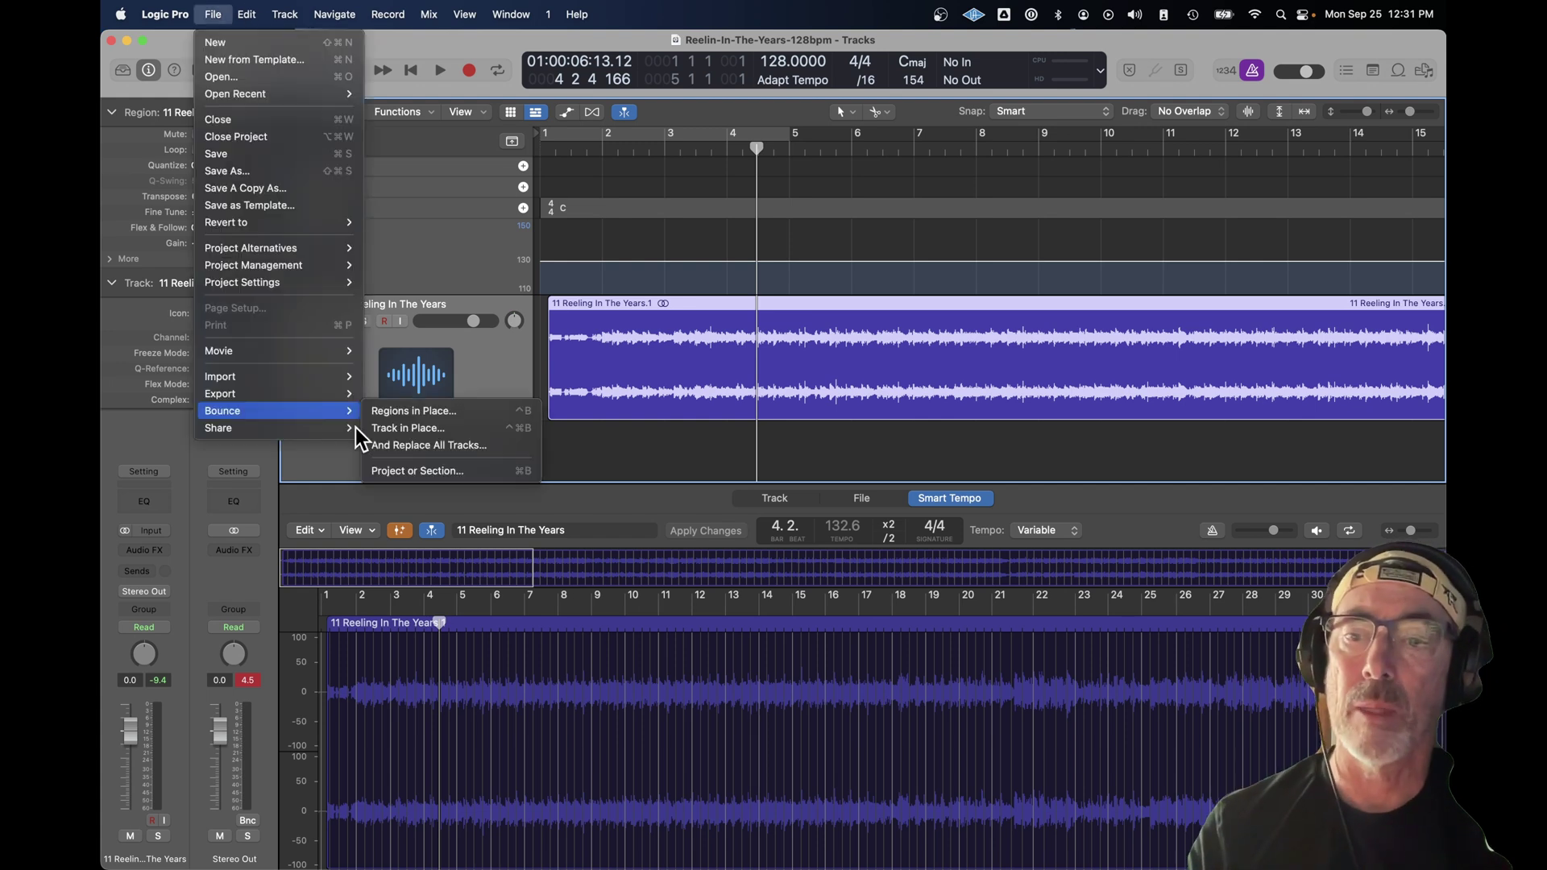
click(443, 468)
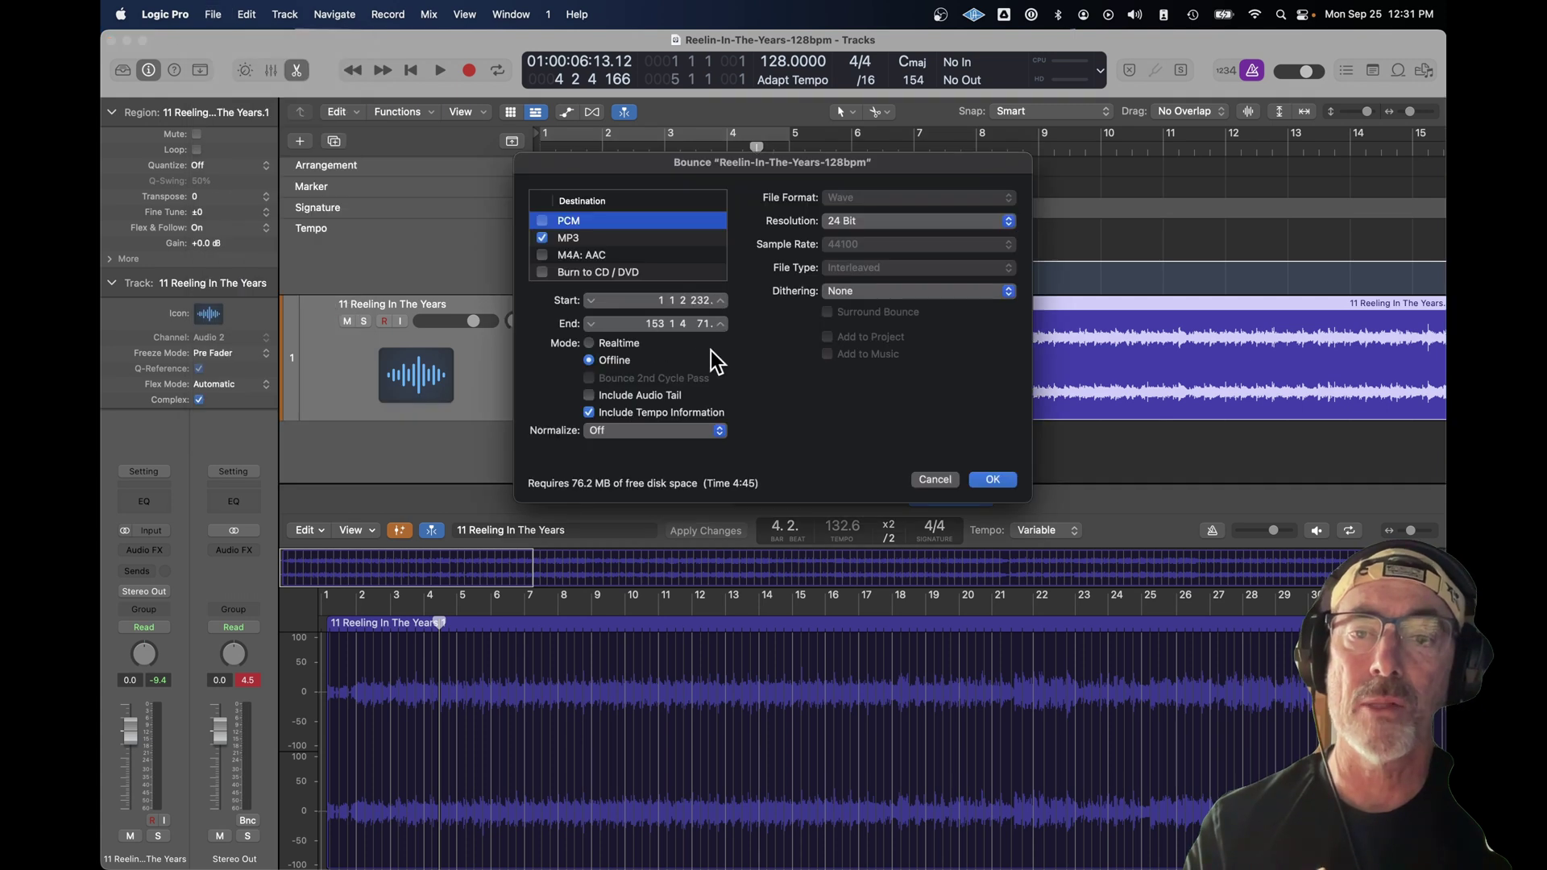
click(993, 480)
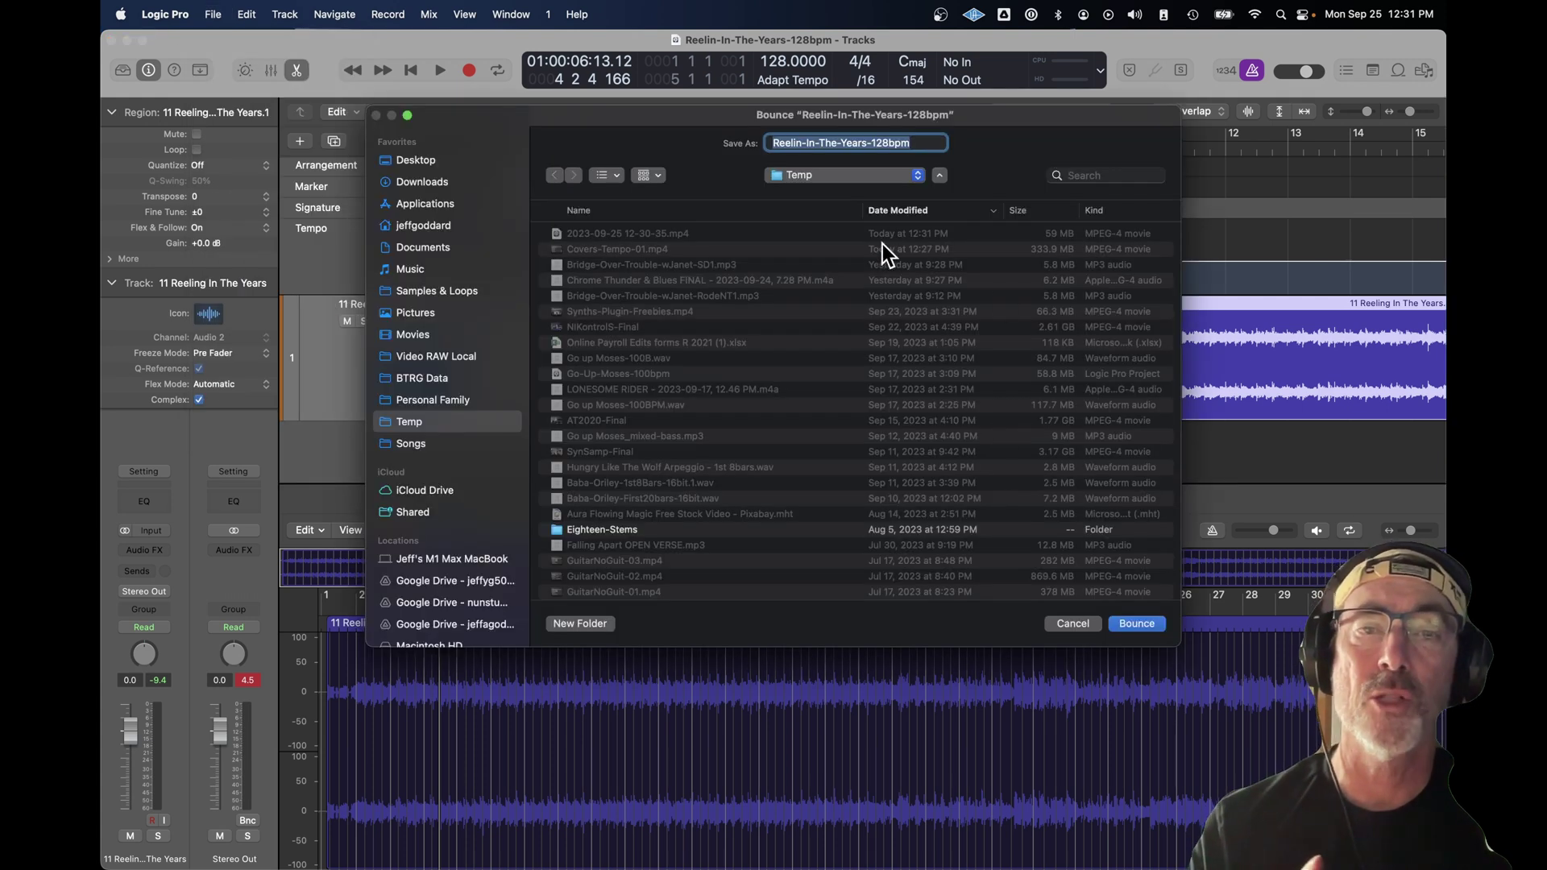
click(1136, 622)
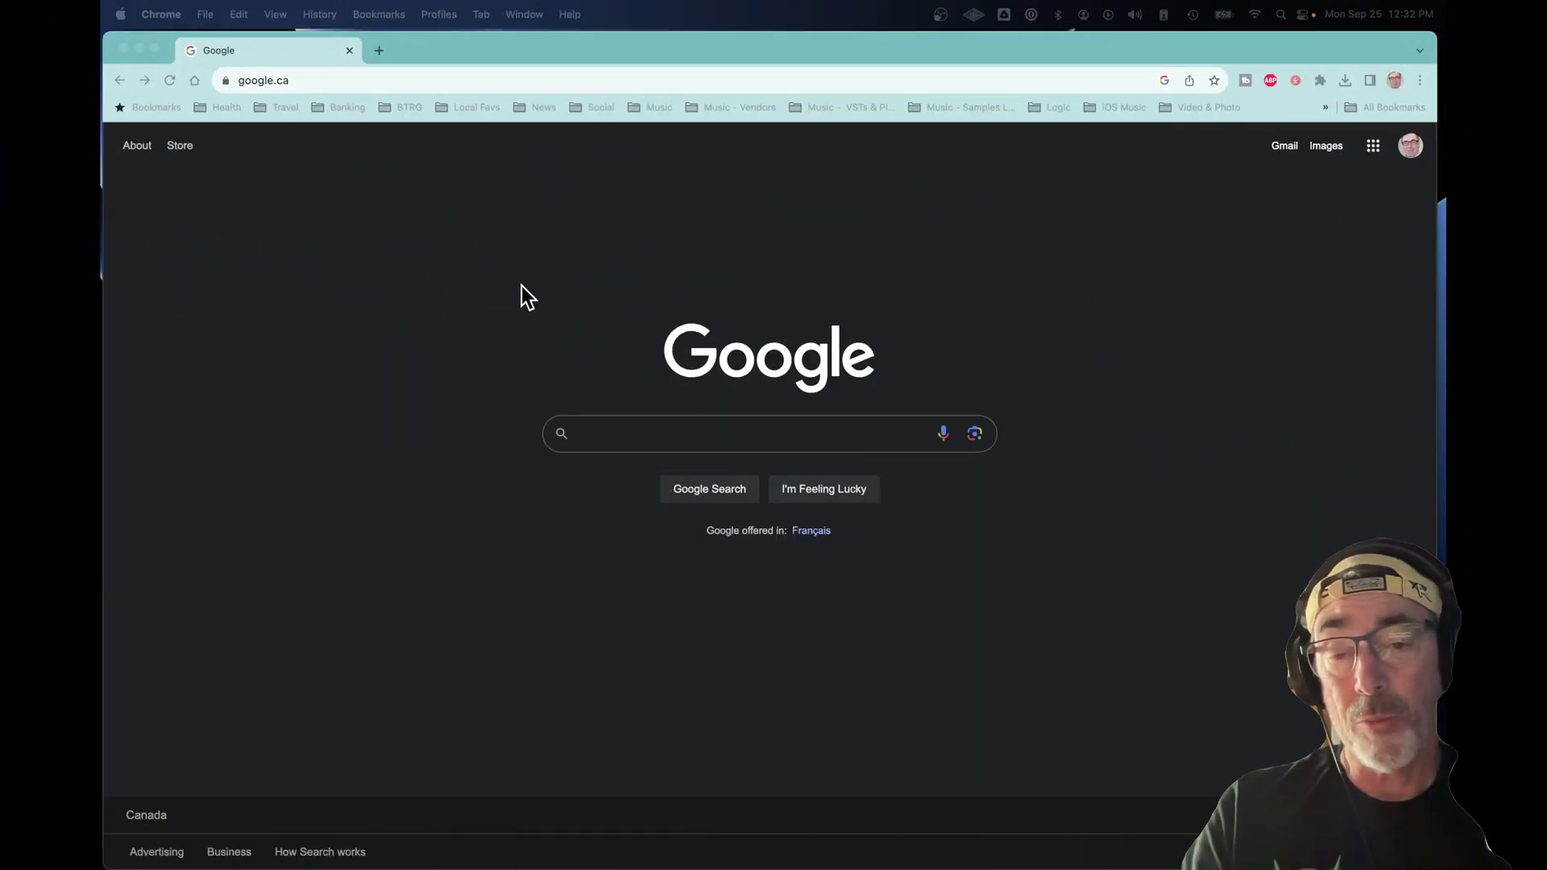
Step: Search Google for 'moises' and open the Moises App result to reach studio.moises.ai
click(607, 437)
text(moises)
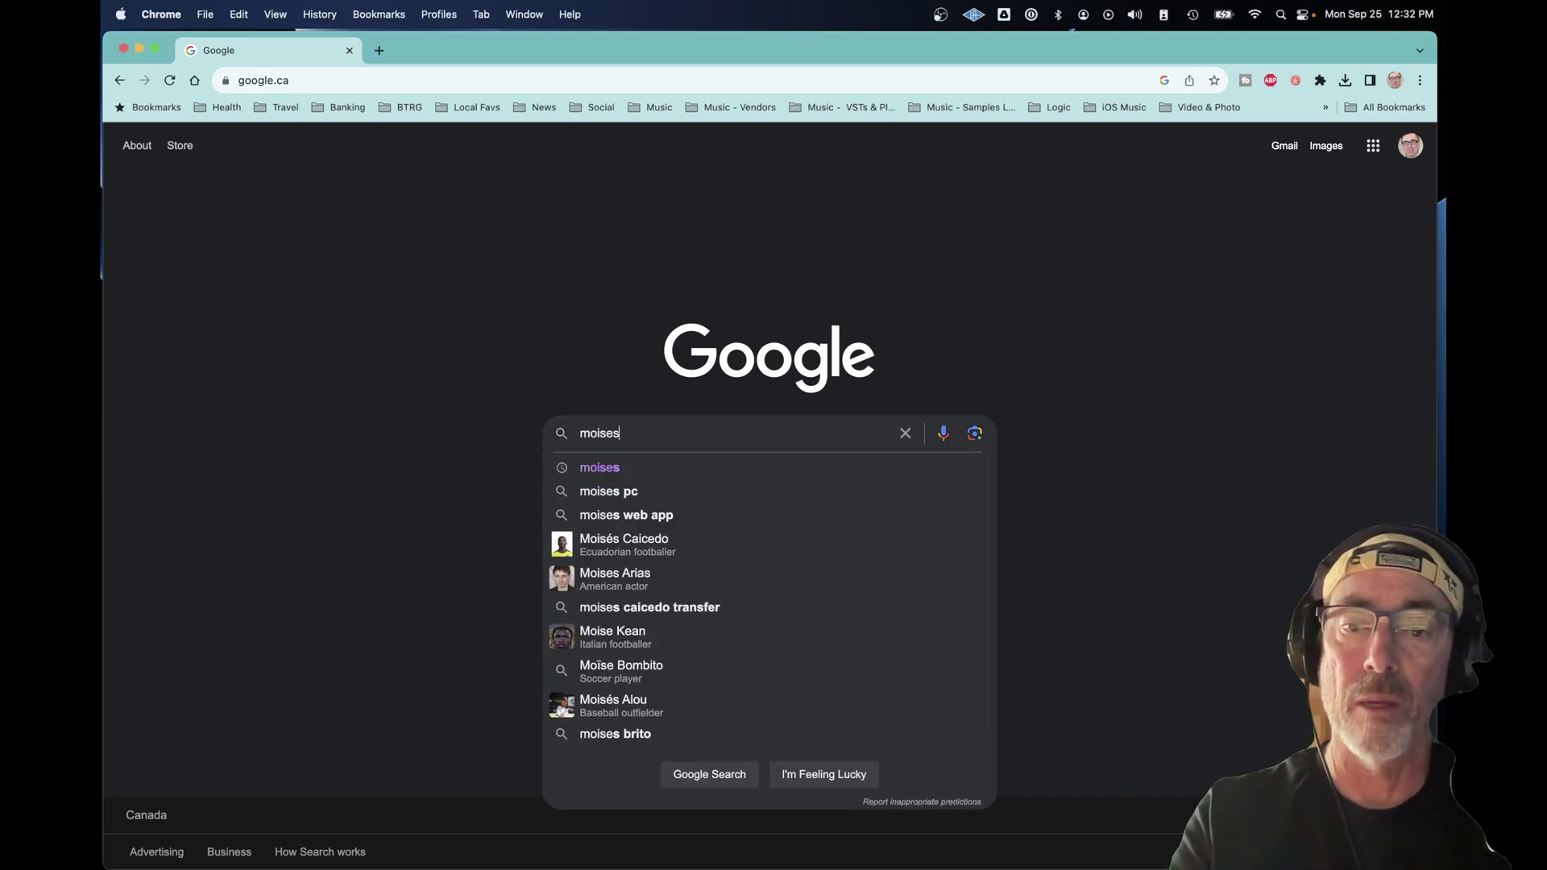
key(Return)
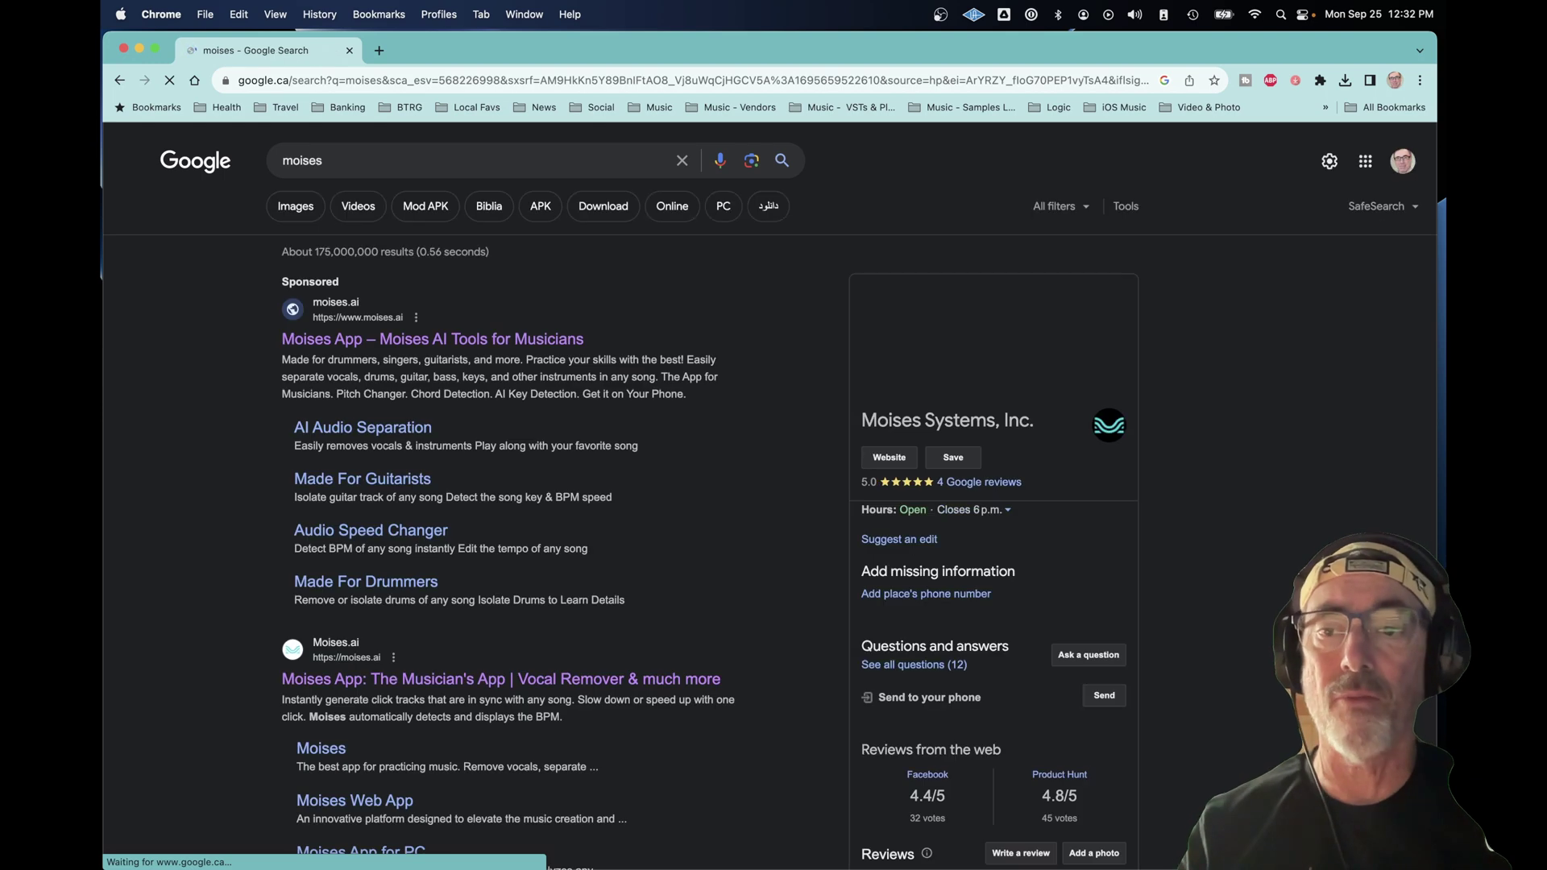
click(372, 345)
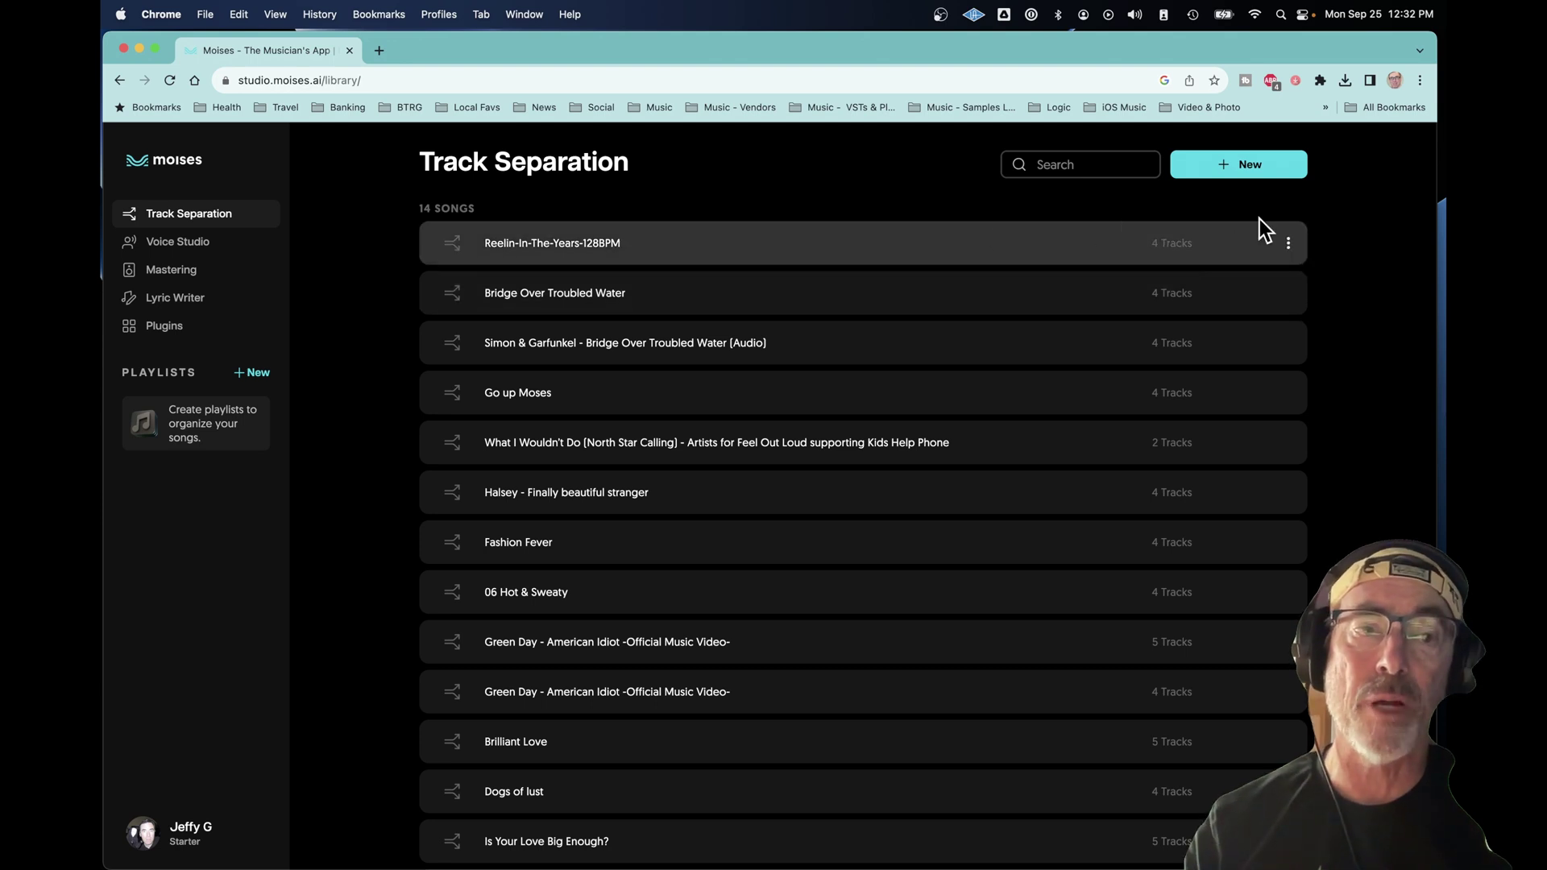
Step: Start a new separation with Reelin-In-The-Years-128bpm.mp3 from Finder and continue to the separation settings
click(1221, 166)
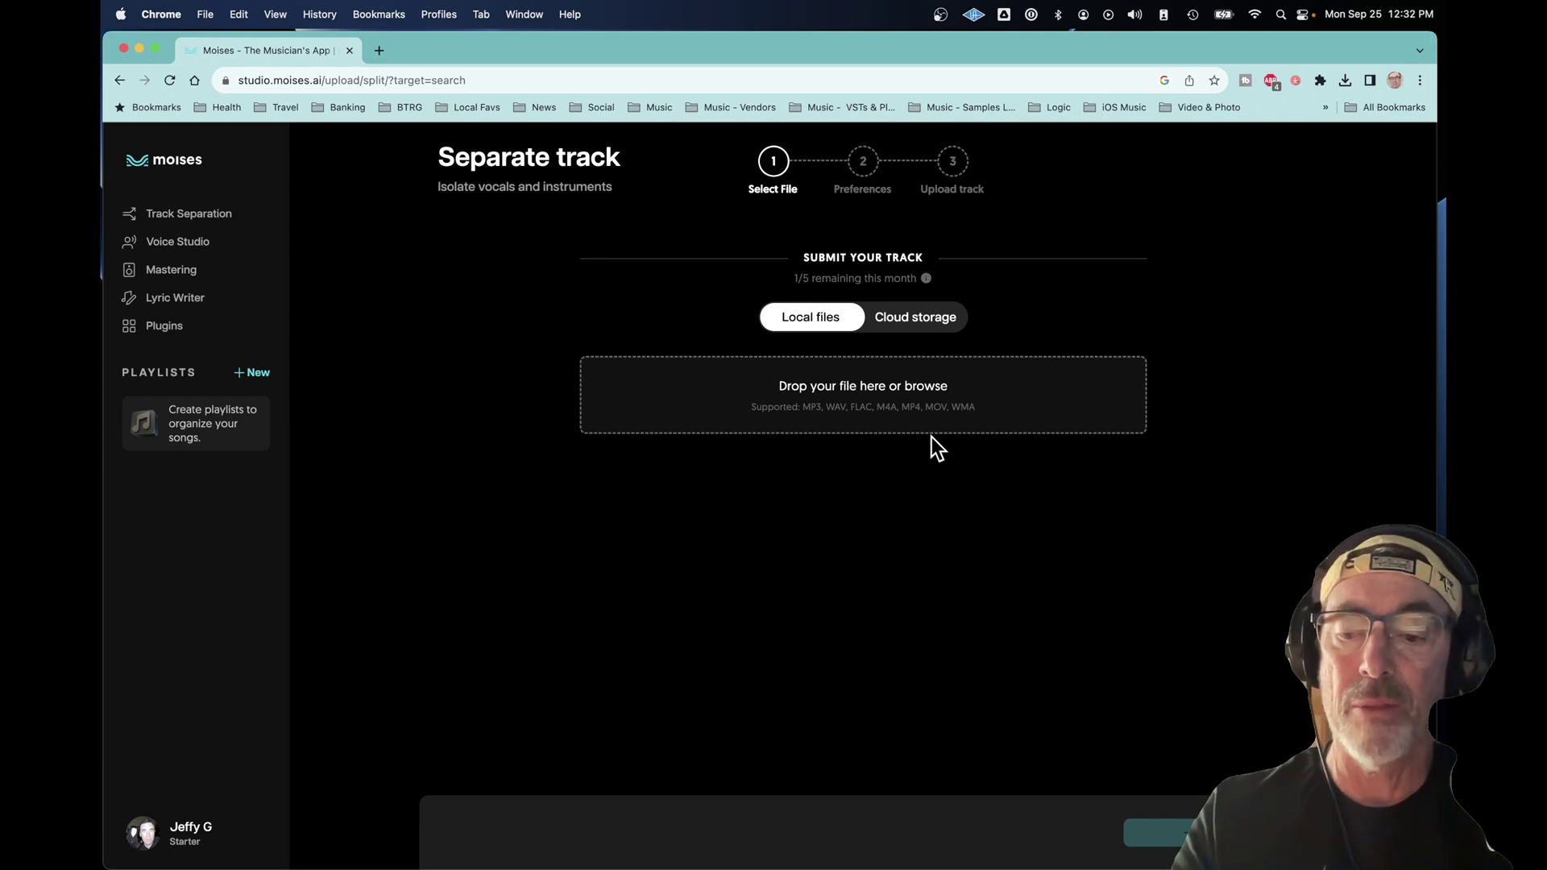
key(super+Tab)
key(super+Tab)
key(super+Tab)
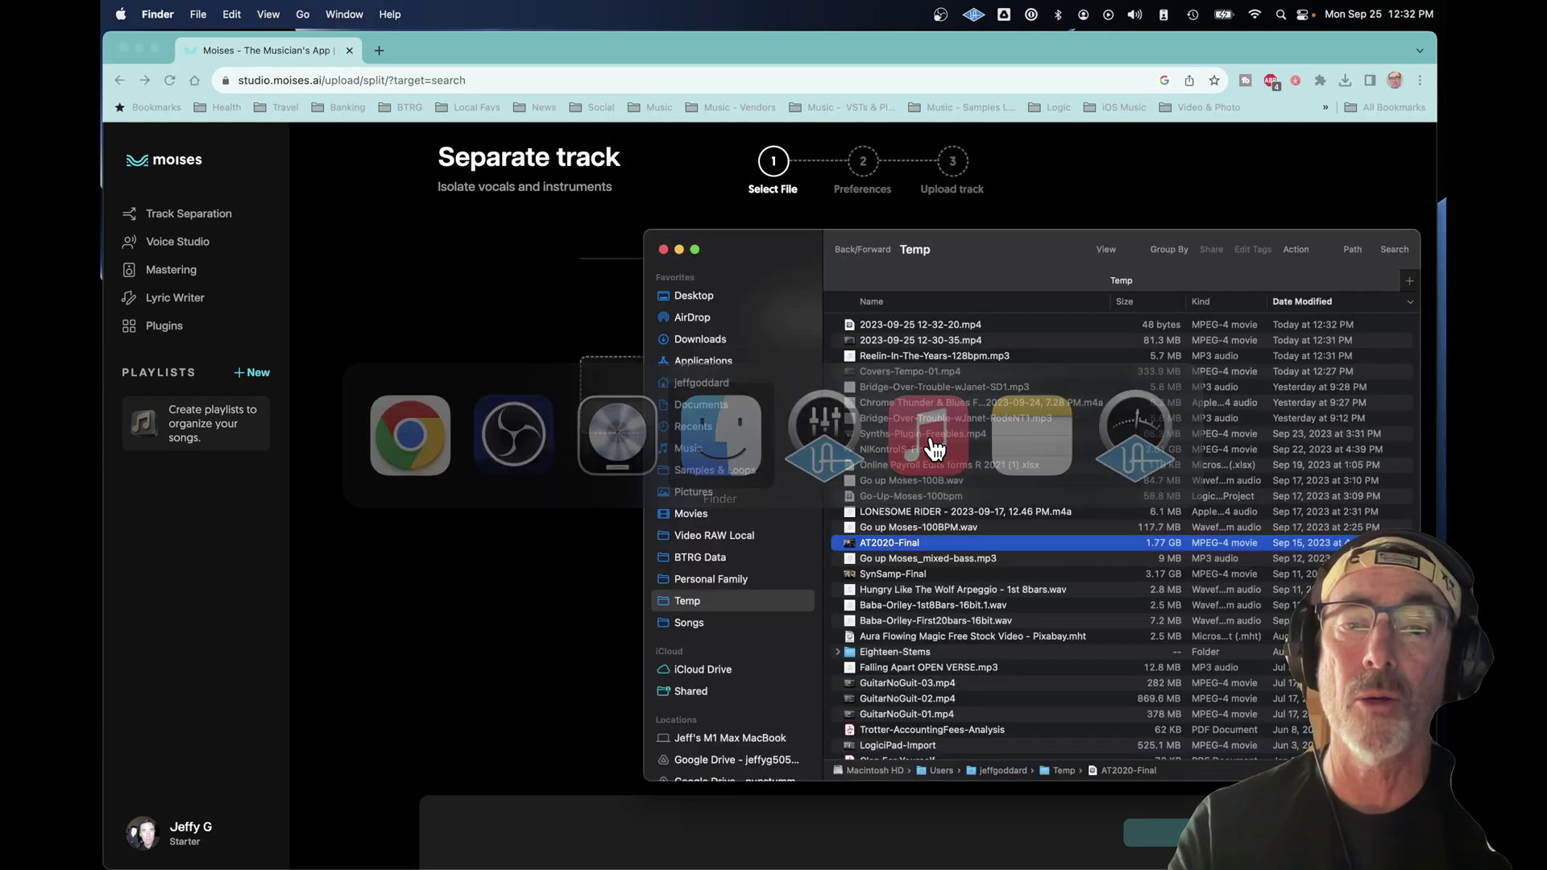
drag(934, 355, 845, 401)
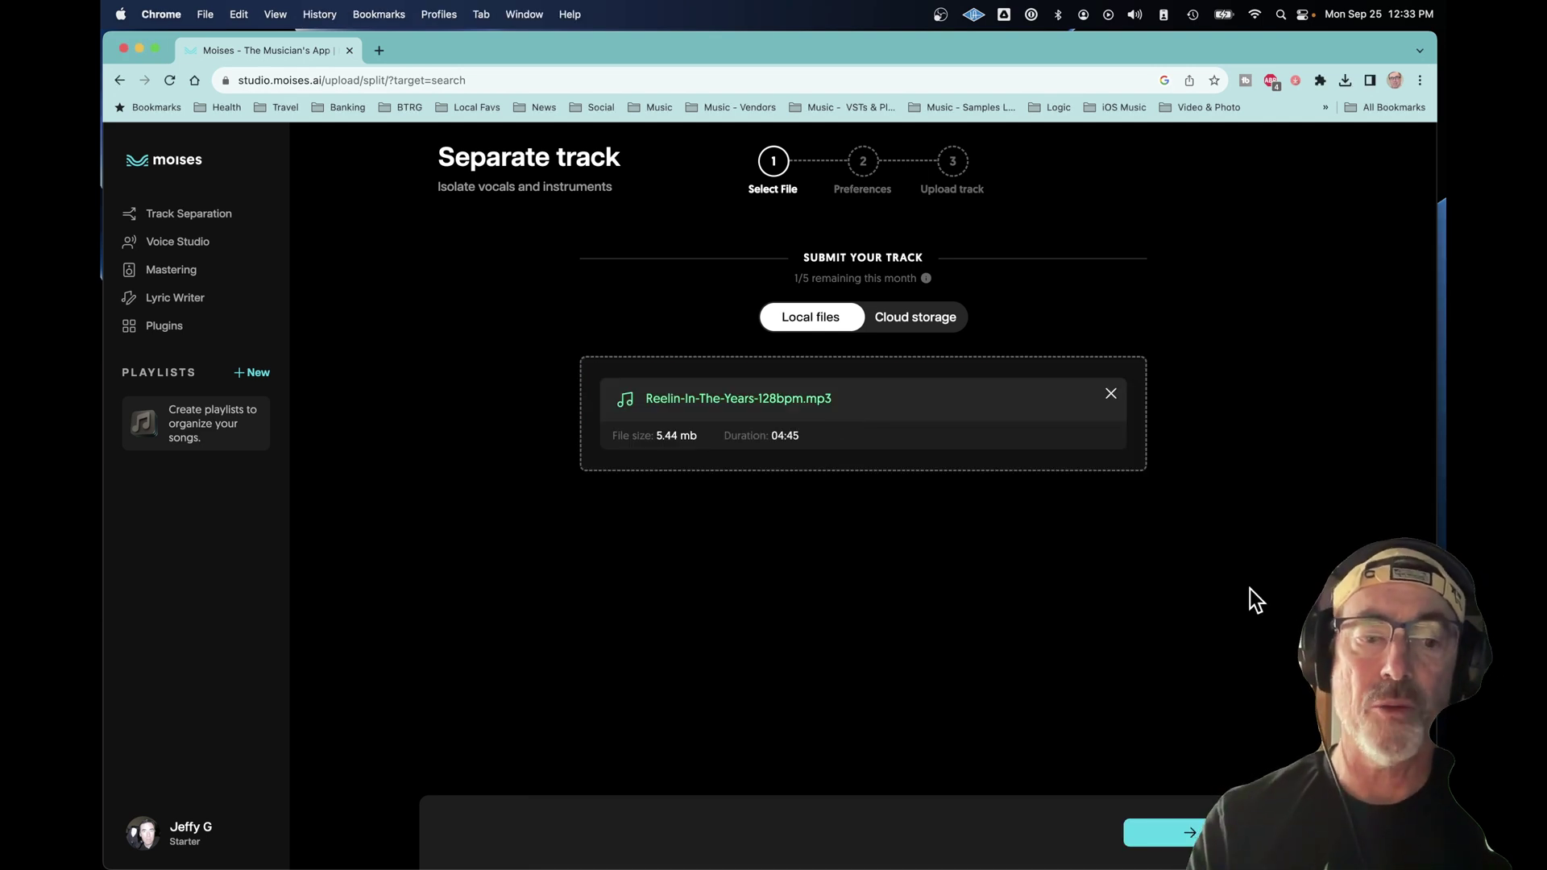
click(1185, 832)
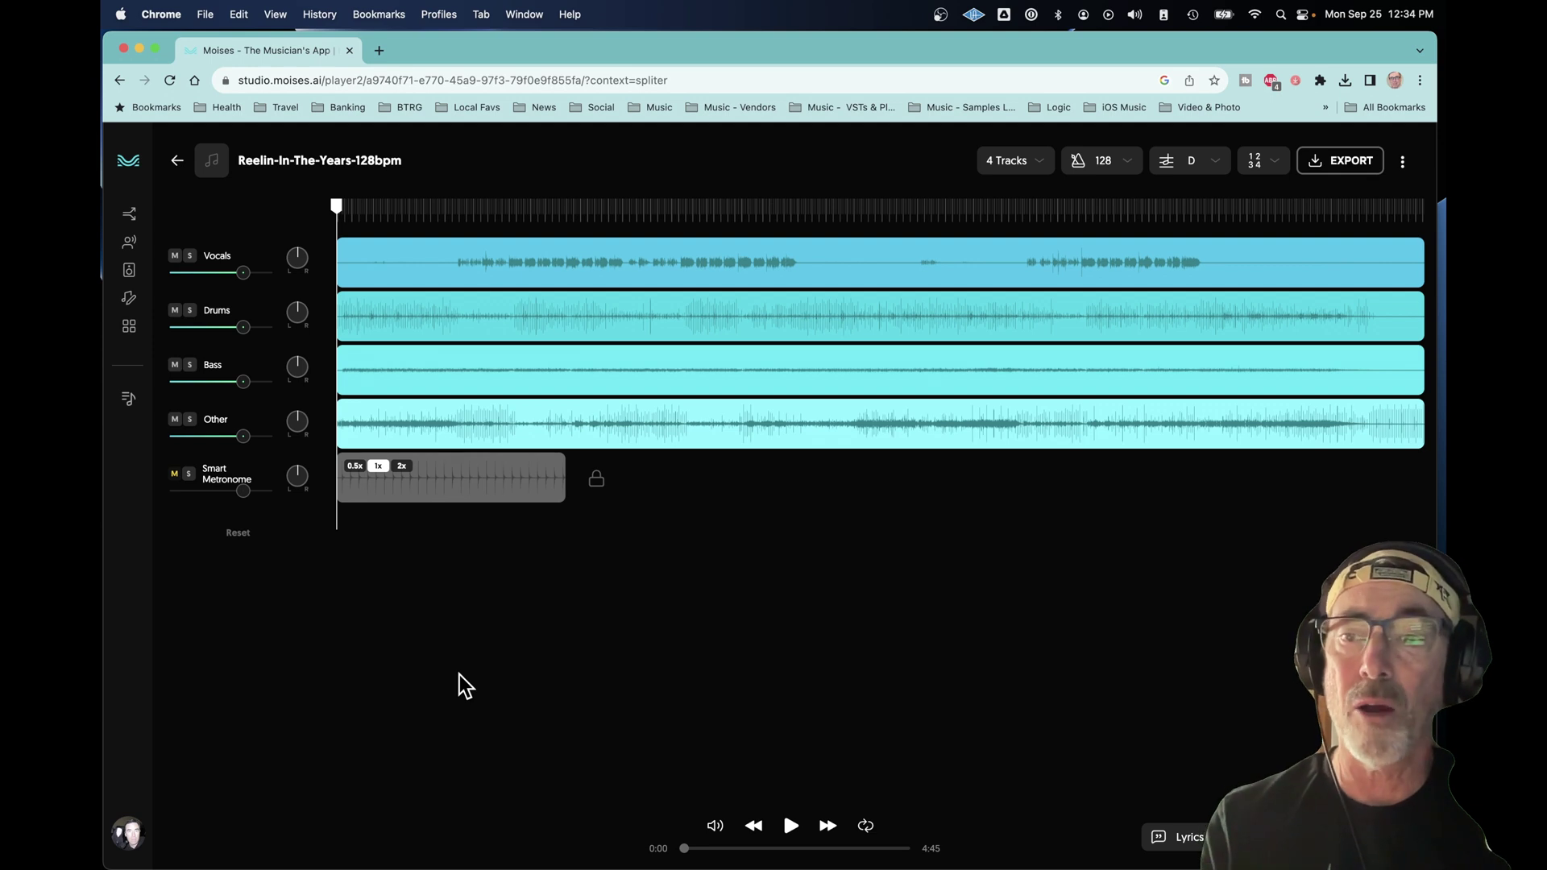
Step: Play the separated song from 0:30 with the Vocals stem soloed, then unsolo it
click(790, 825)
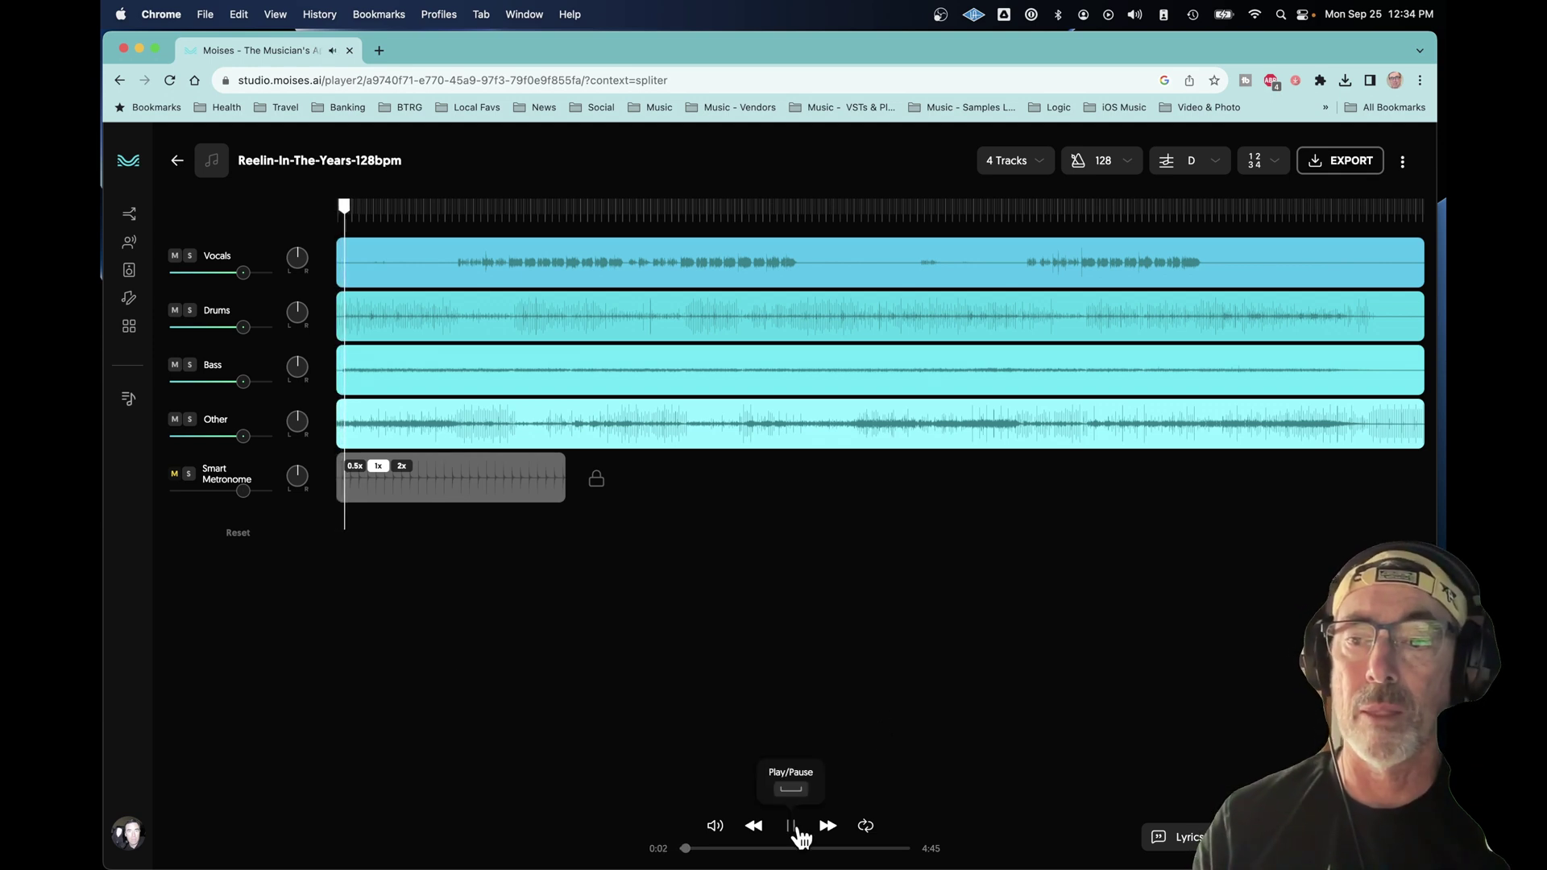
click(800, 838)
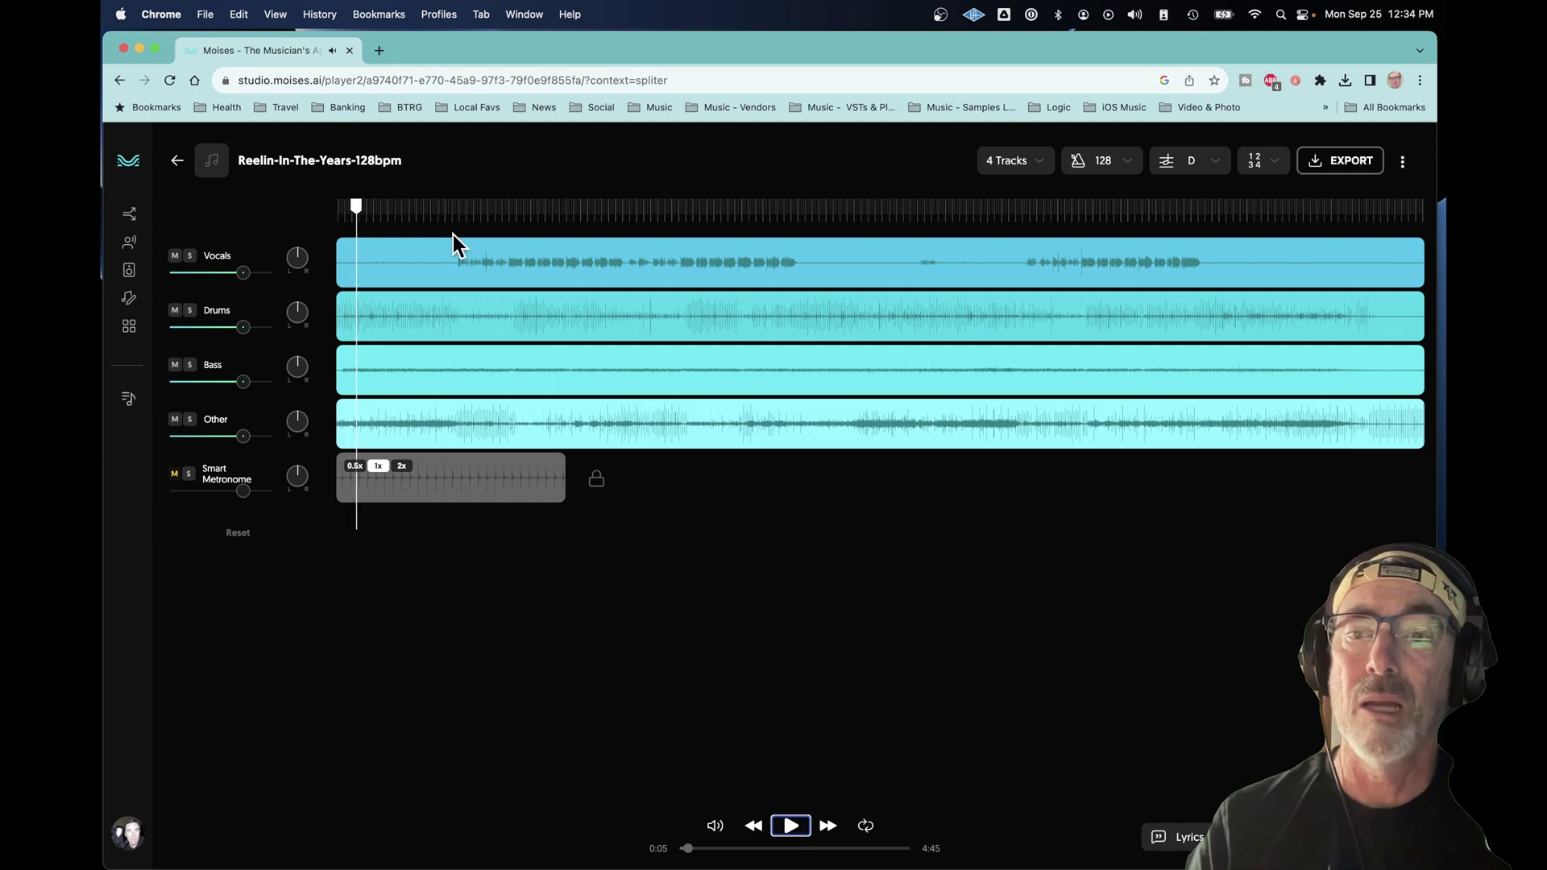
click(455, 225)
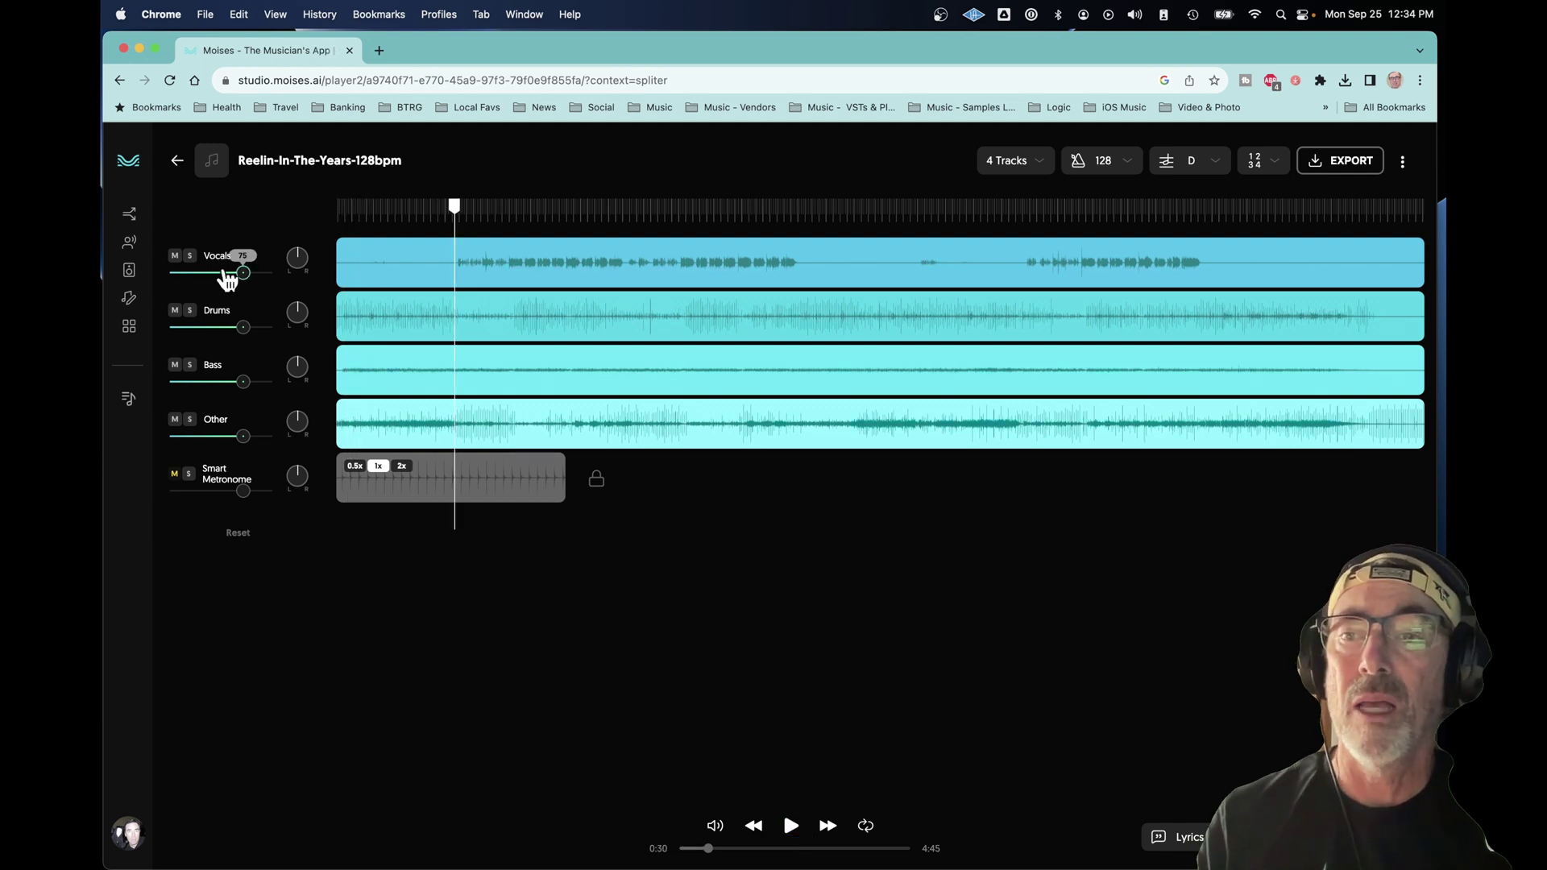
click(190, 256)
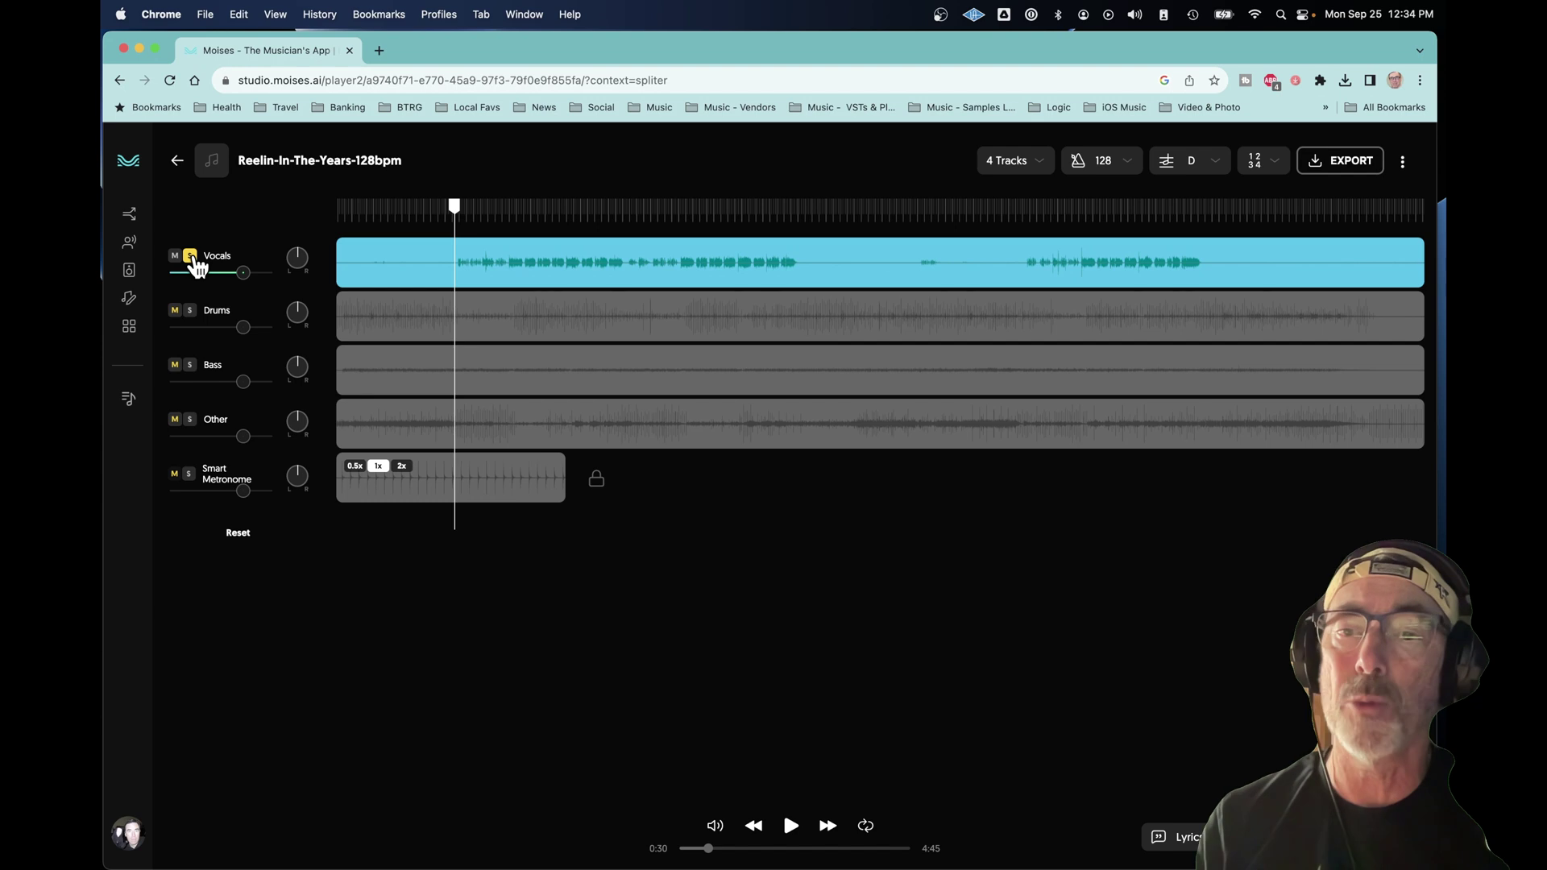
key(space)
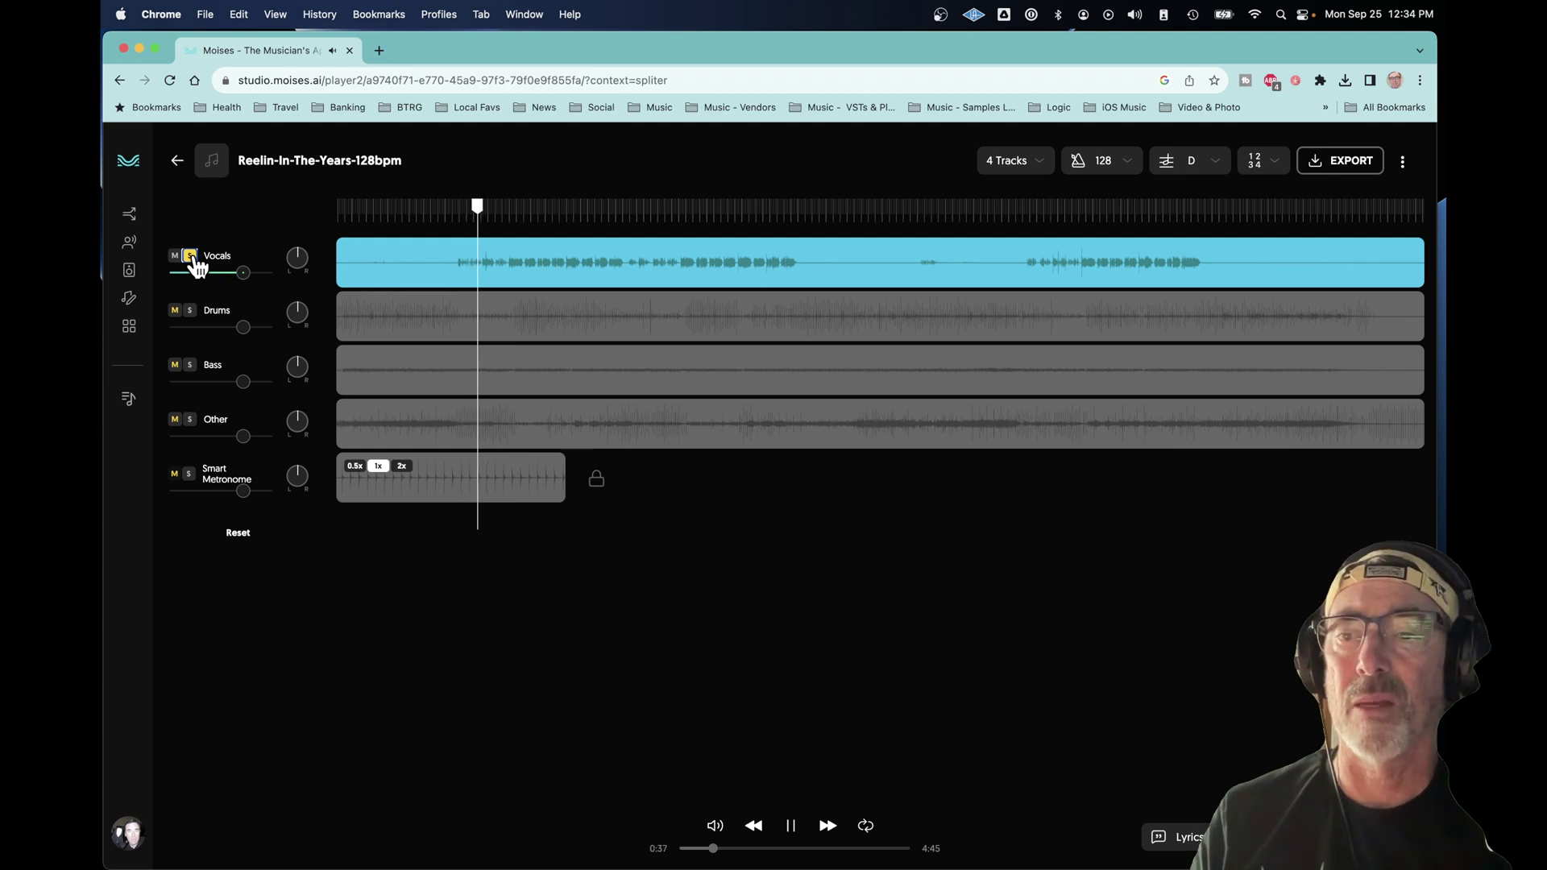
key(space)
click(191, 257)
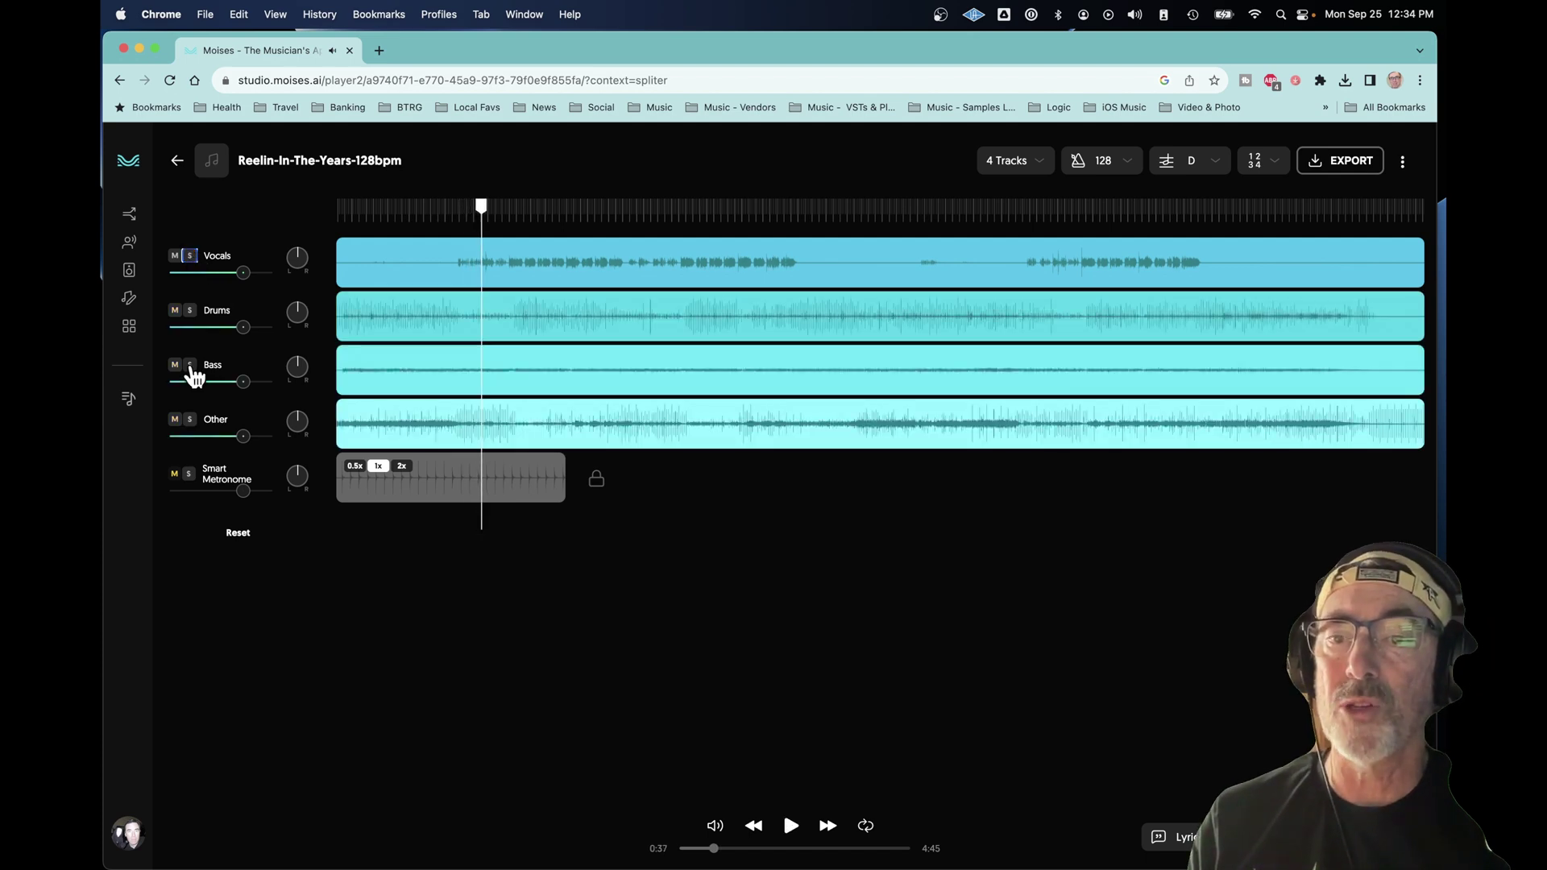
Step: Solo the Bass stem and play it to hear the bass alone
click(190, 366)
key(space)
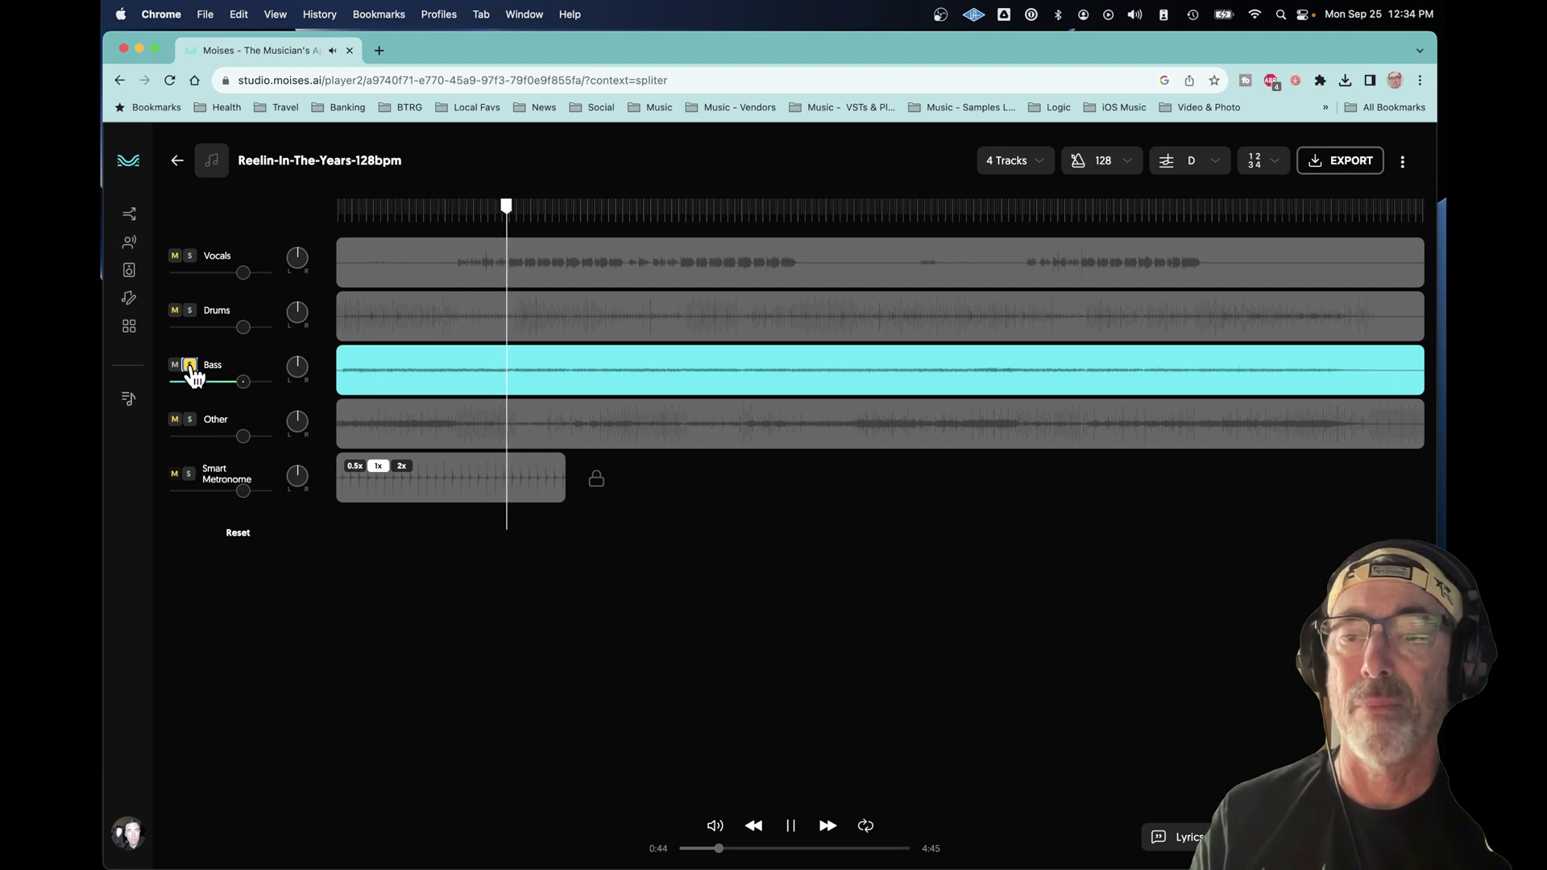
key(space)
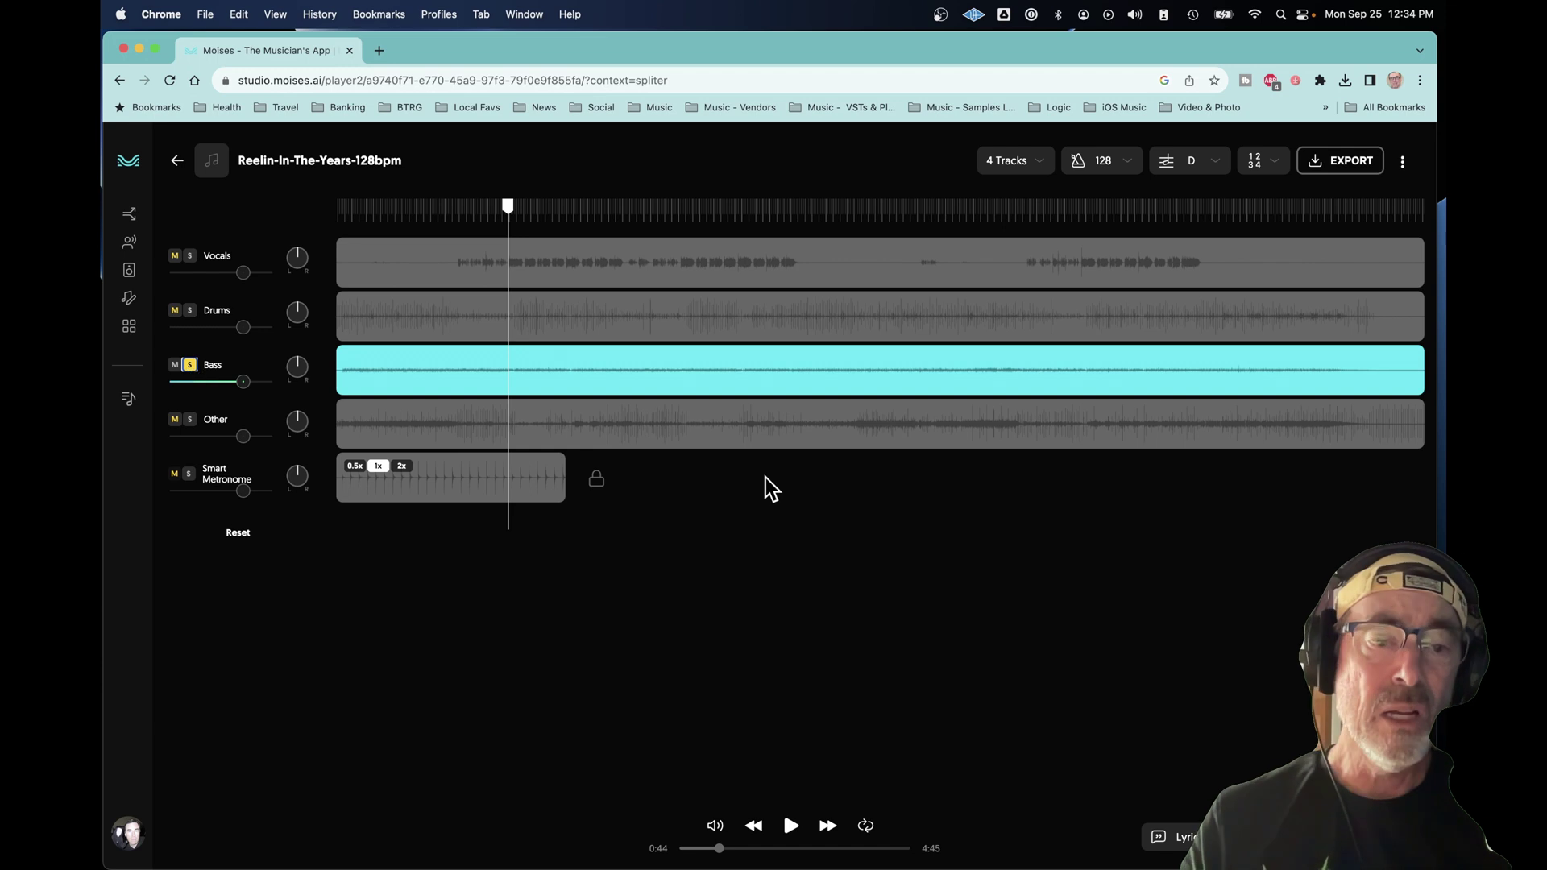
Step: Export all stems as M4A and open the downloaded stems folder in Finder with full file names visible
click(1334, 165)
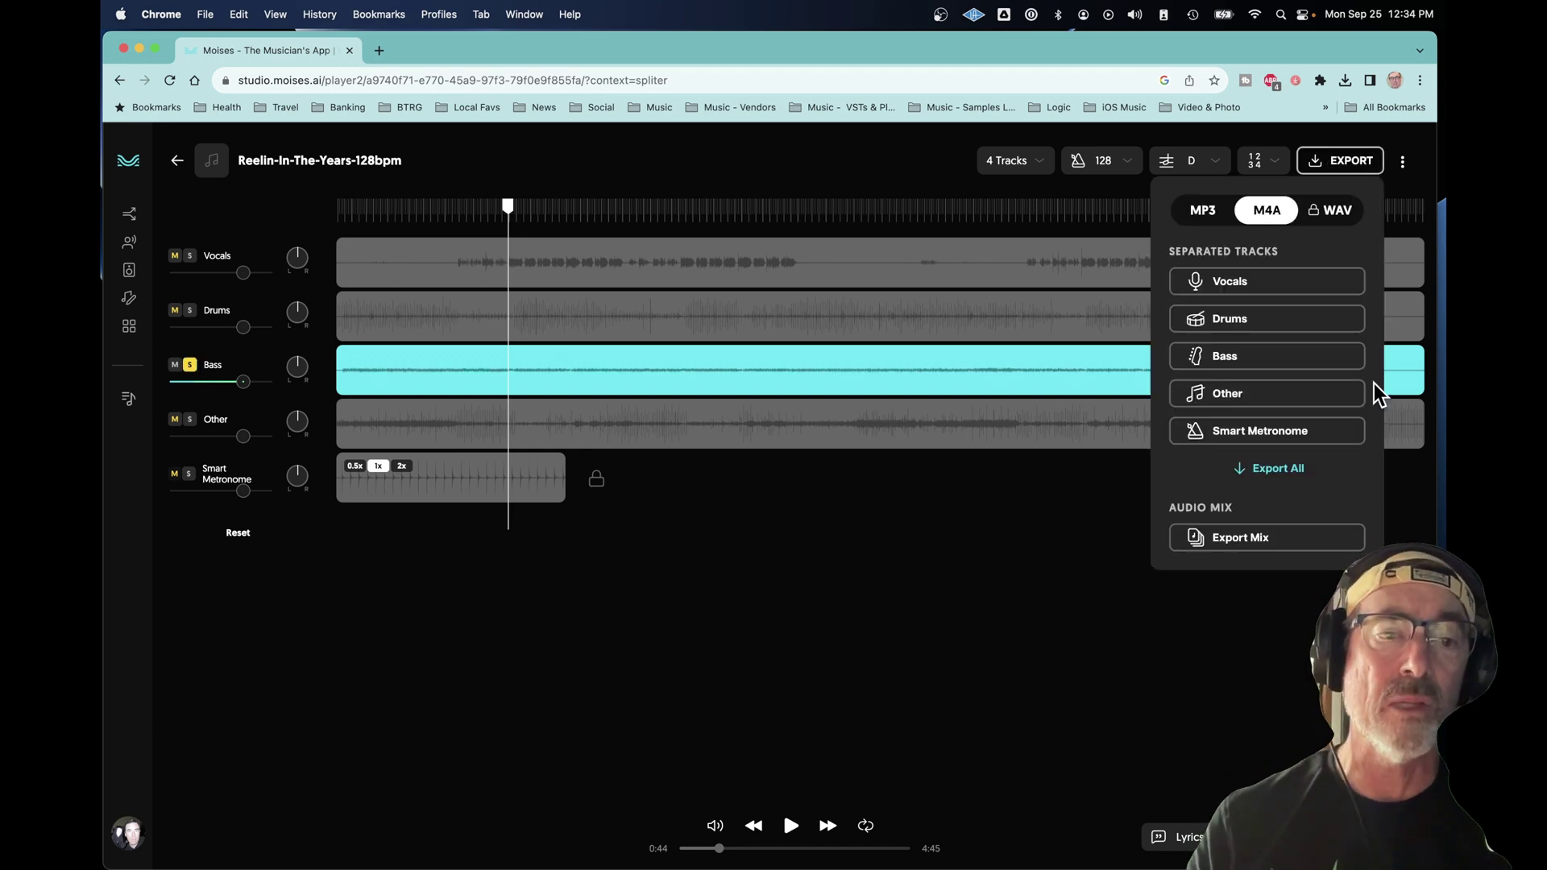
click(1268, 475)
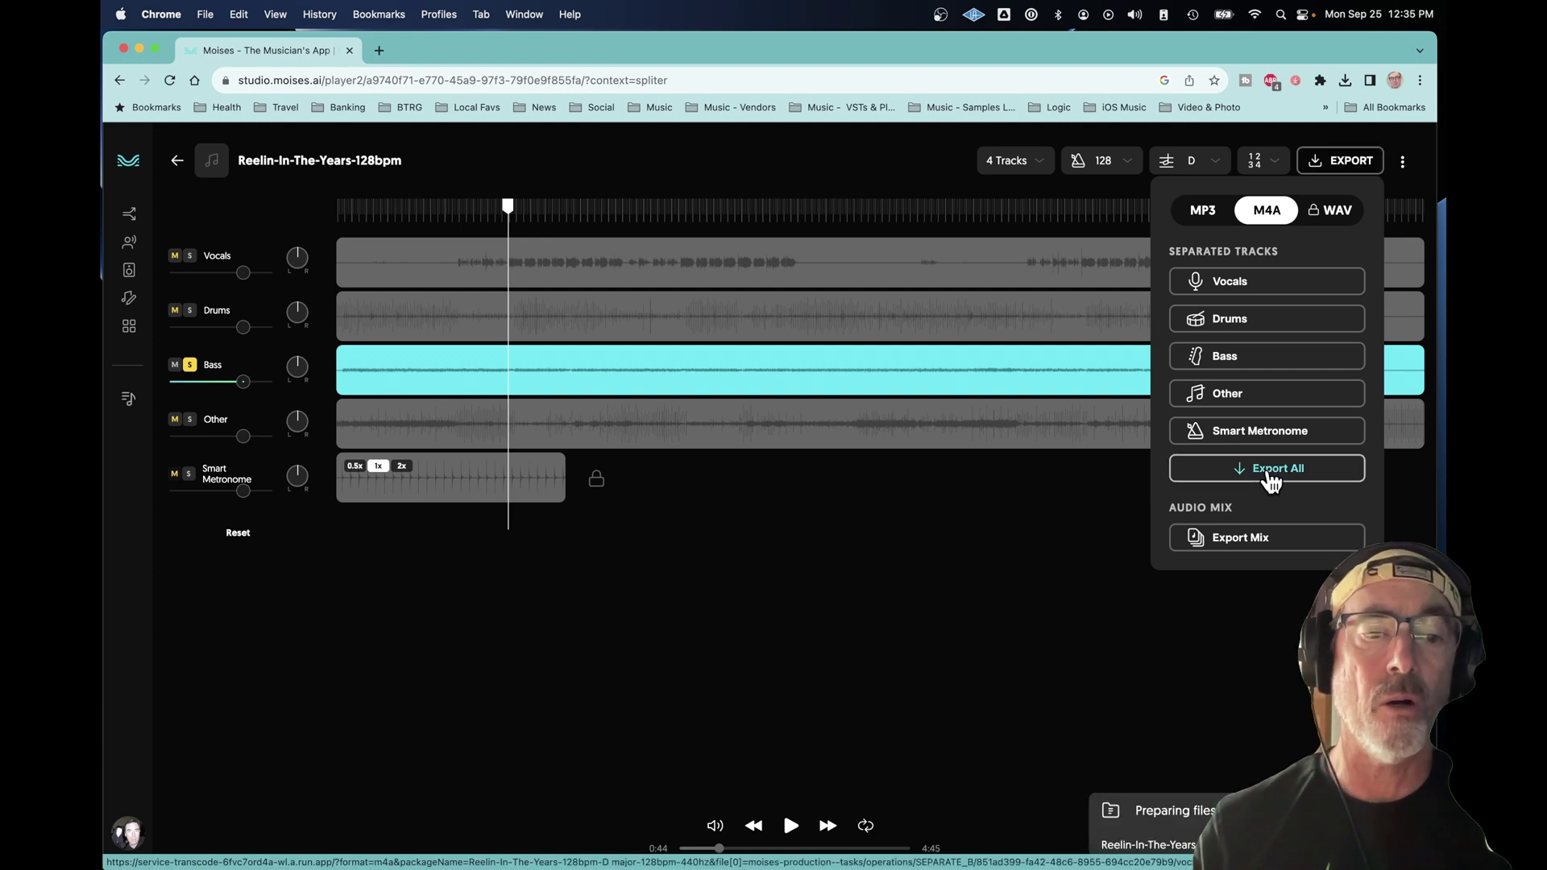
key(cmd+Tab)
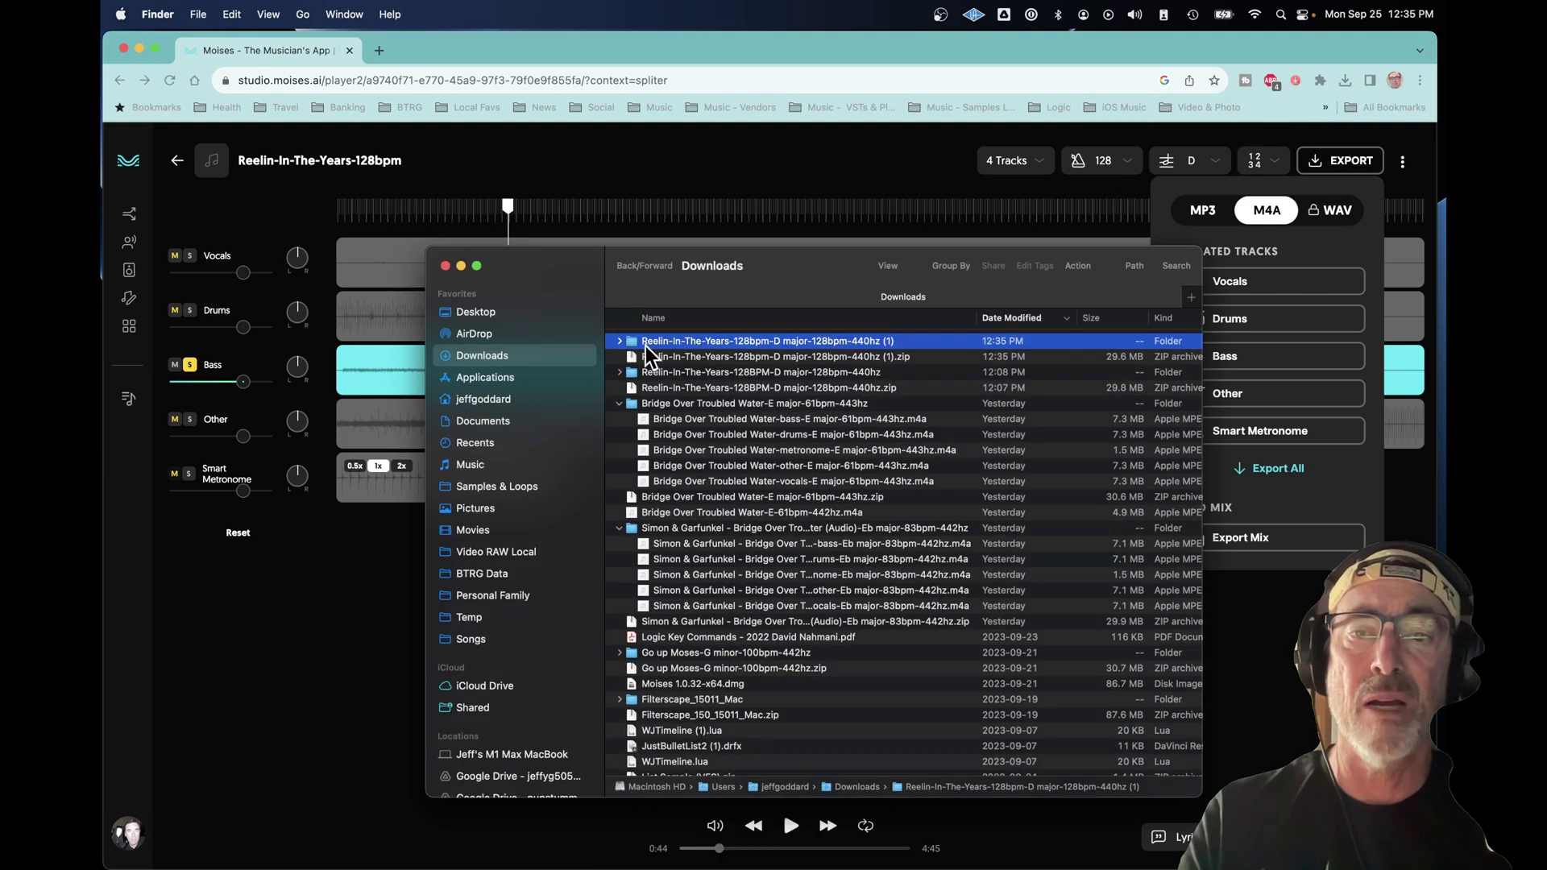
double_click(645, 346)
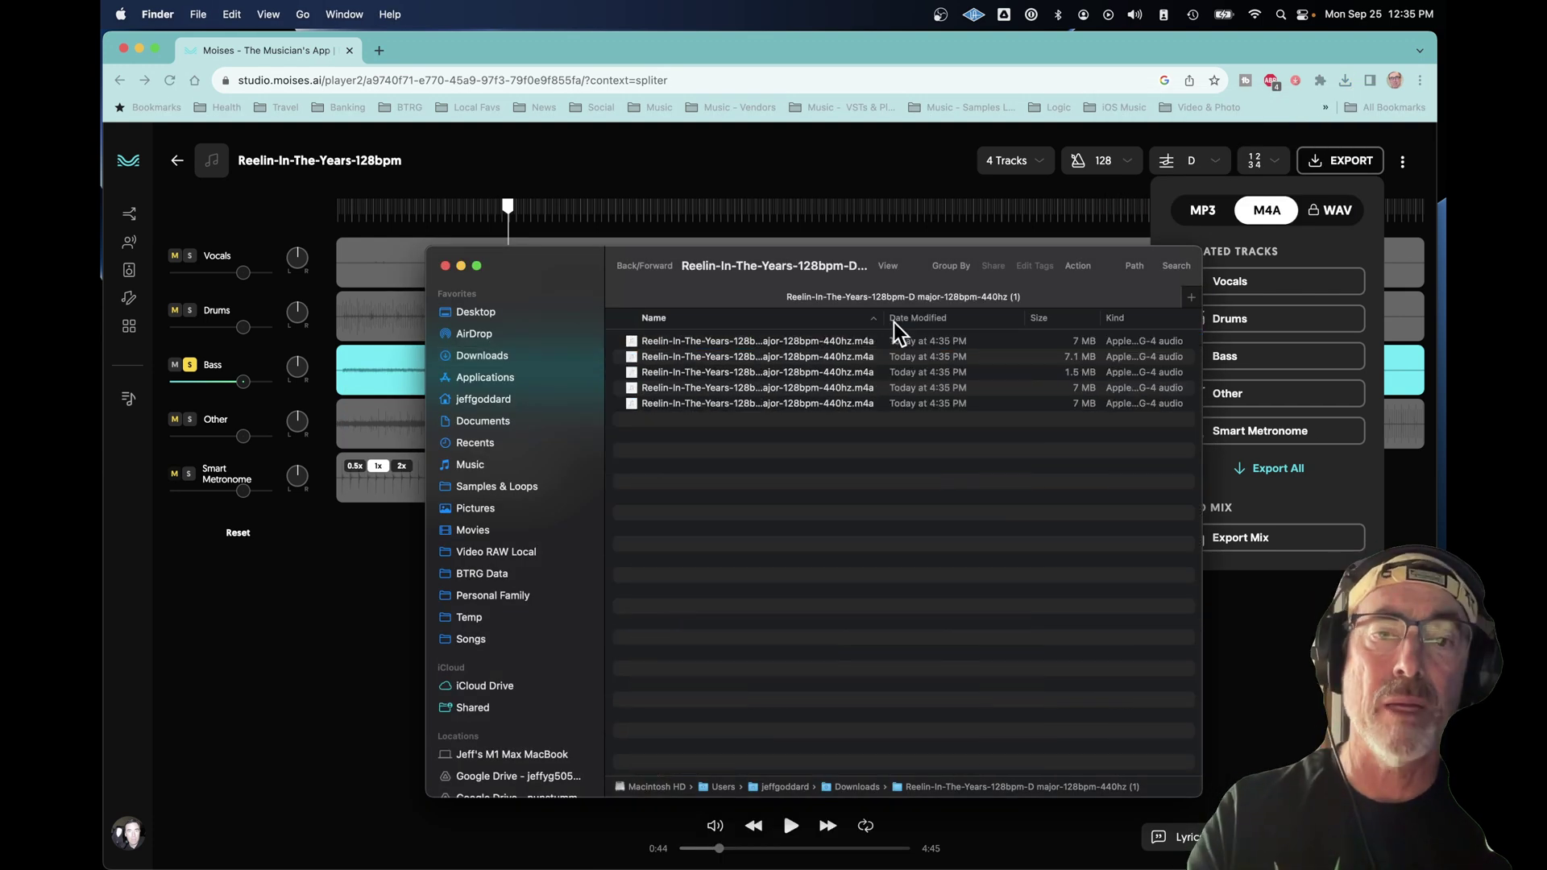
drag(882, 322, 964, 324)
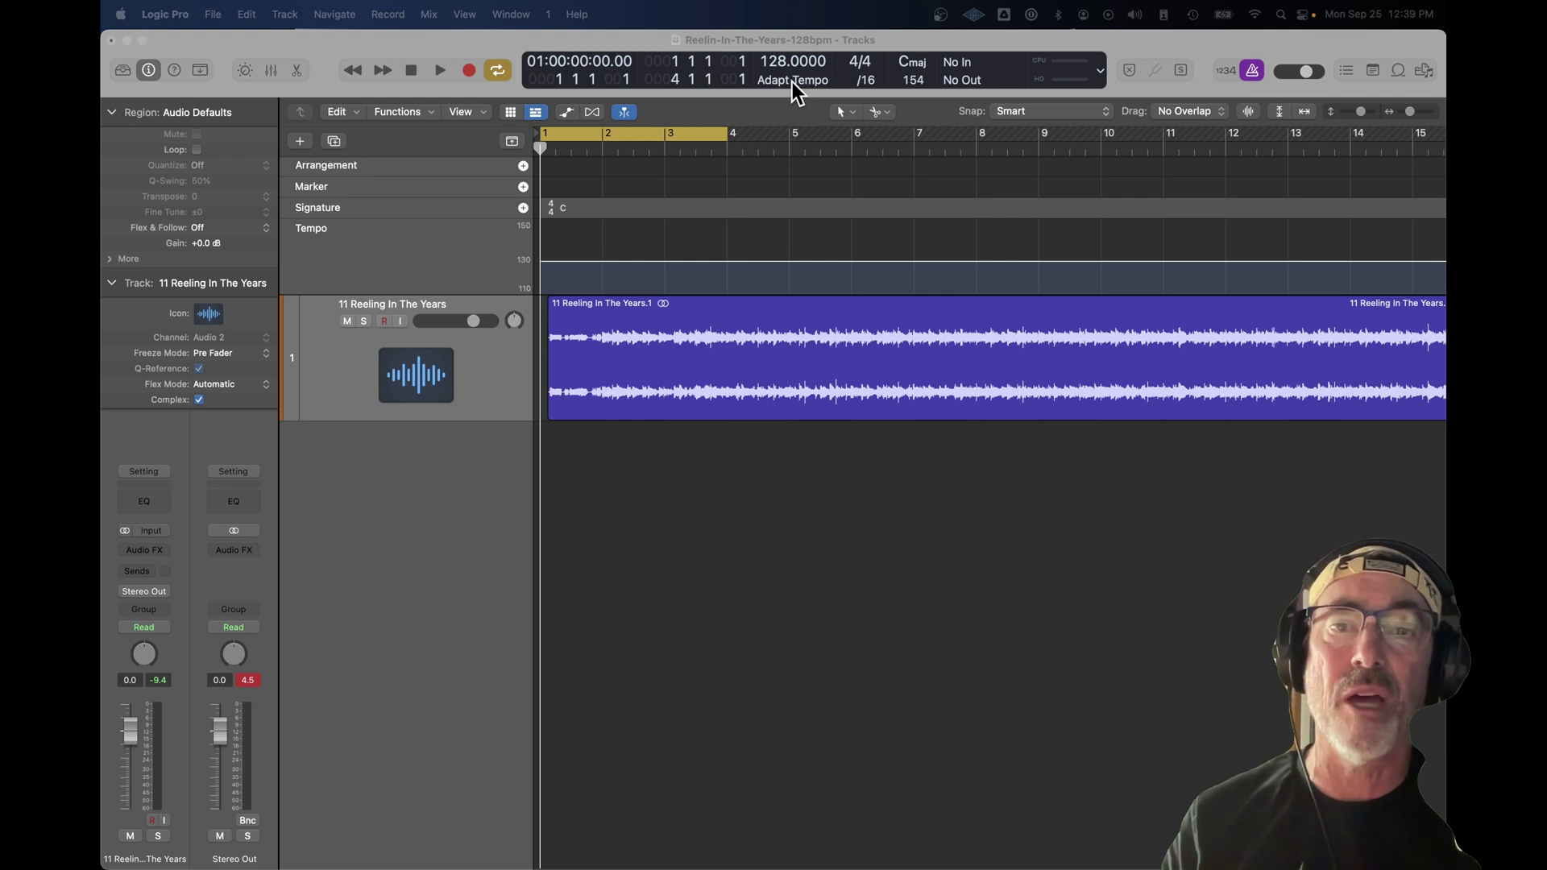
Step: Keep the project tempo fixed at 128 and import the bass stem .m4a as a new track
click(791, 81)
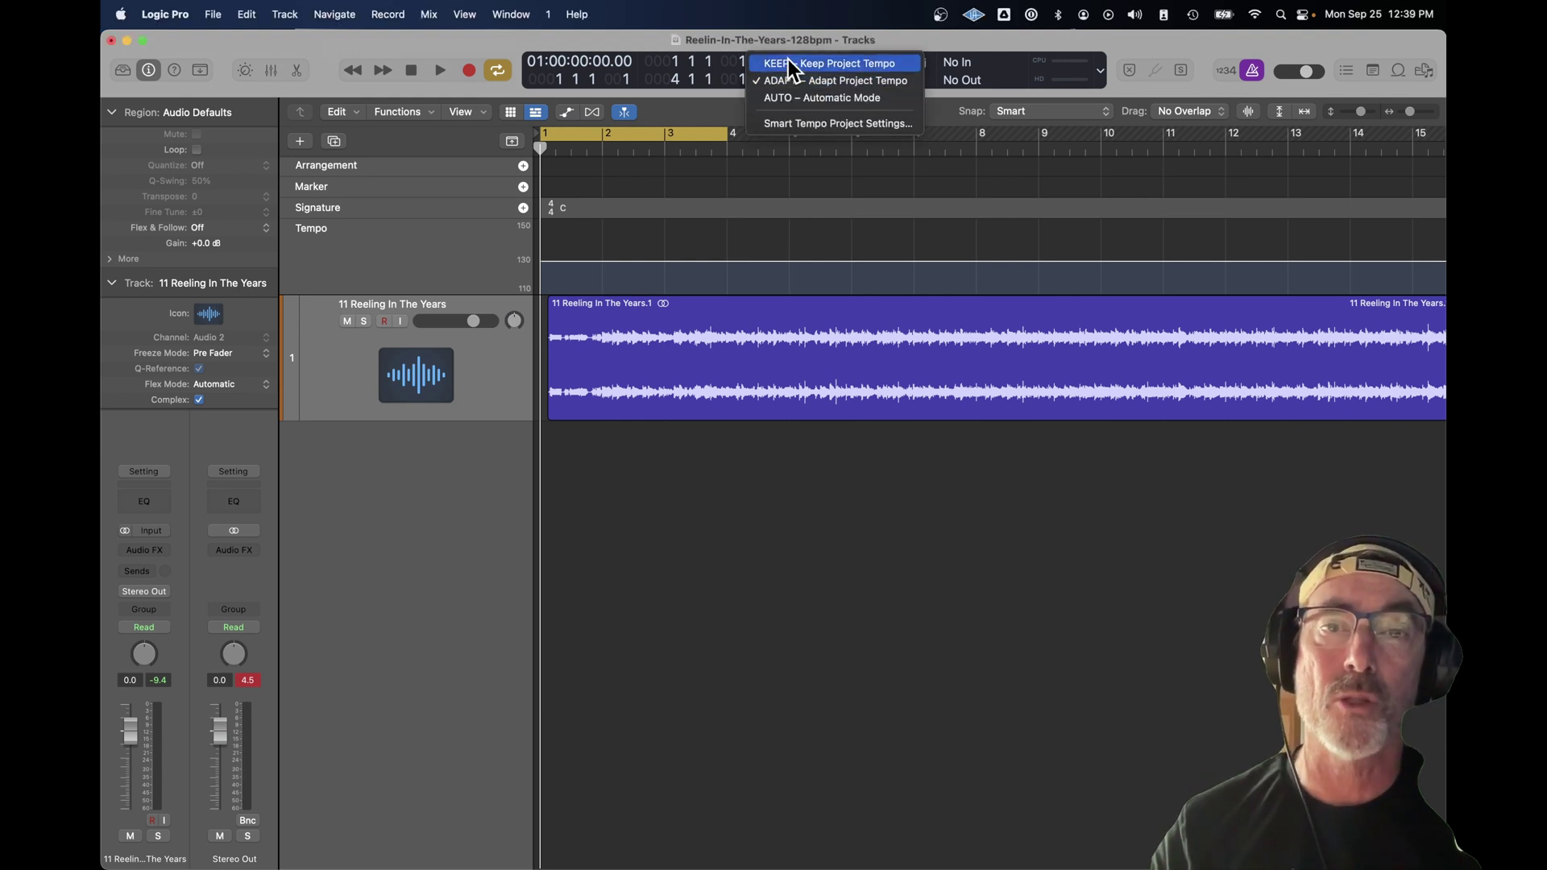
click(787, 60)
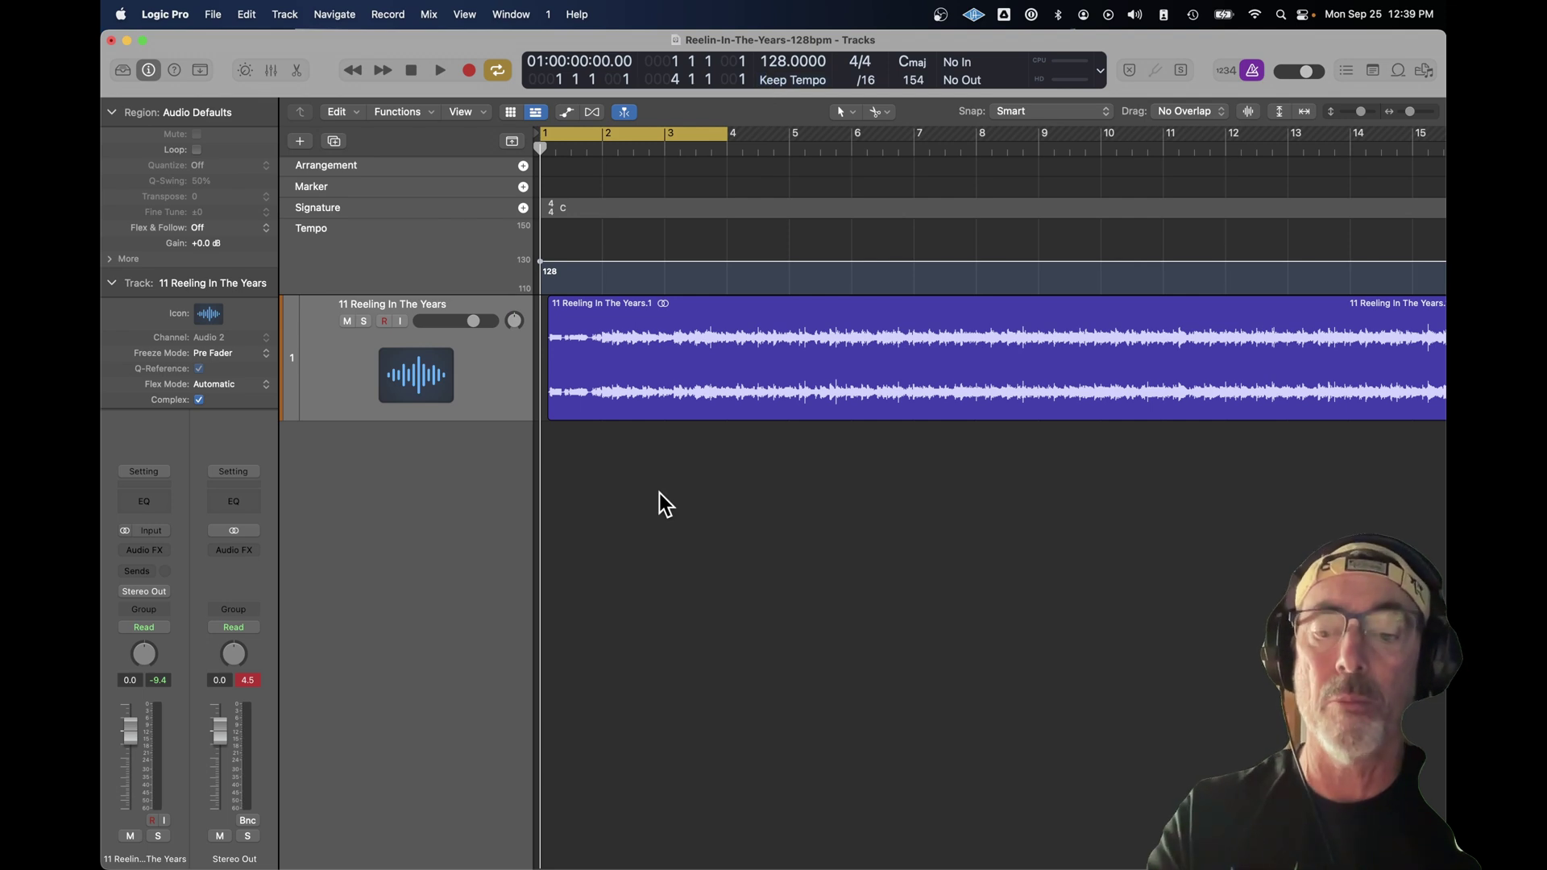
key(super+Tab)
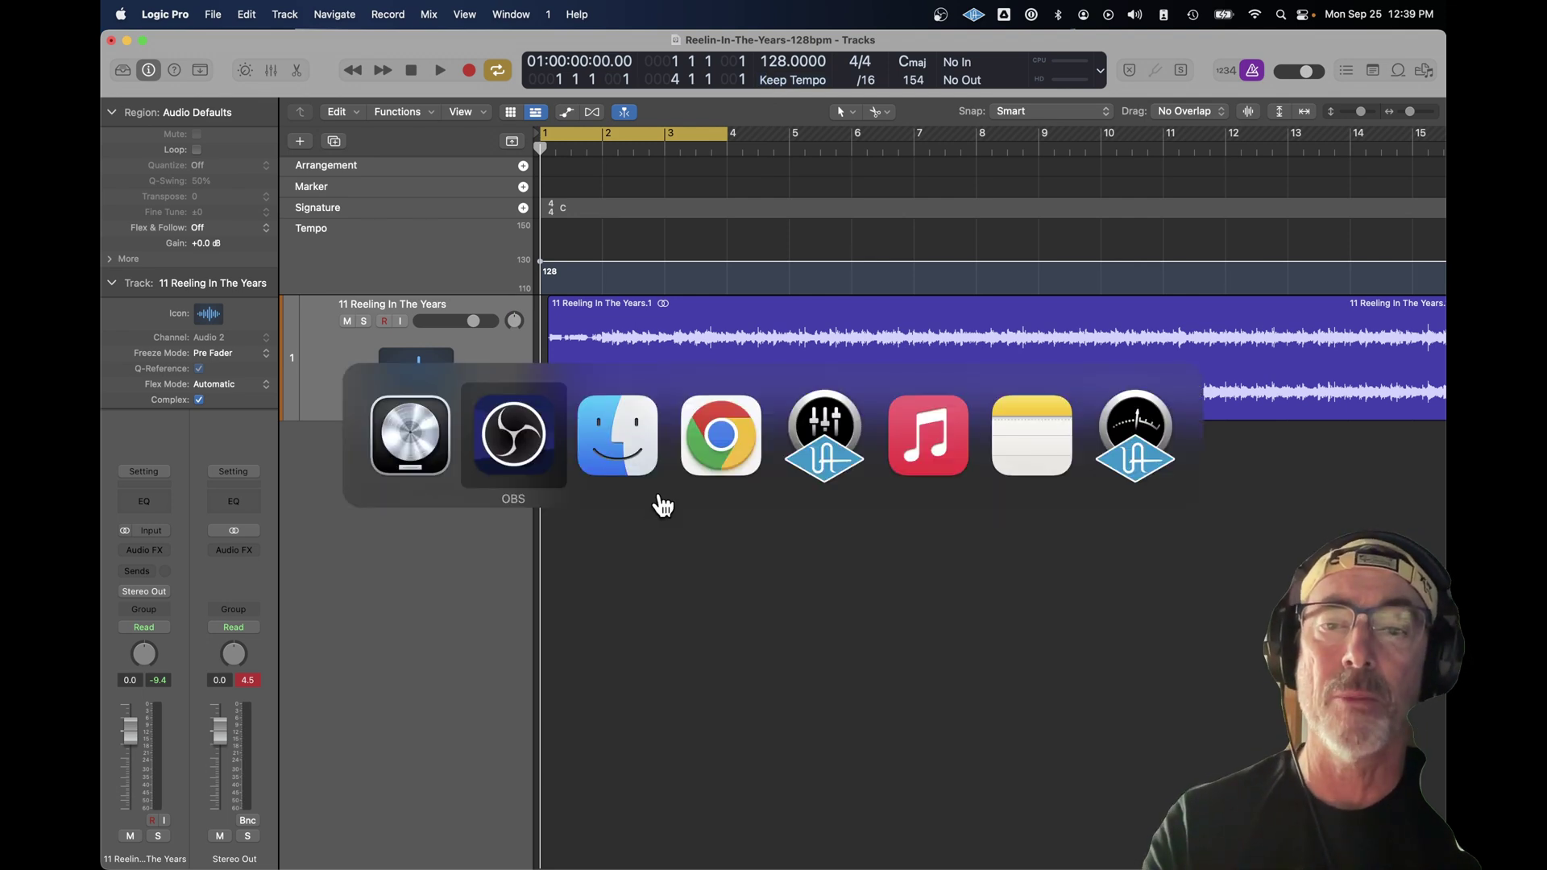
click(663, 505)
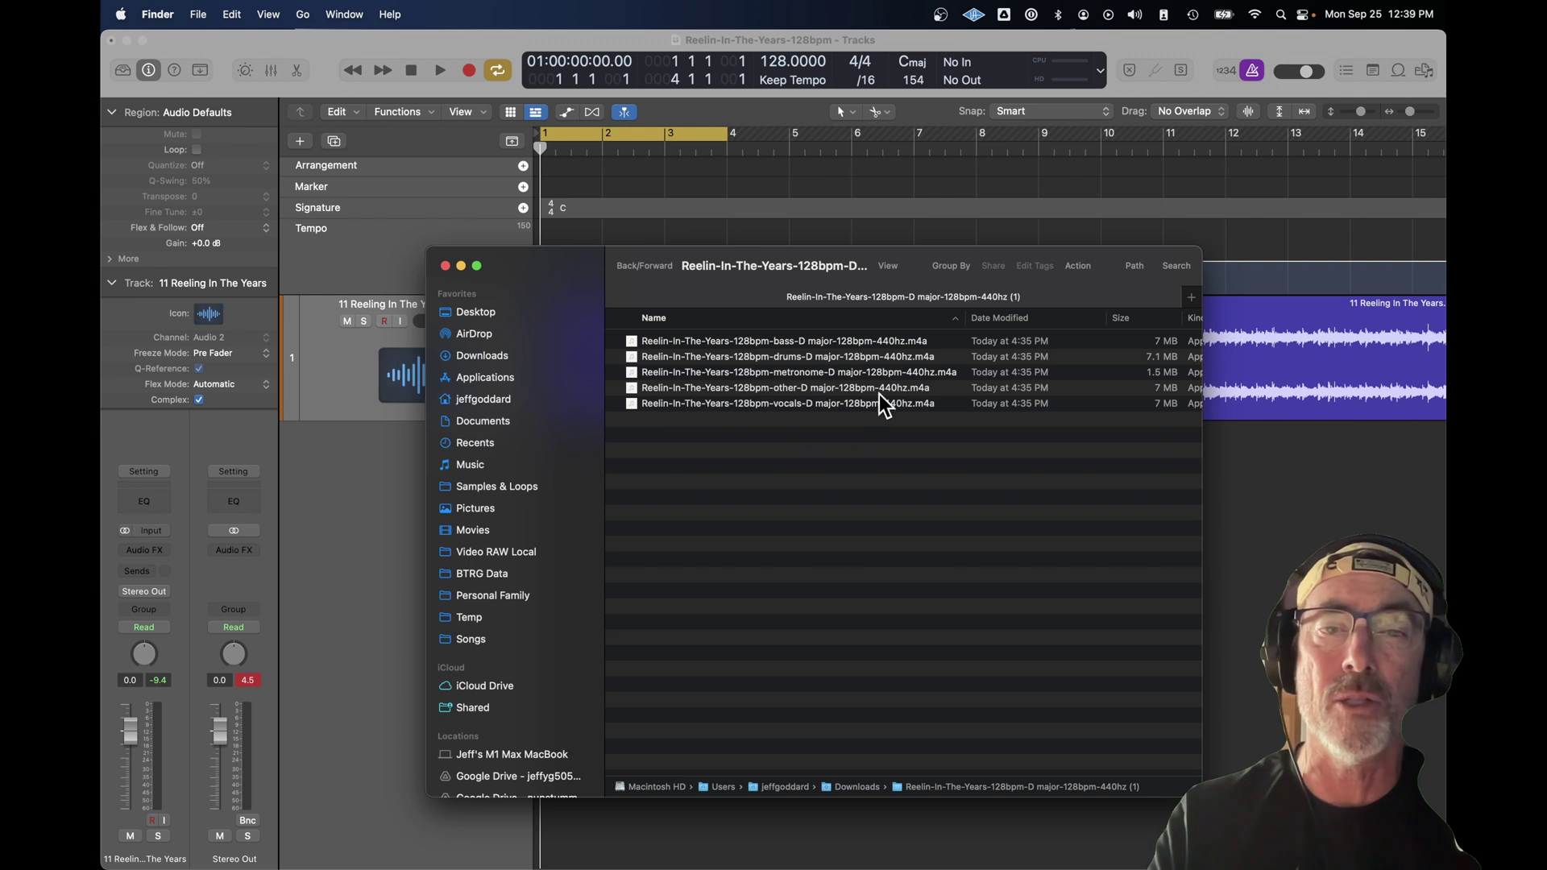
click(785, 343)
drag(582, 295, 878, 353)
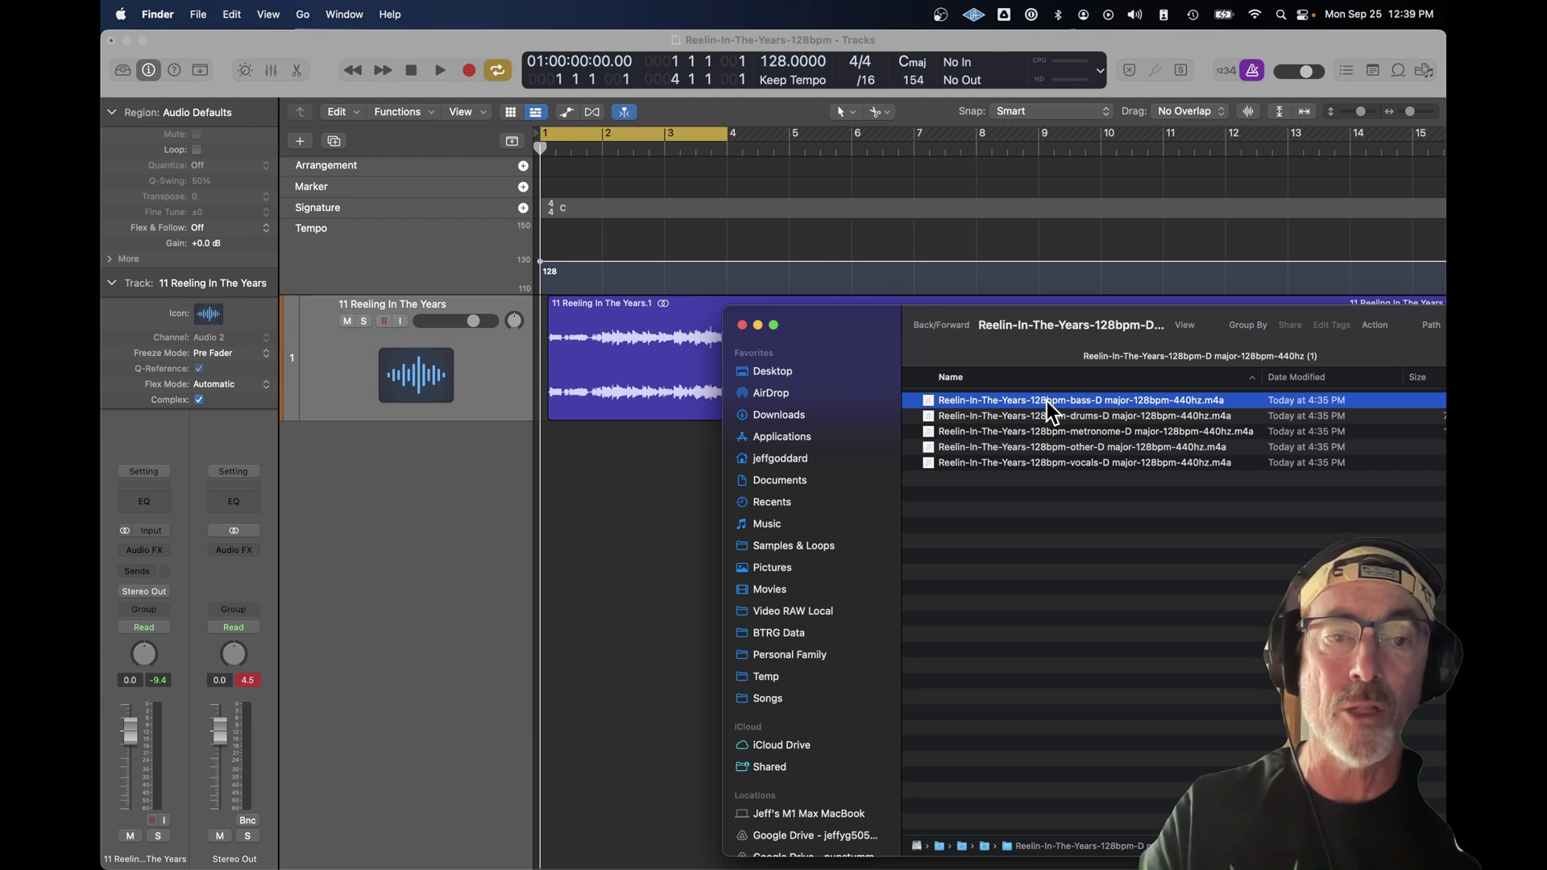
drag(1046, 411, 556, 573)
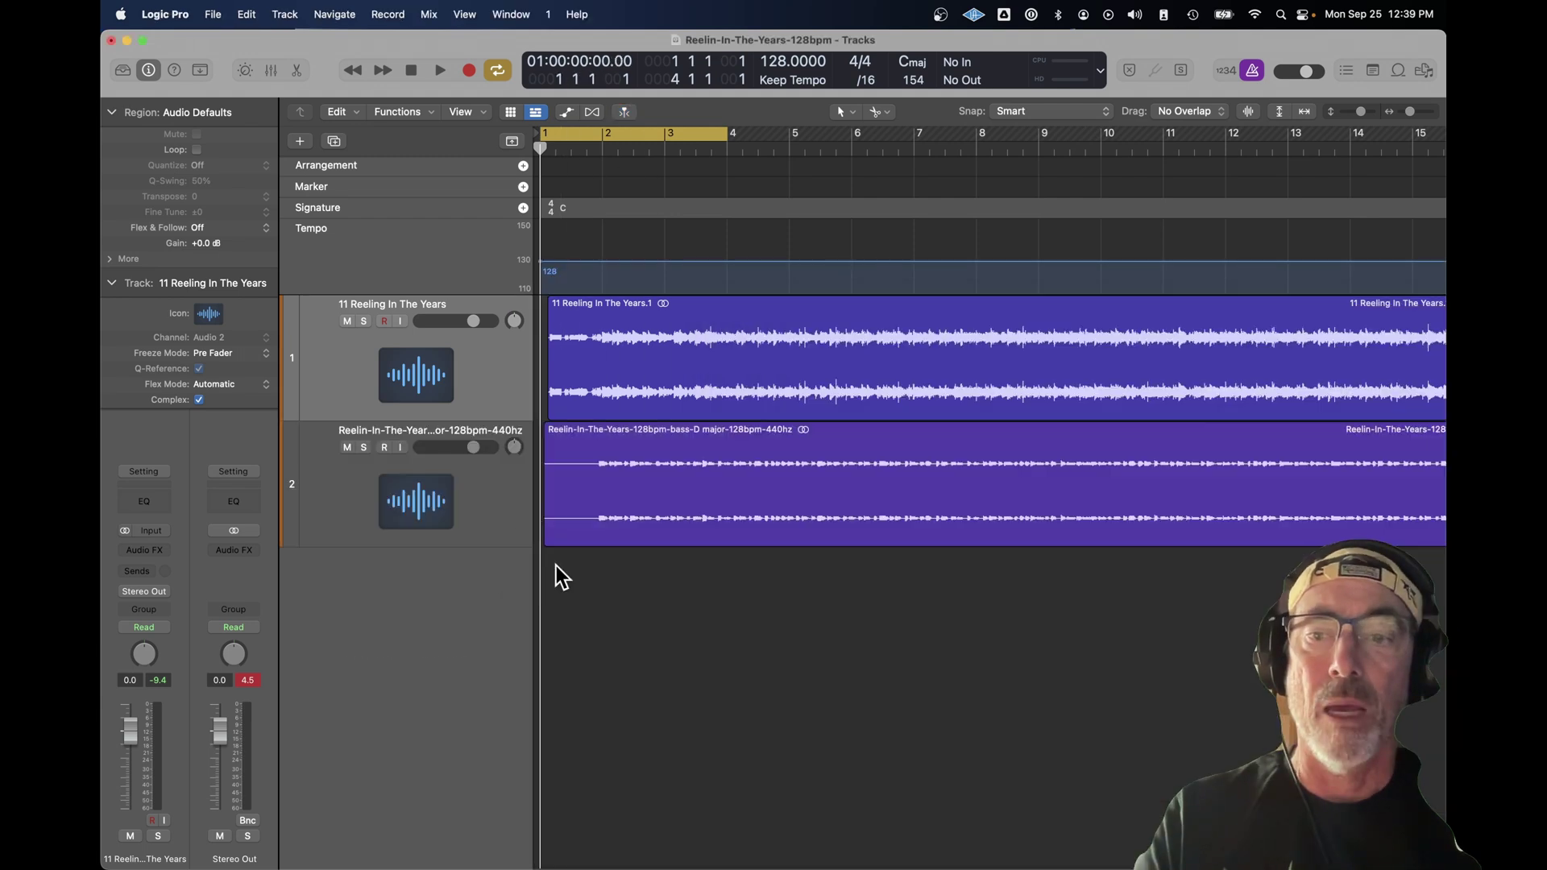
Step: Solo and play the bass stem track, turning the metronome click off
click(364, 448)
key(space)
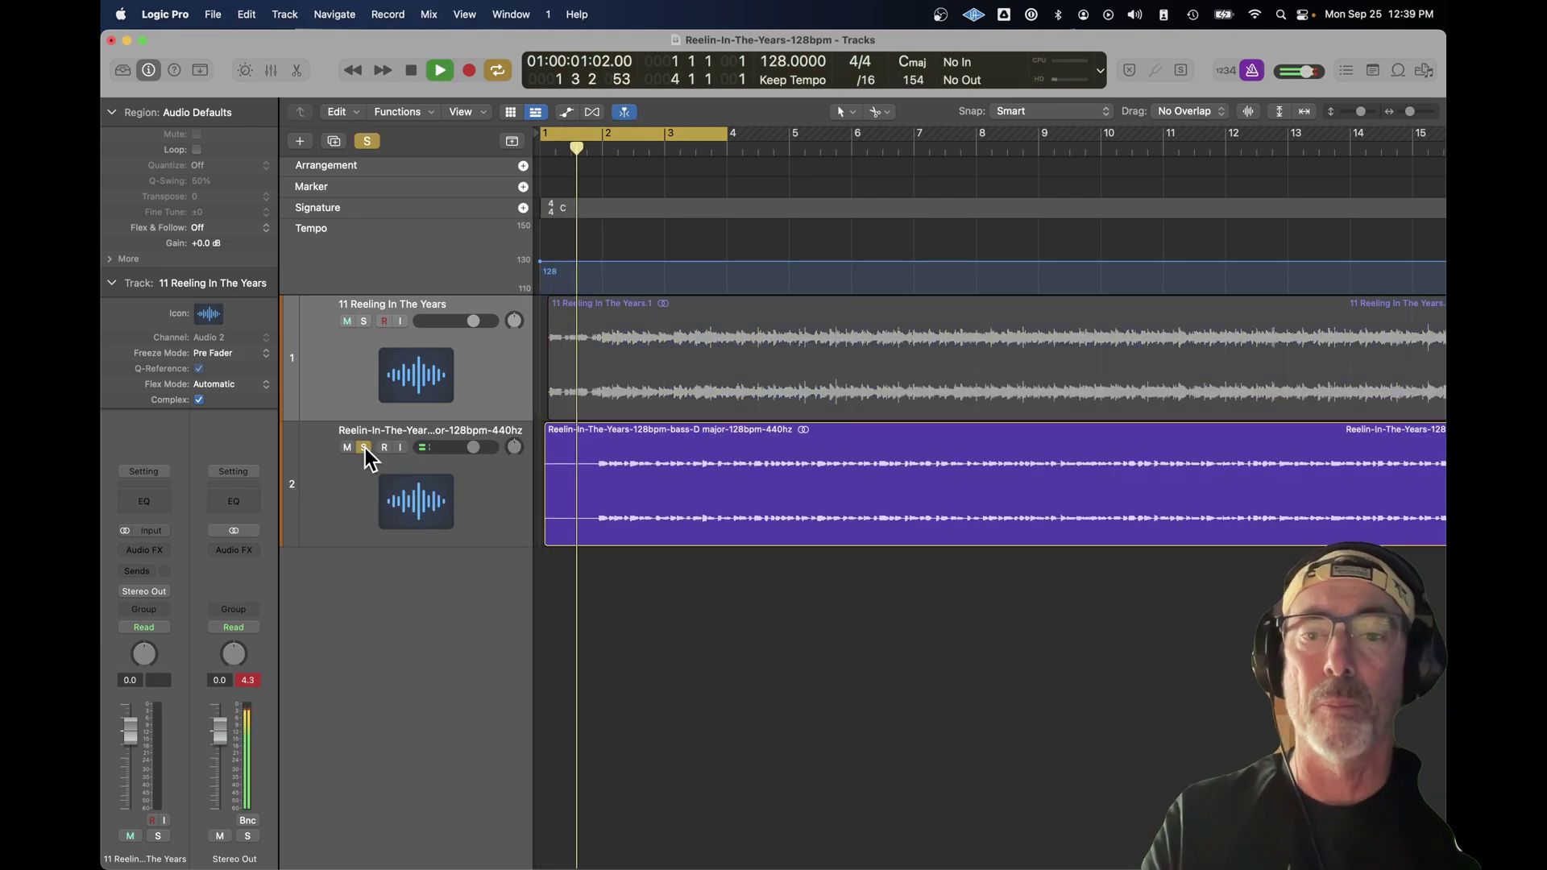
click(1252, 72)
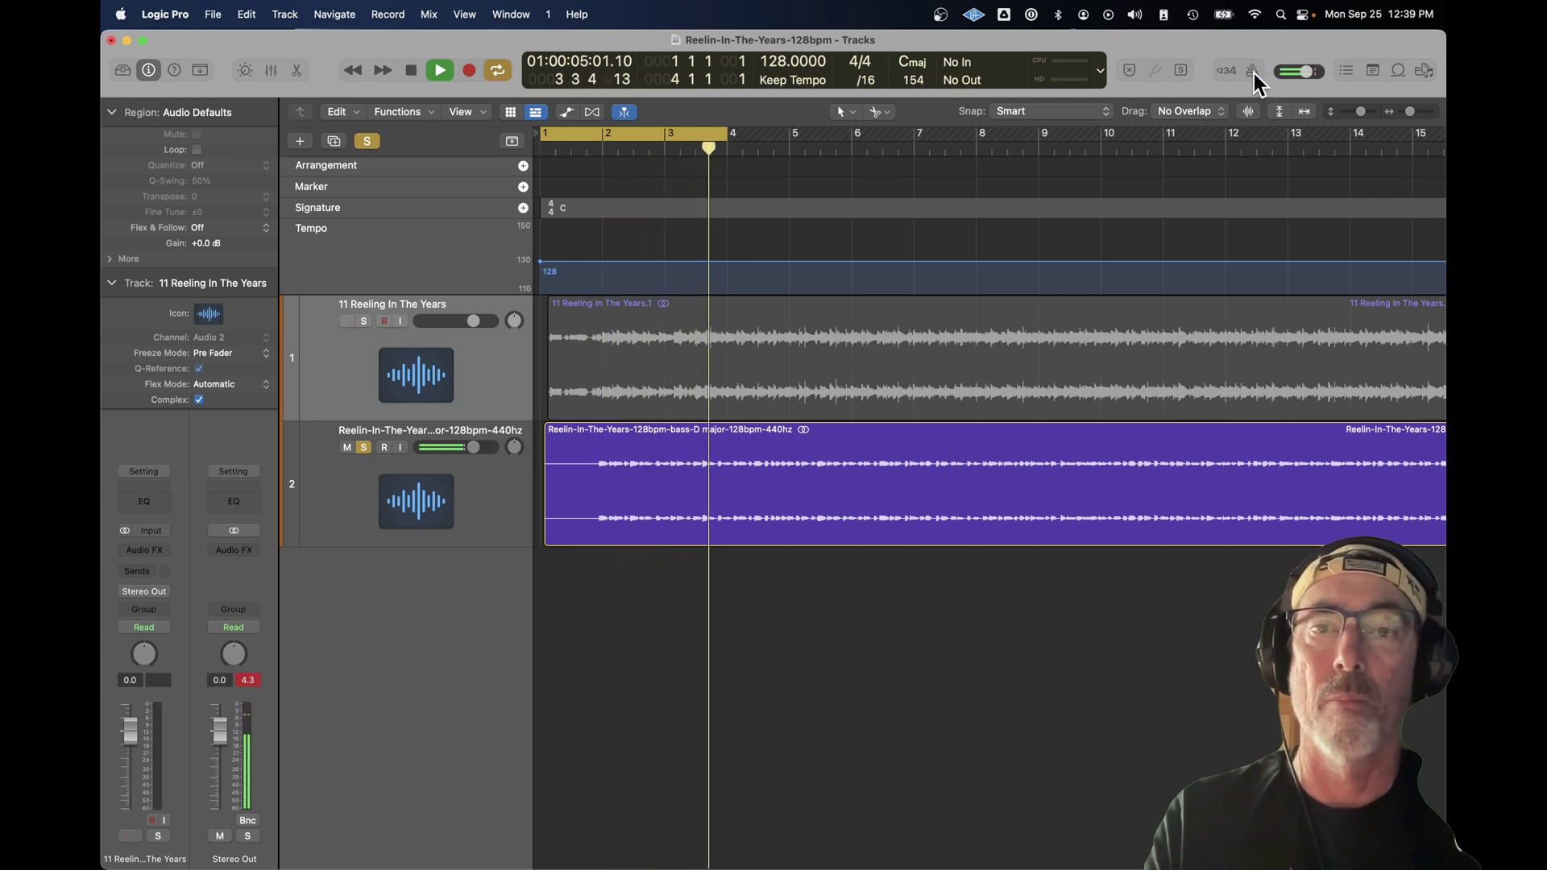
key(space)
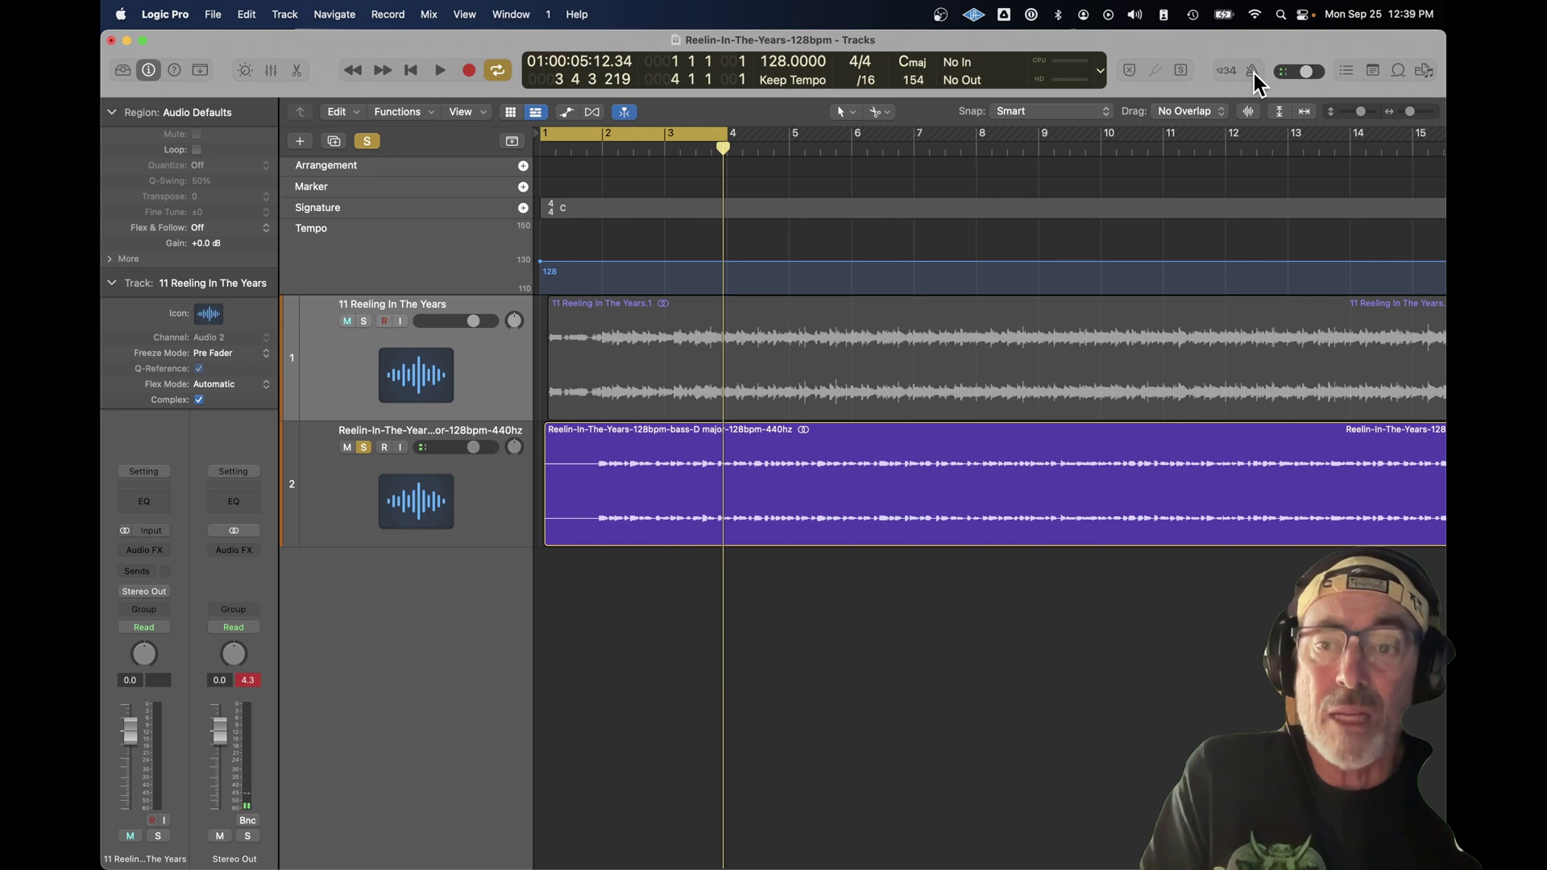
Step: Clear all solos, play both tracks together, and select the bass stem region
click(346, 321)
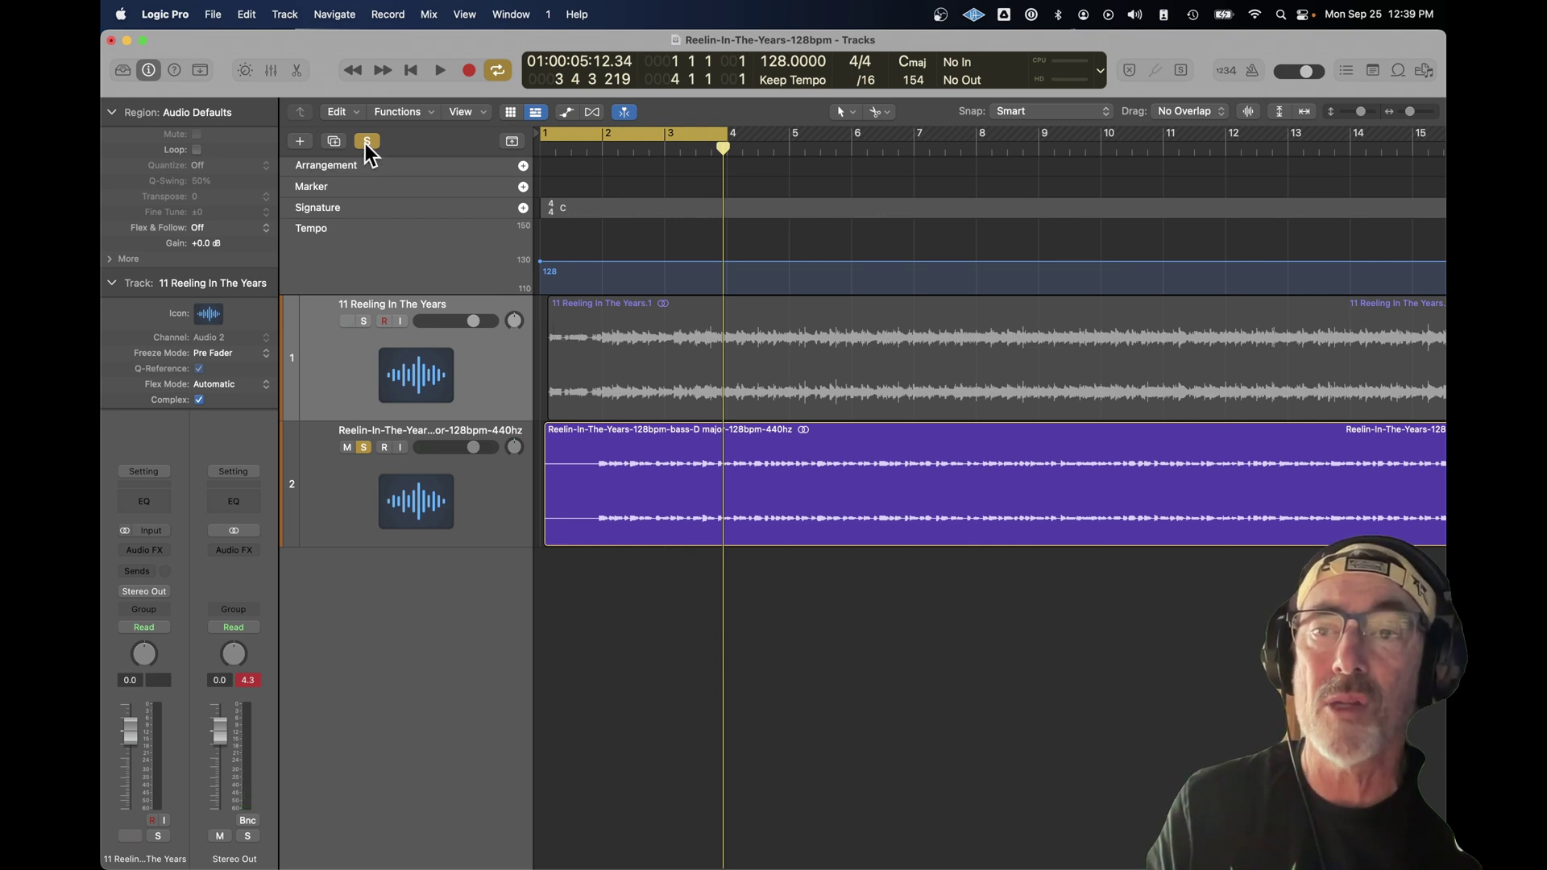
click(367, 142)
key(space)
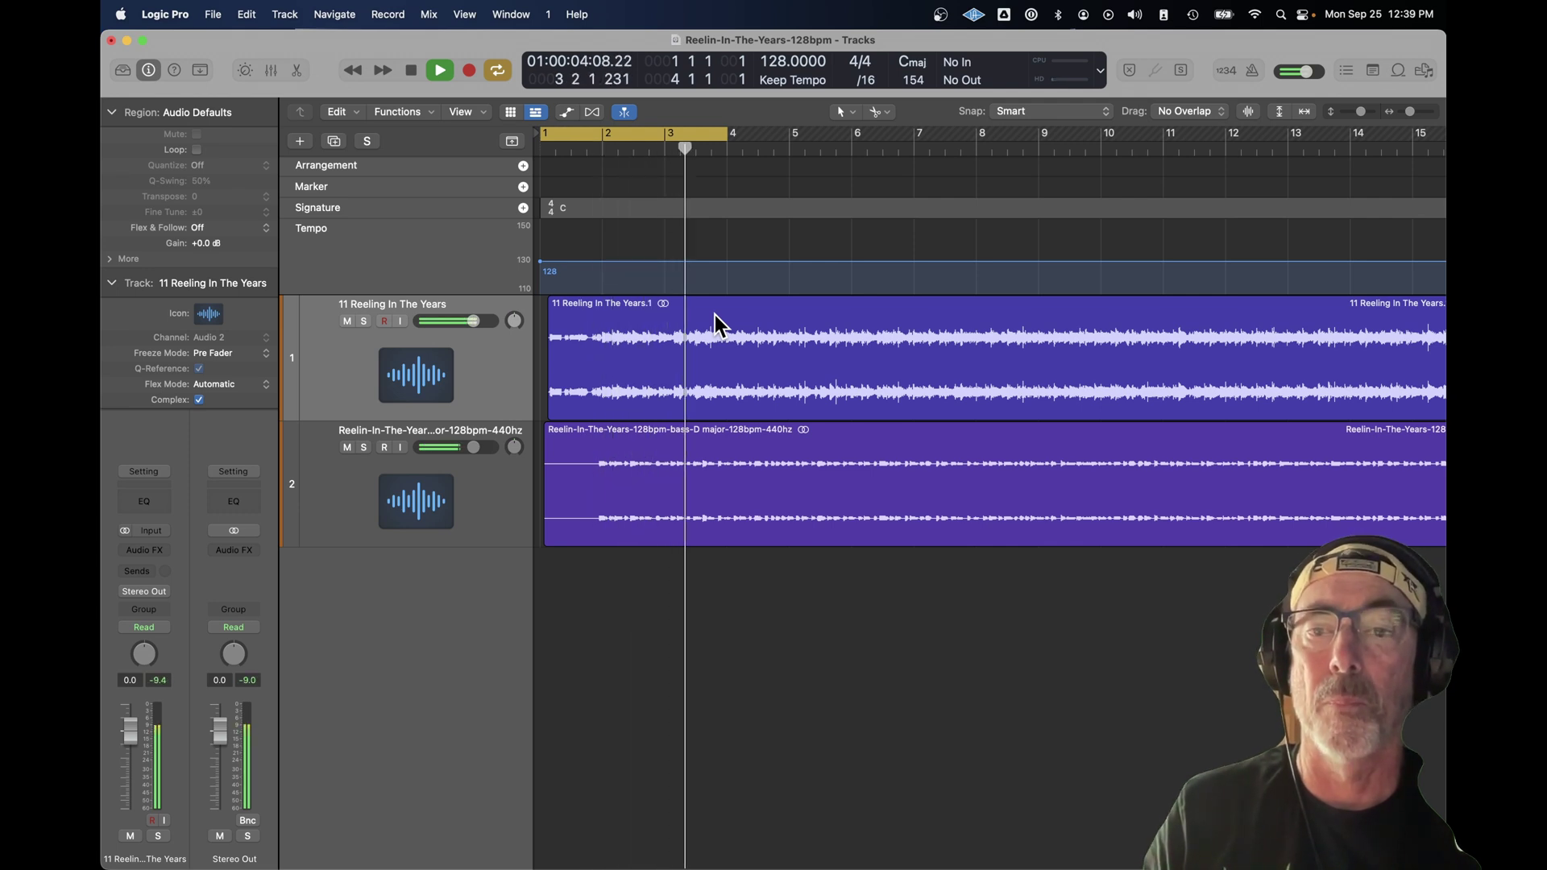
key(space)
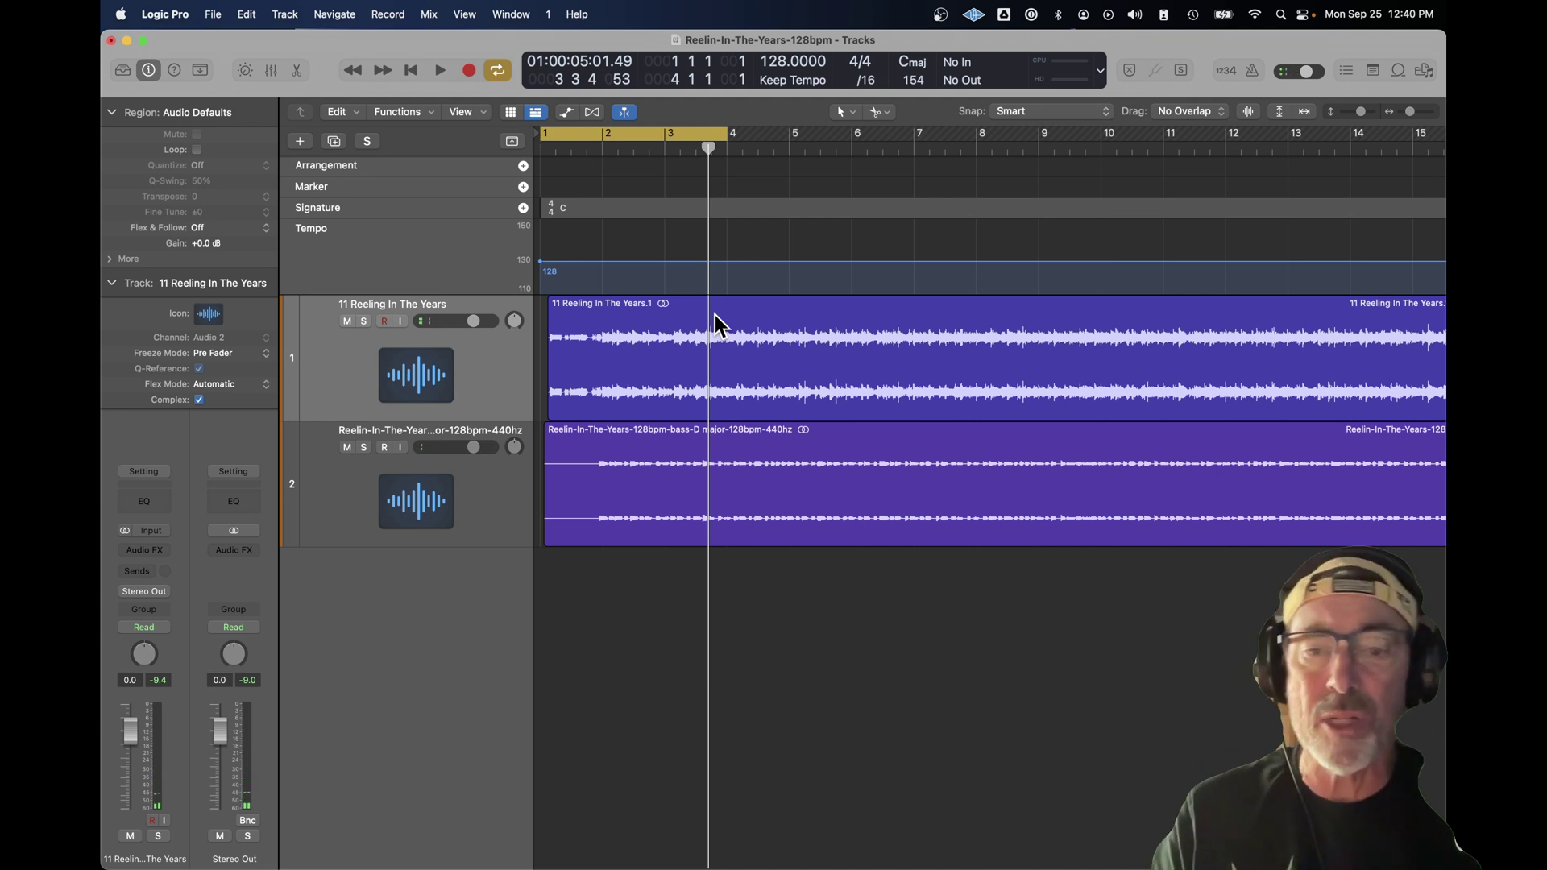
click(855, 443)
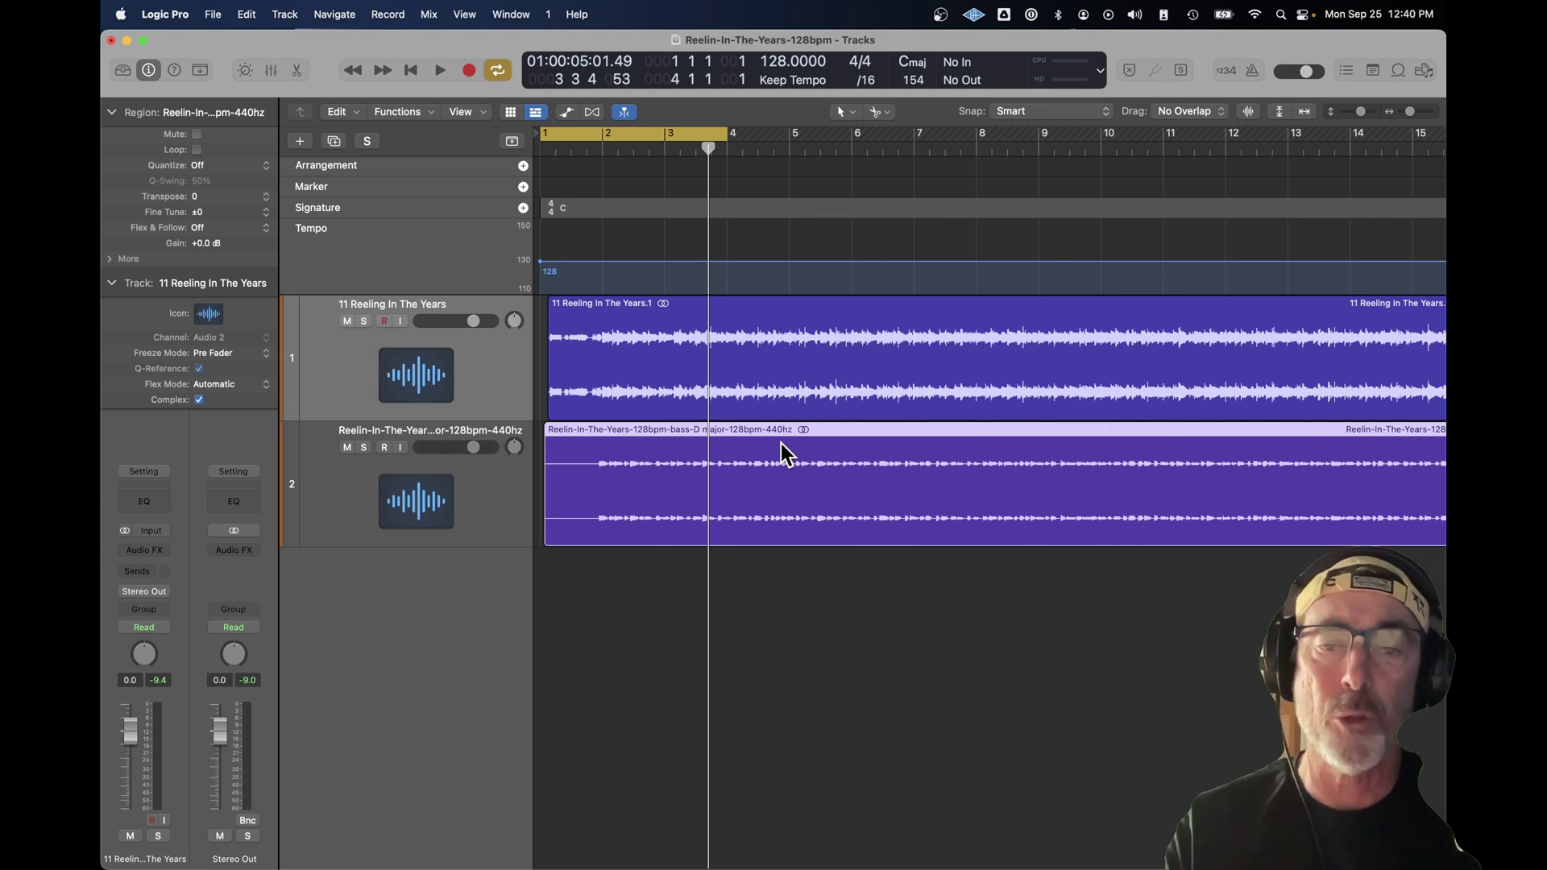
Step: Import the 'other' stem as a track below the bass stem, then solo and play it
key(super+Tab)
click(1045, 447)
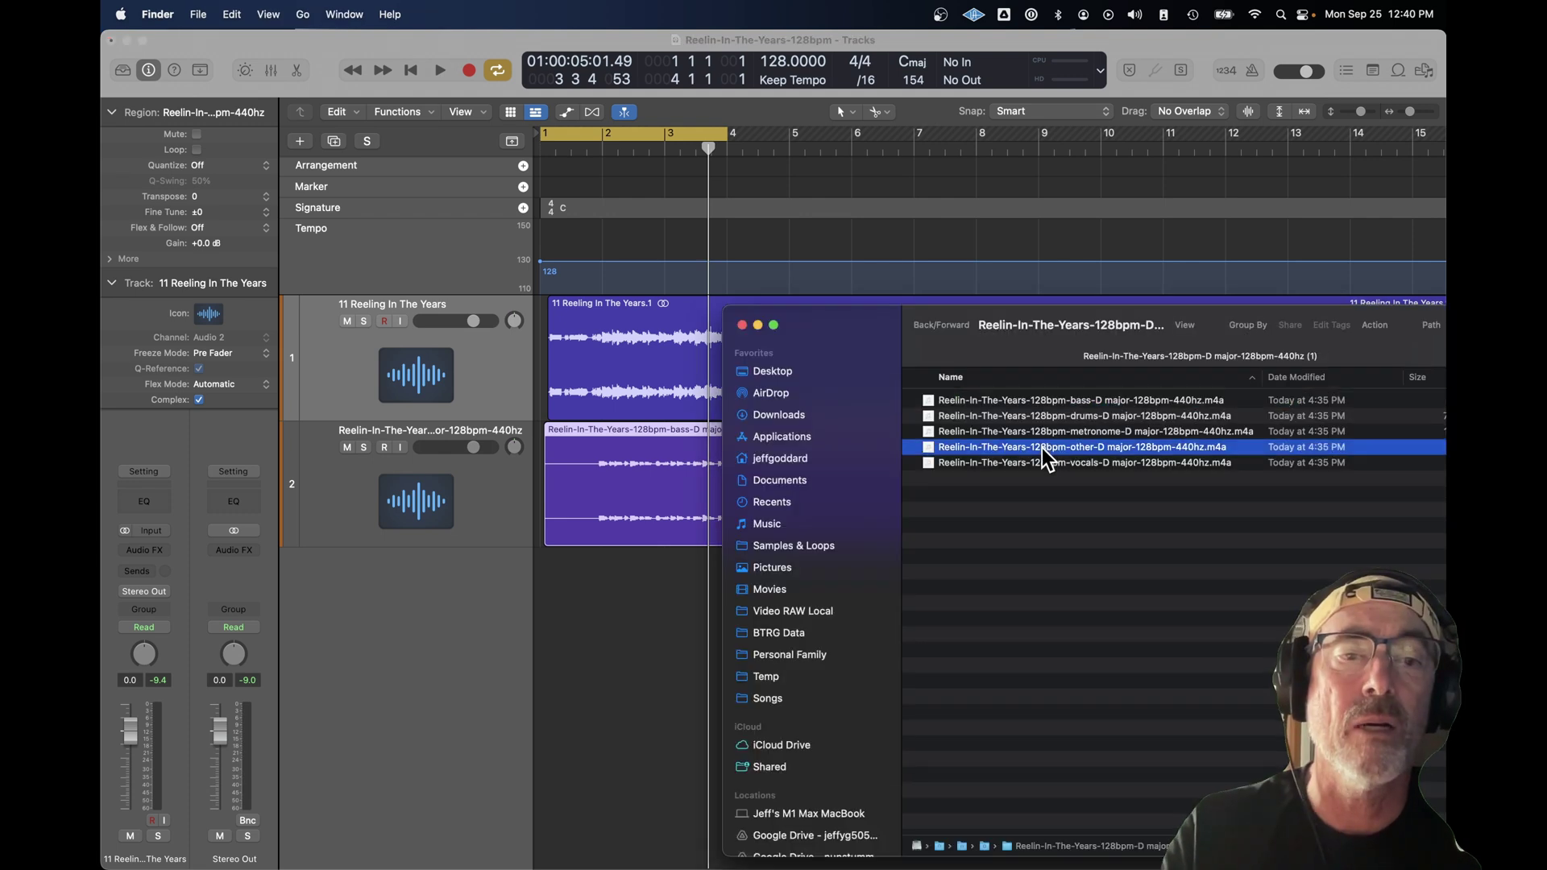
drag(1063, 457, 542, 618)
key(space)
click(363, 573)
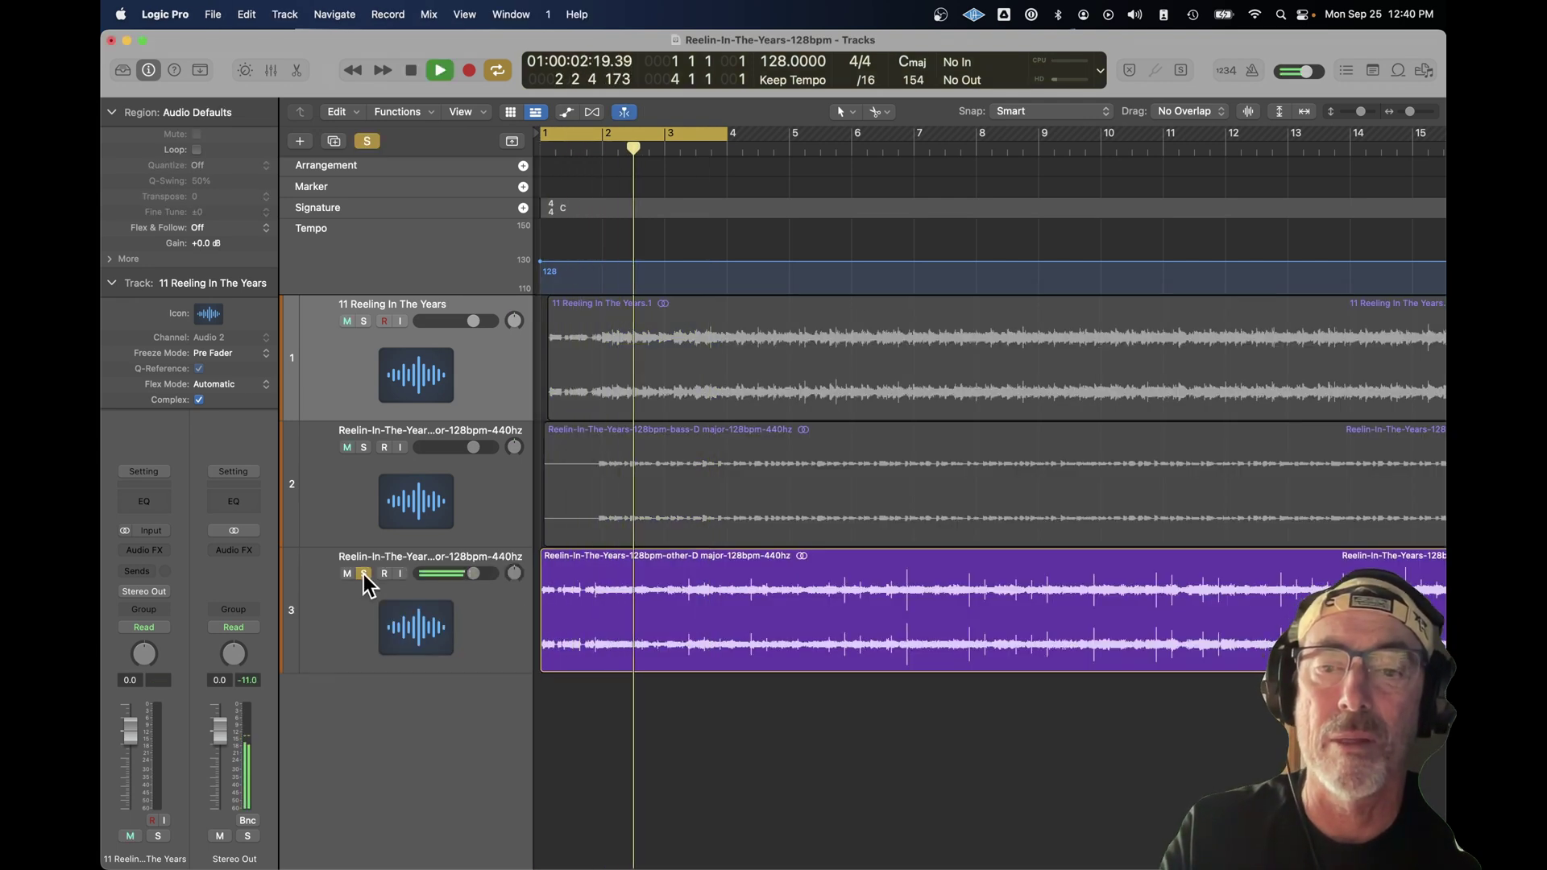
key(space)
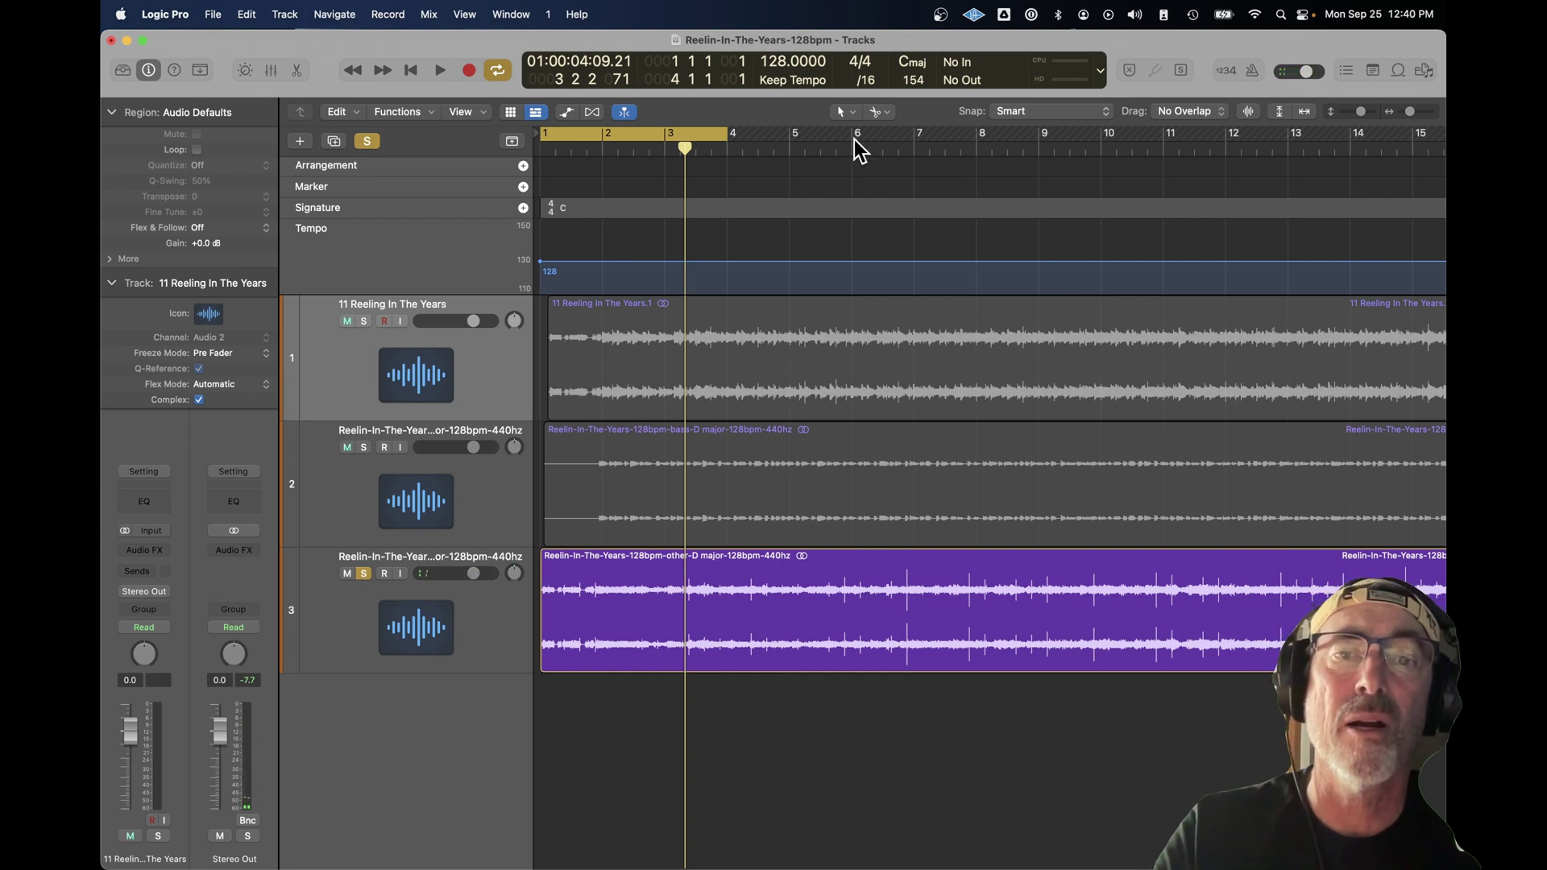
Step: Set a cycle range over bars 6 through 11 and play the cycle
drag(856, 141, 1220, 142)
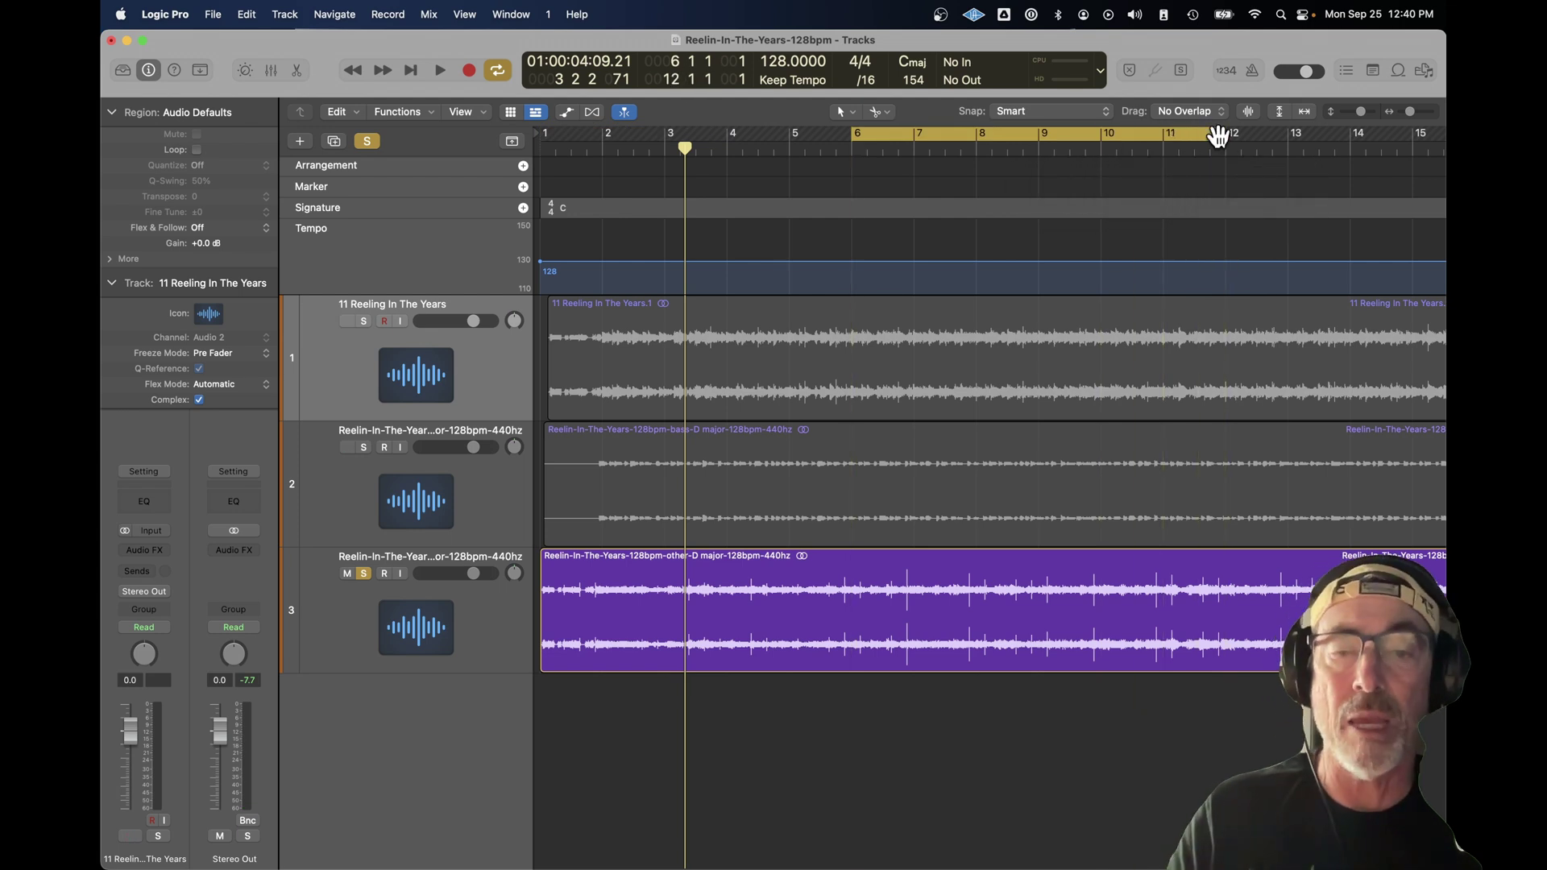
key(space)
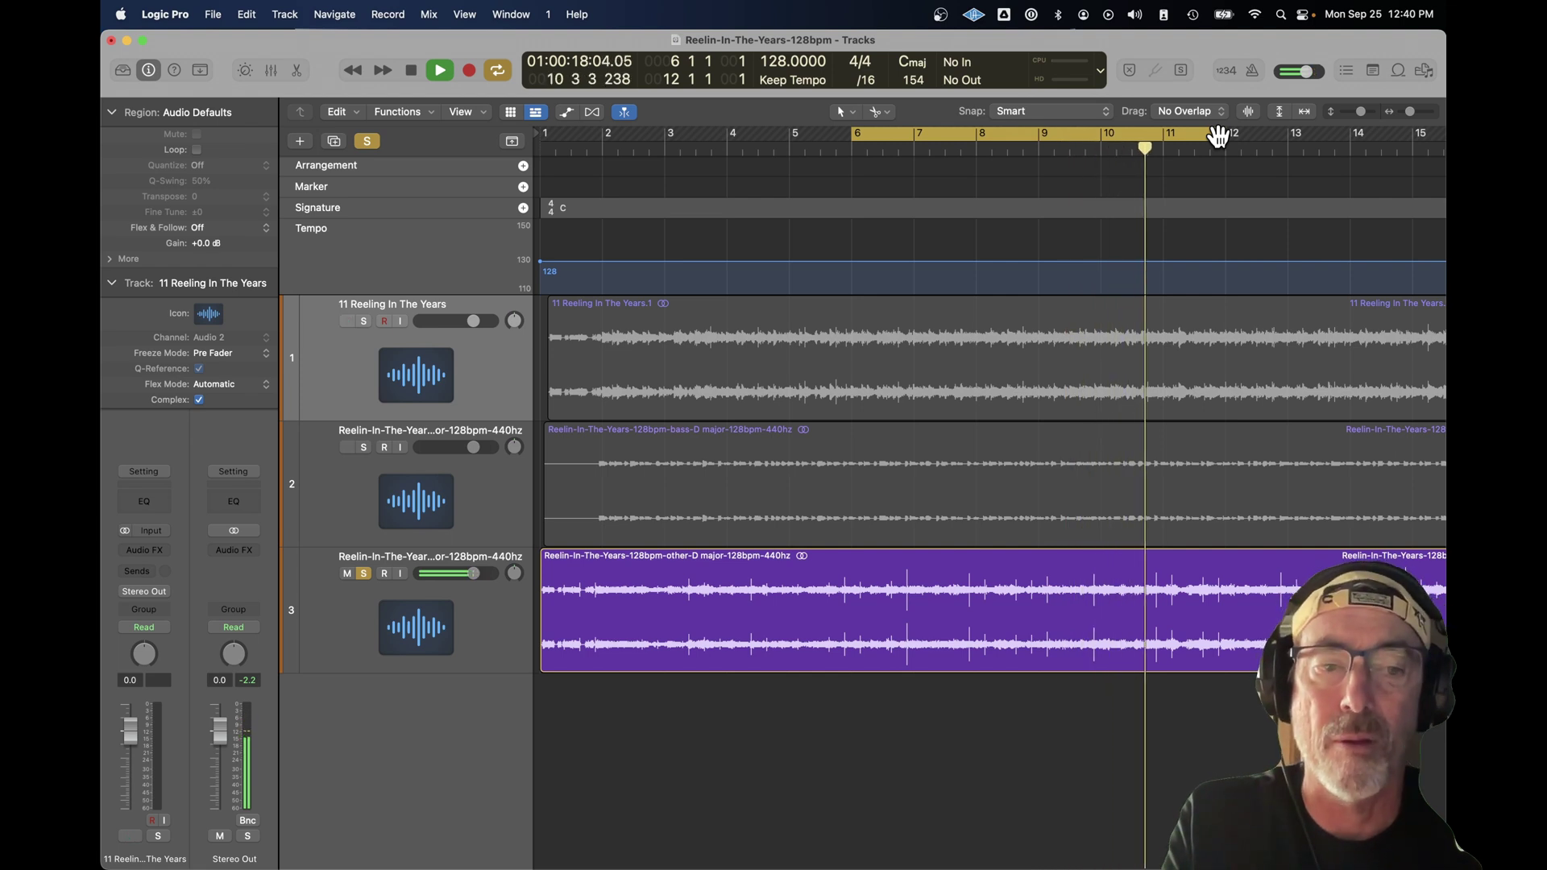
key(space)
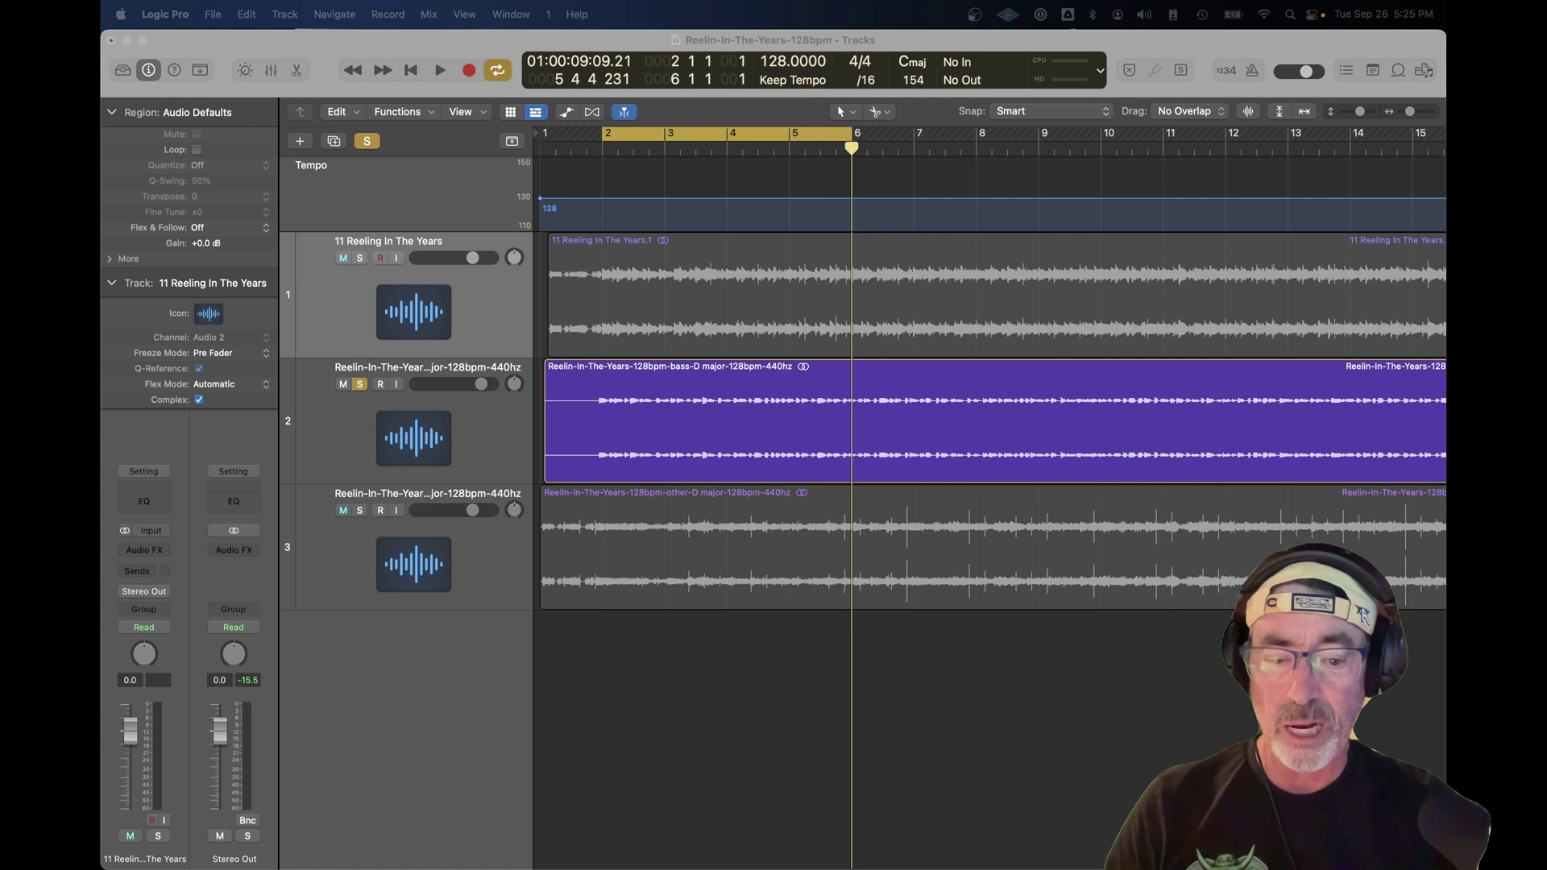
key(space)
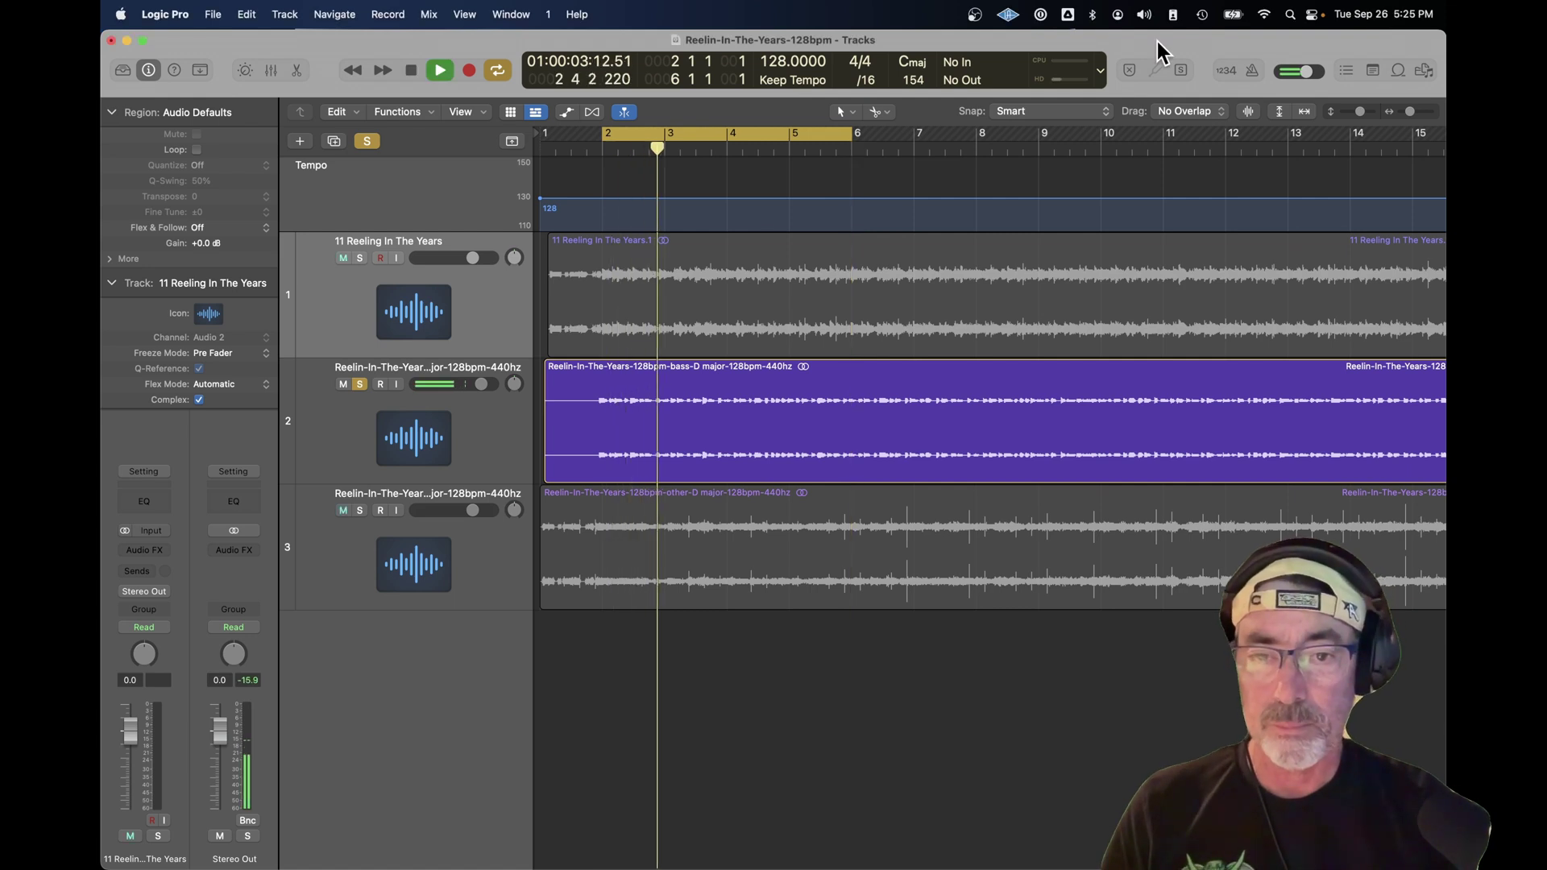
Step: Open the bass region in the audio editor and enable flex editing on the bass track
key(space)
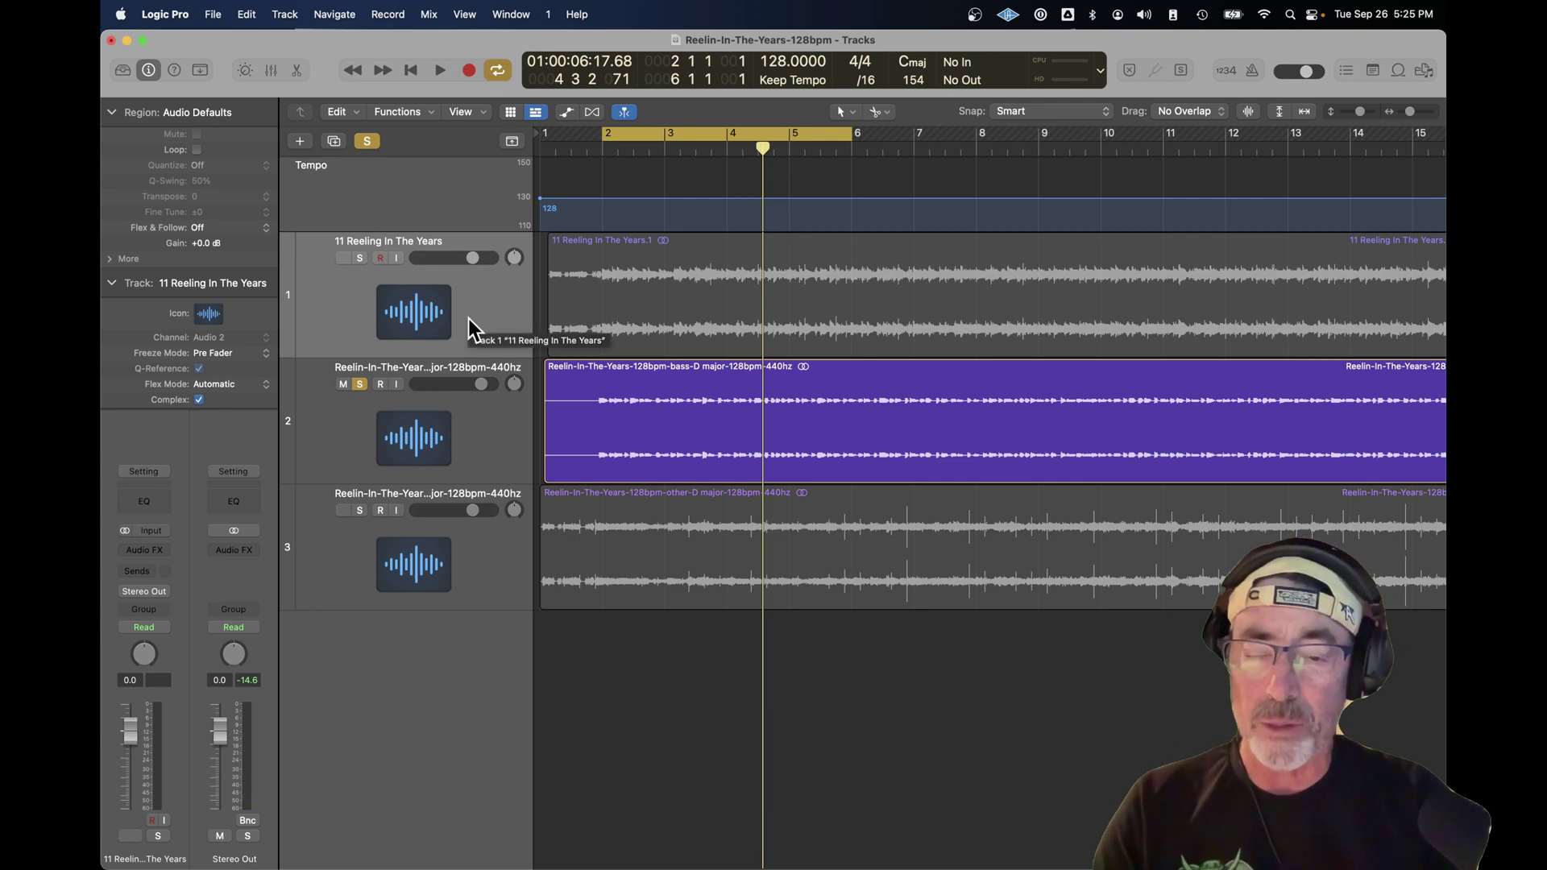
double_click(816, 380)
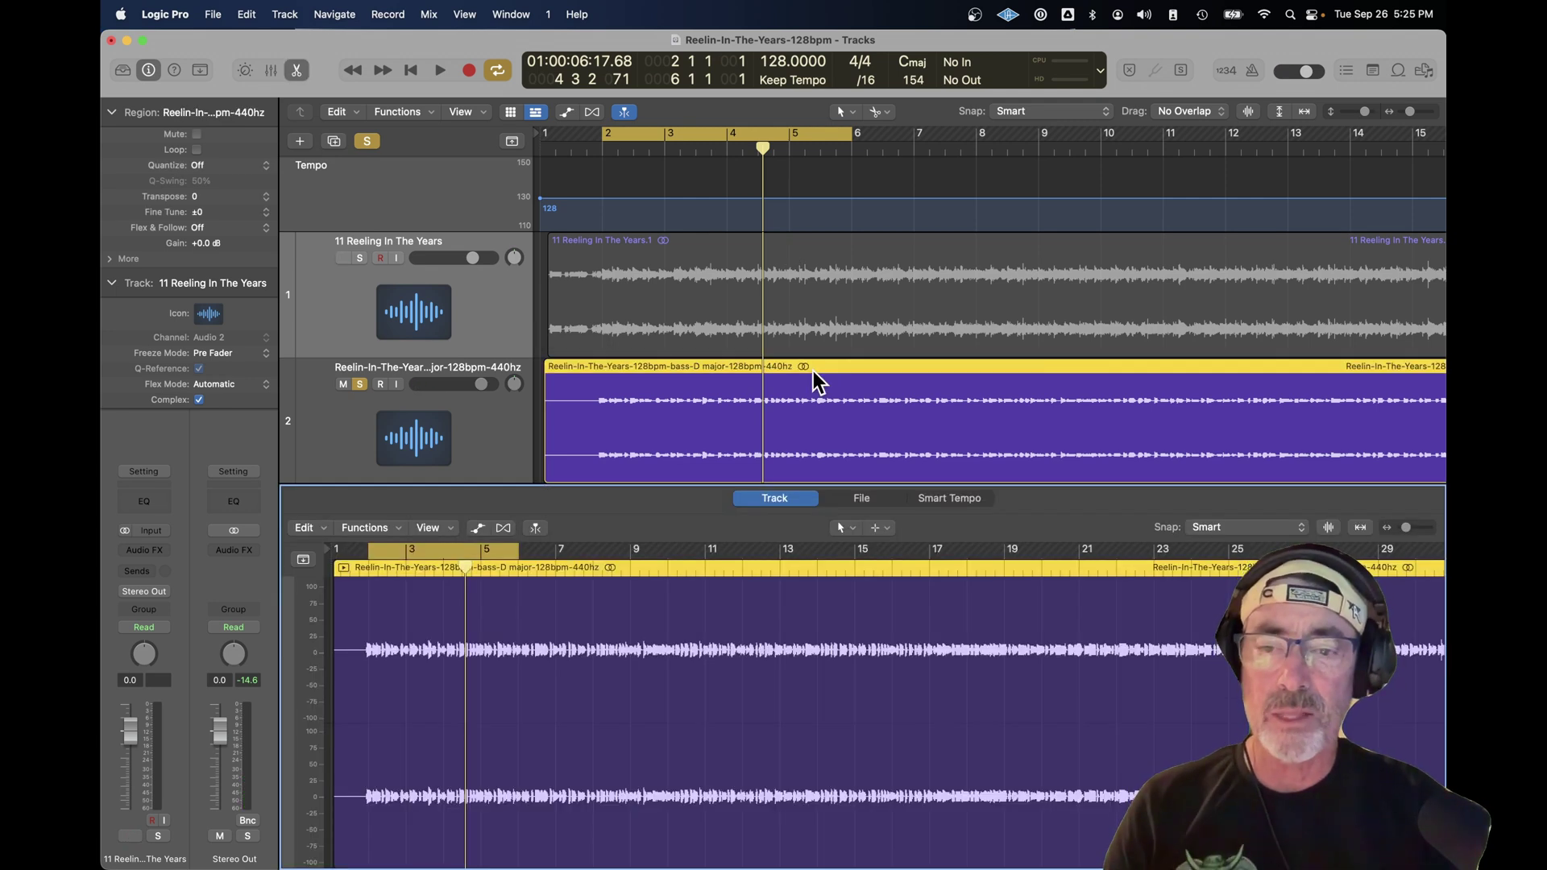
click(568, 113)
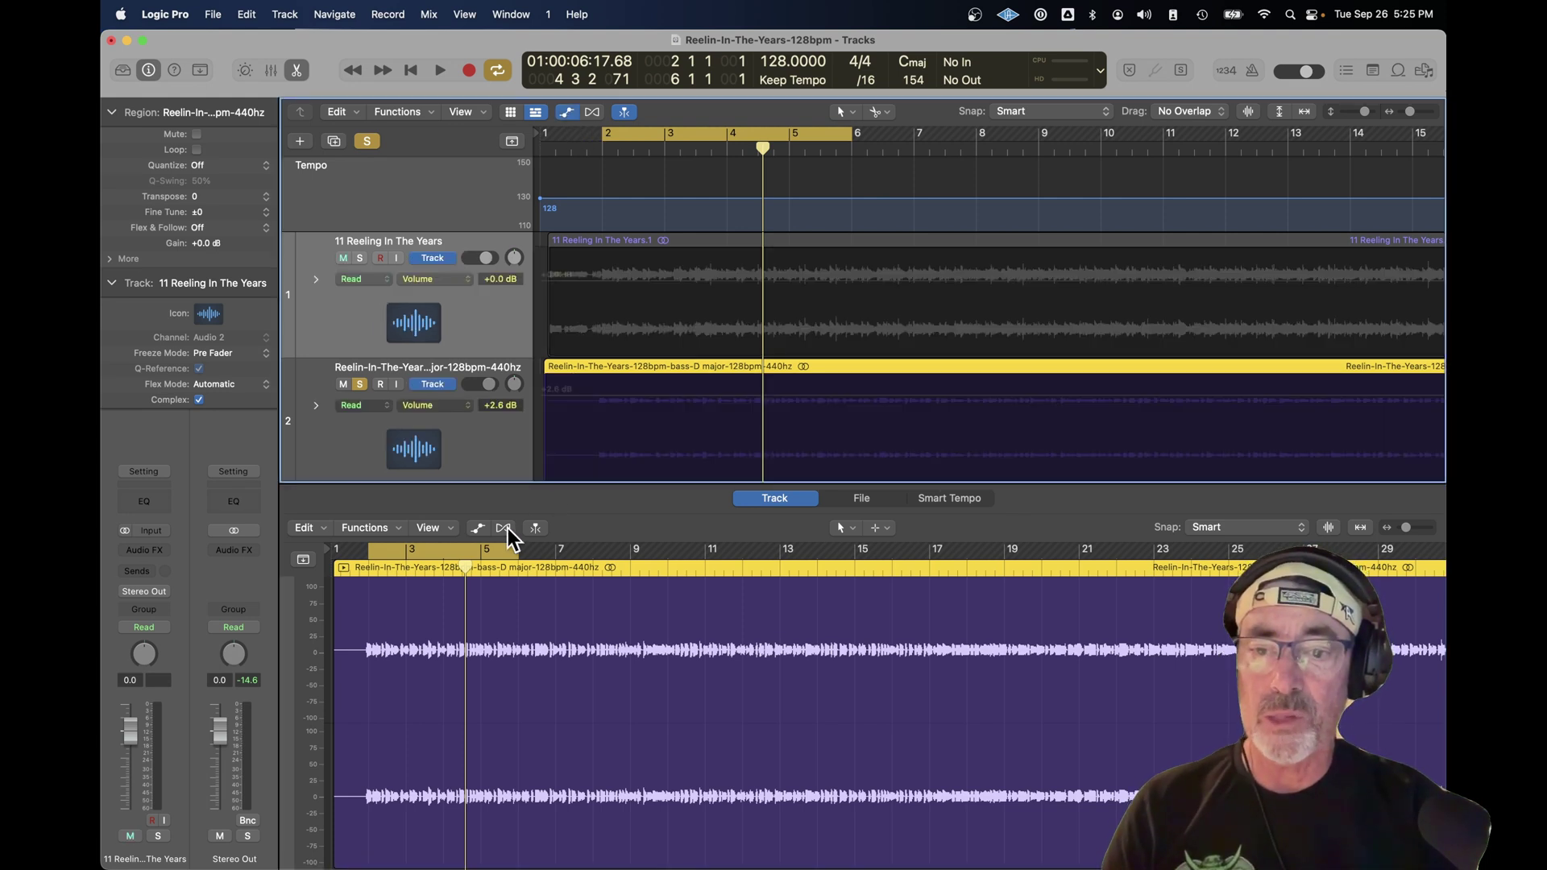
click(586, 520)
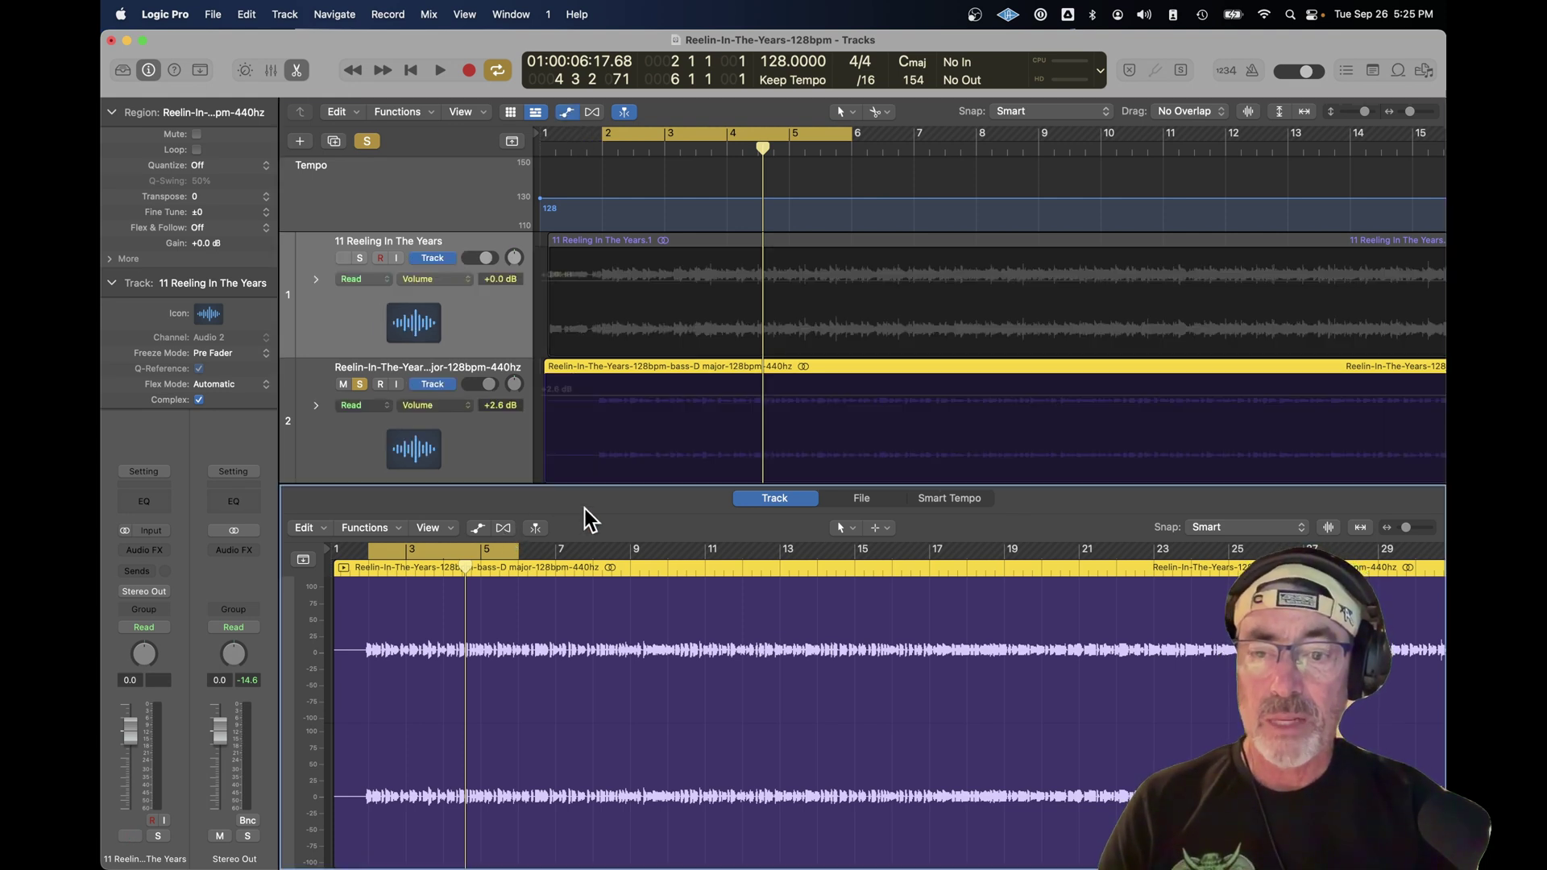
click(504, 528)
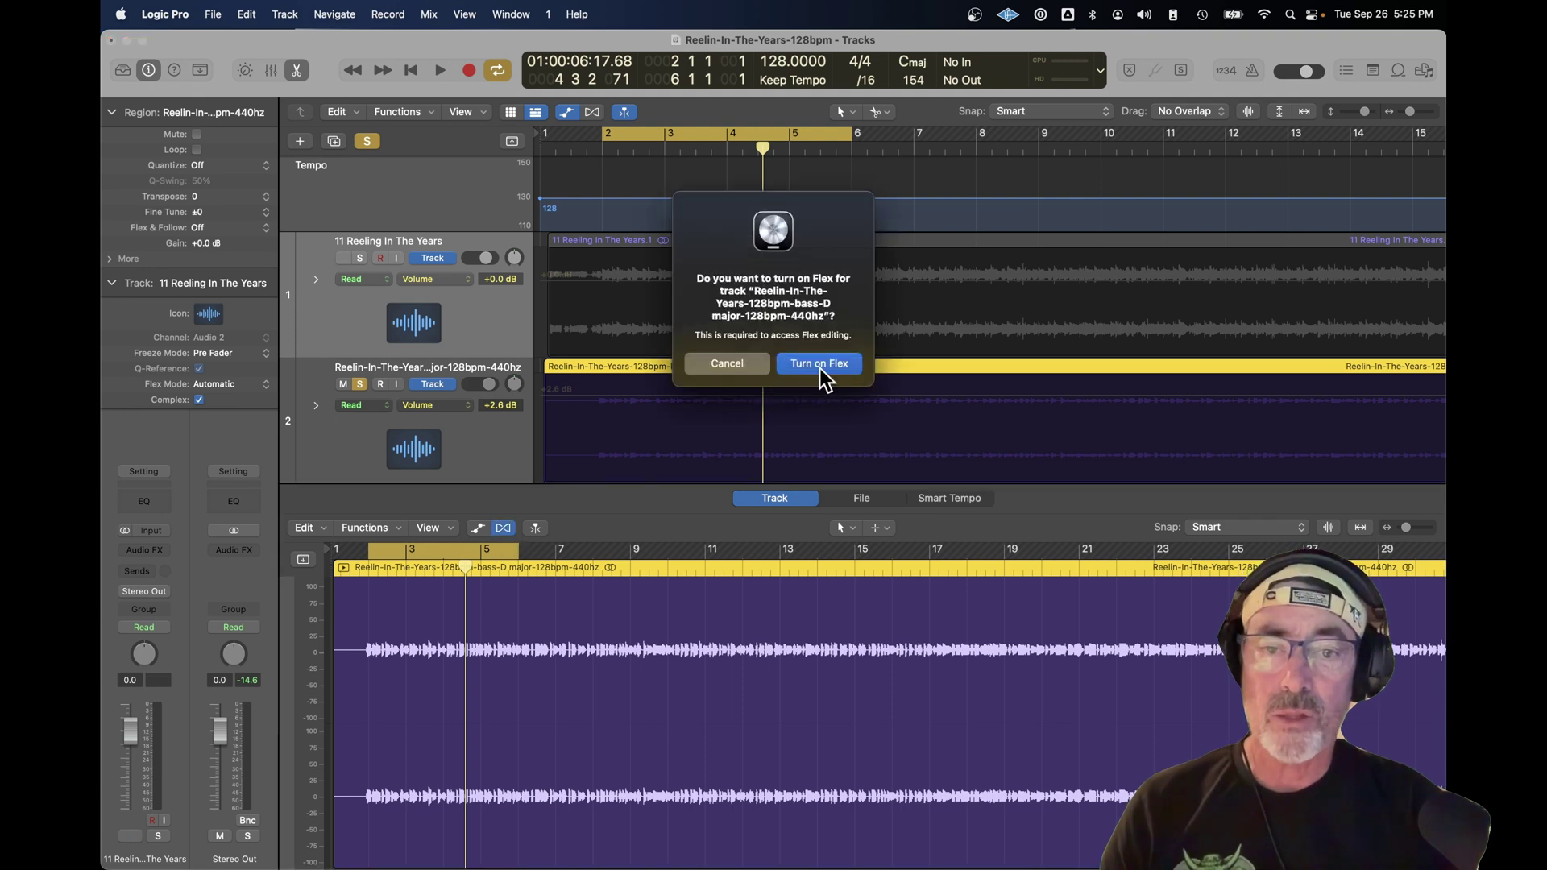
click(821, 366)
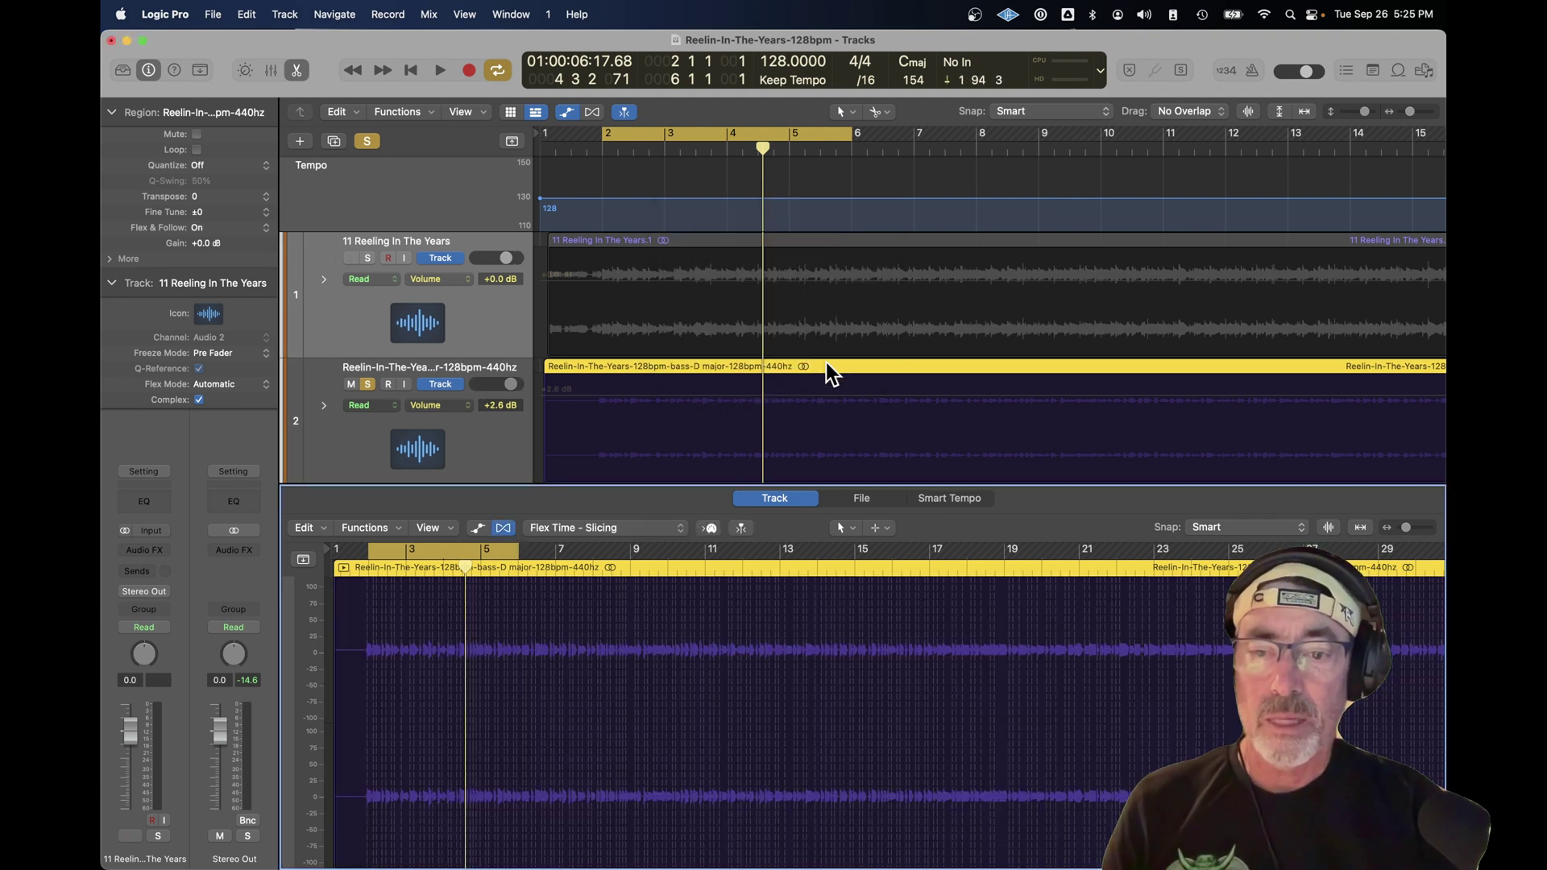
Step: Switch the bass to Flex Pitch mode and create a MIDI track from its pitch data
click(668, 528)
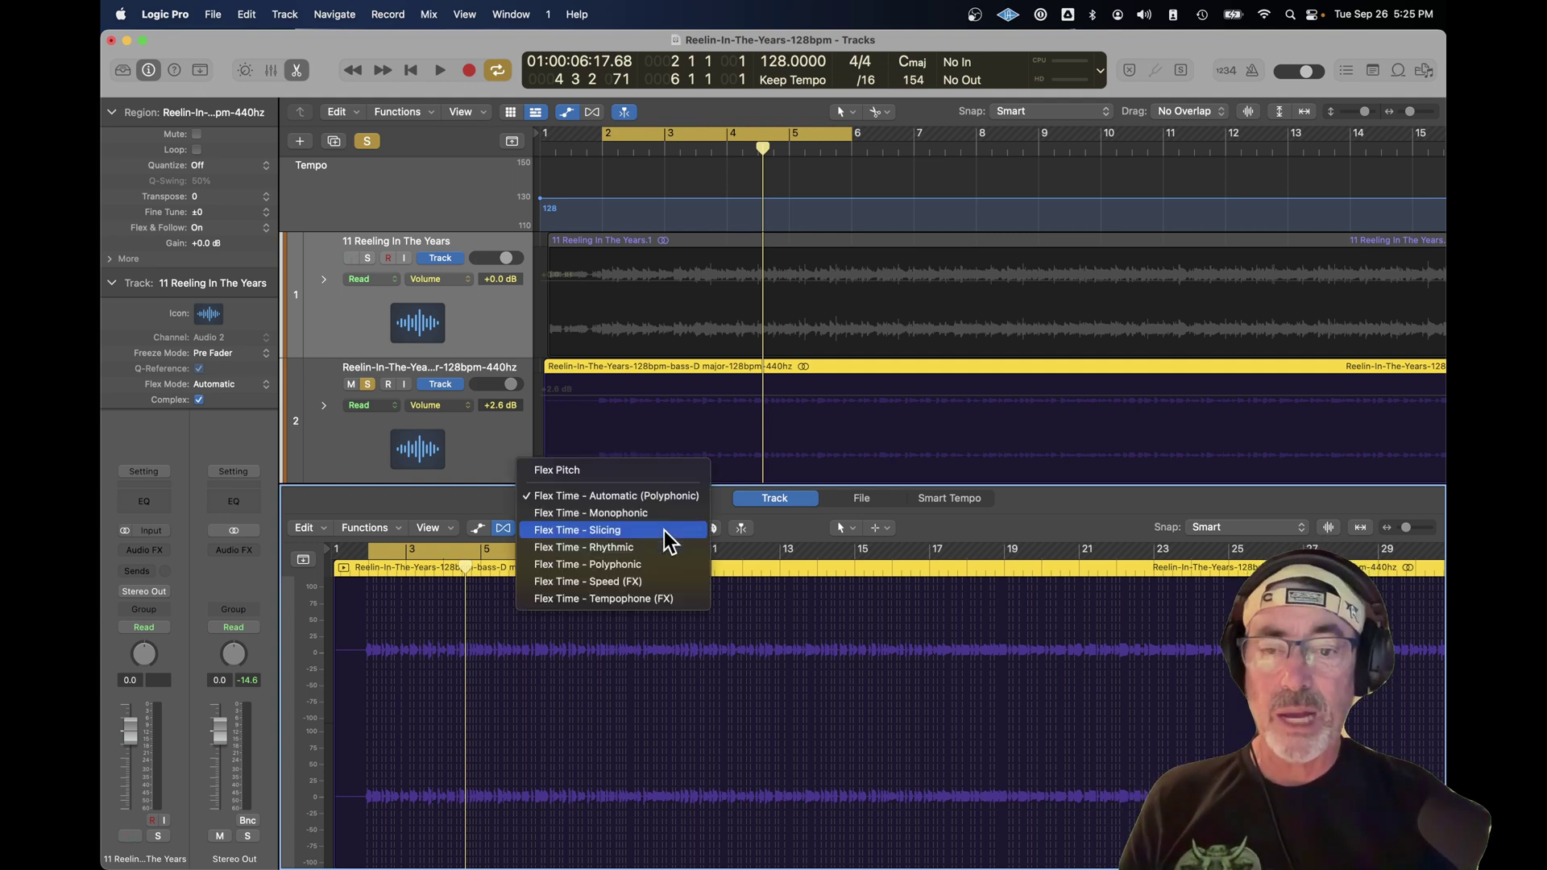
click(651, 475)
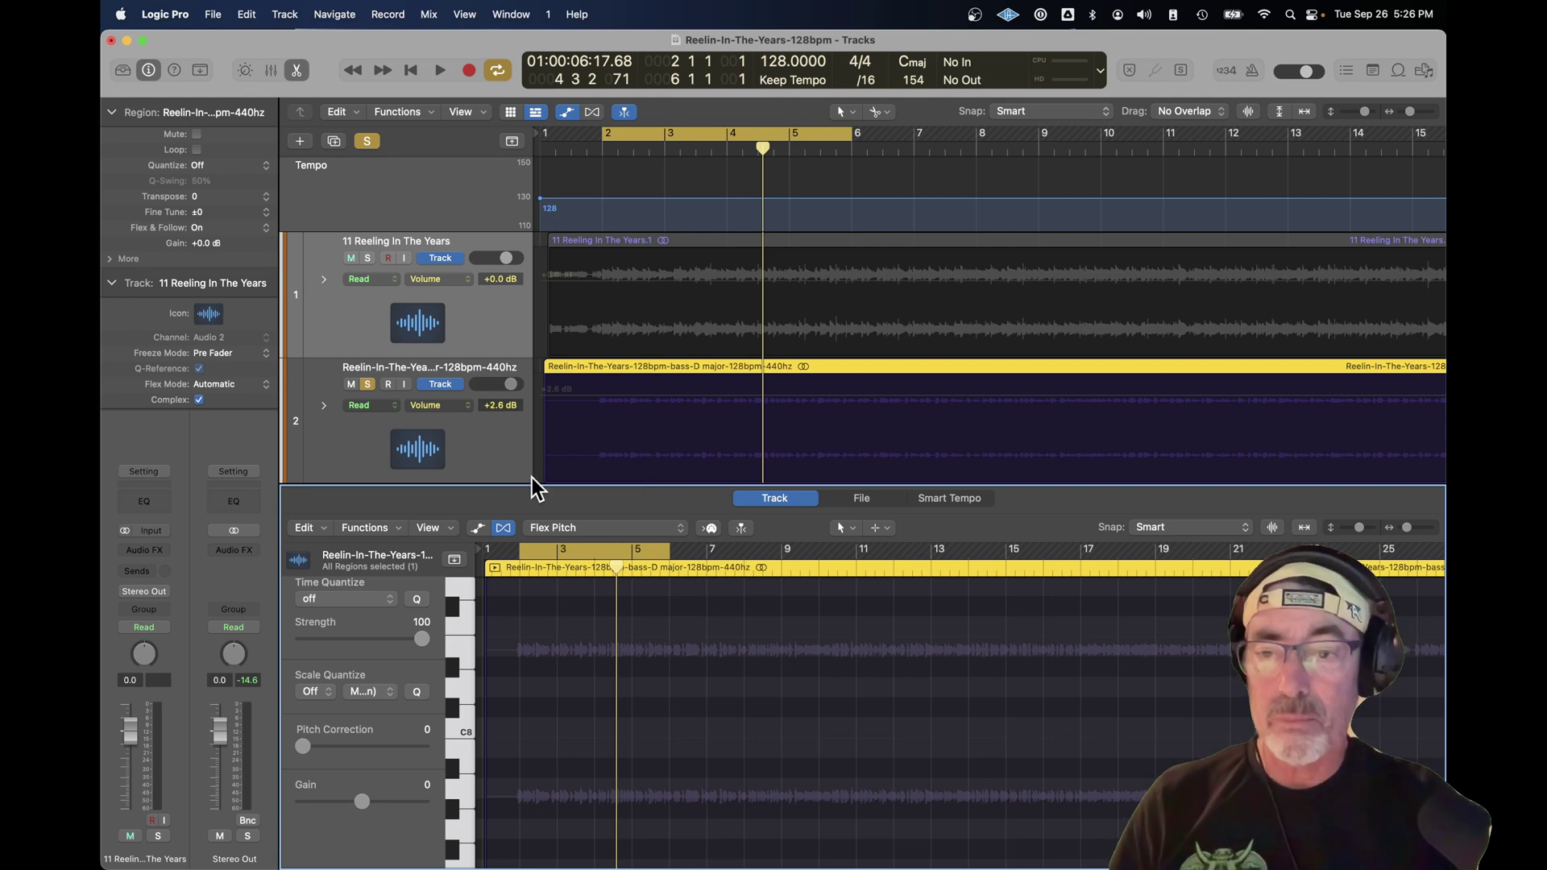
click(306, 528)
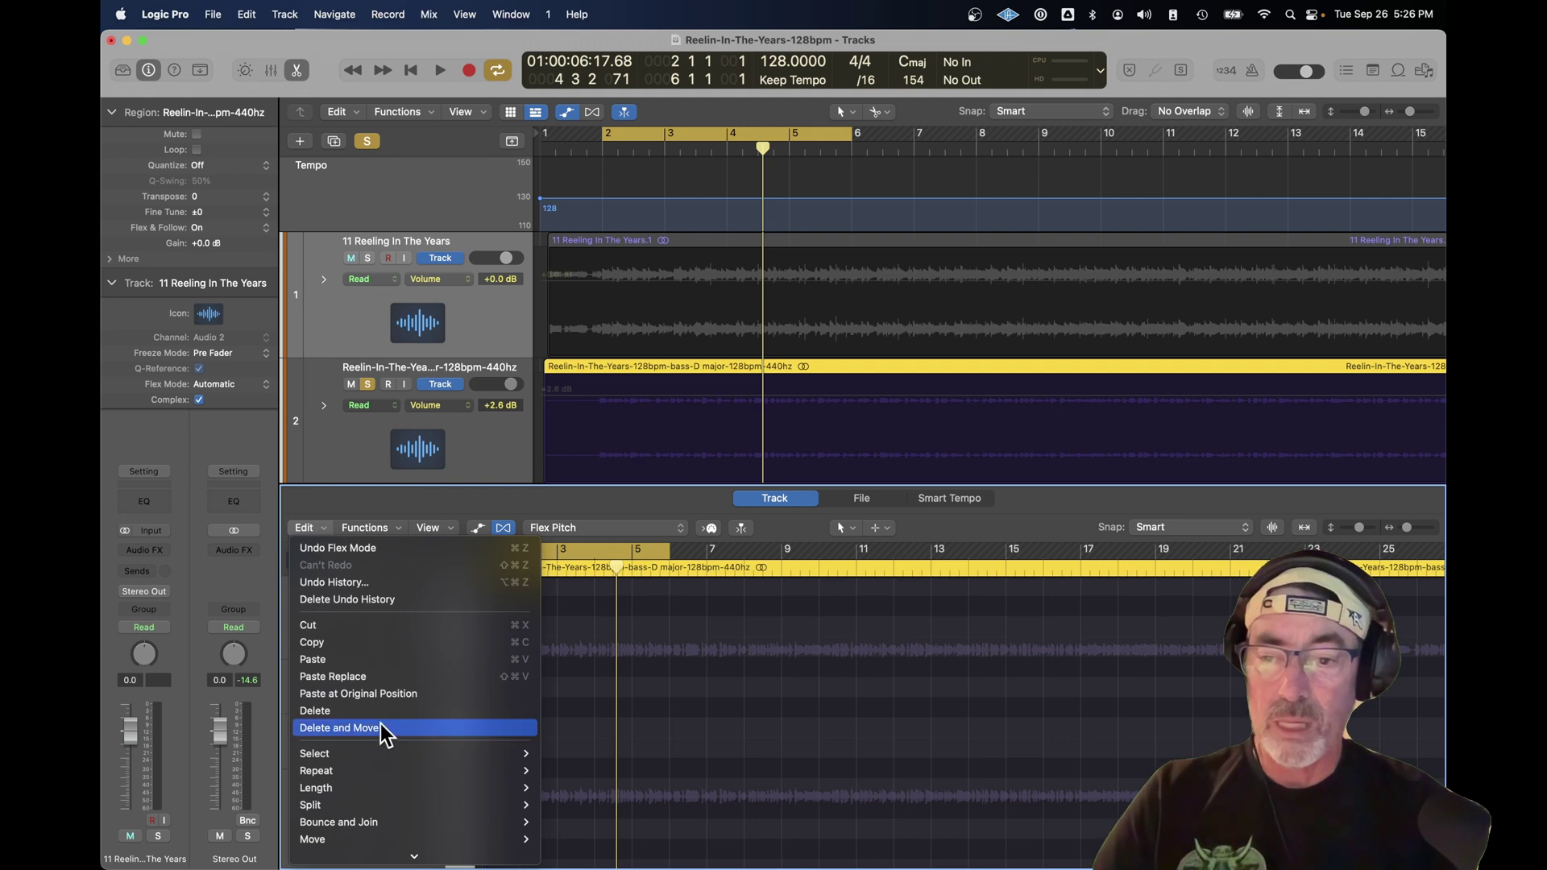
scroll(386, 804, down, 3)
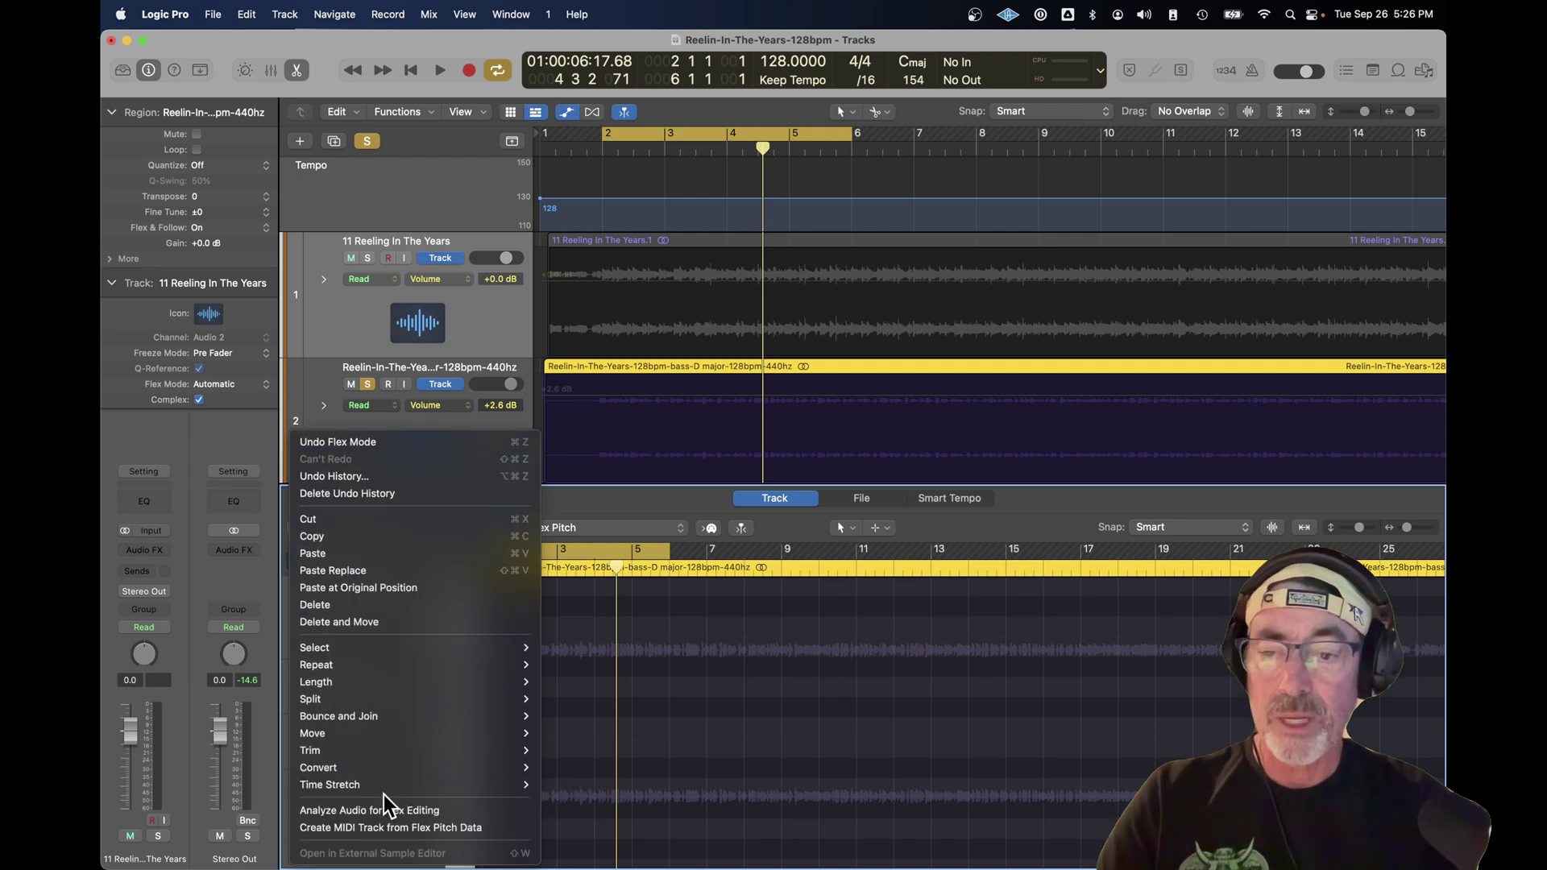
click(431, 829)
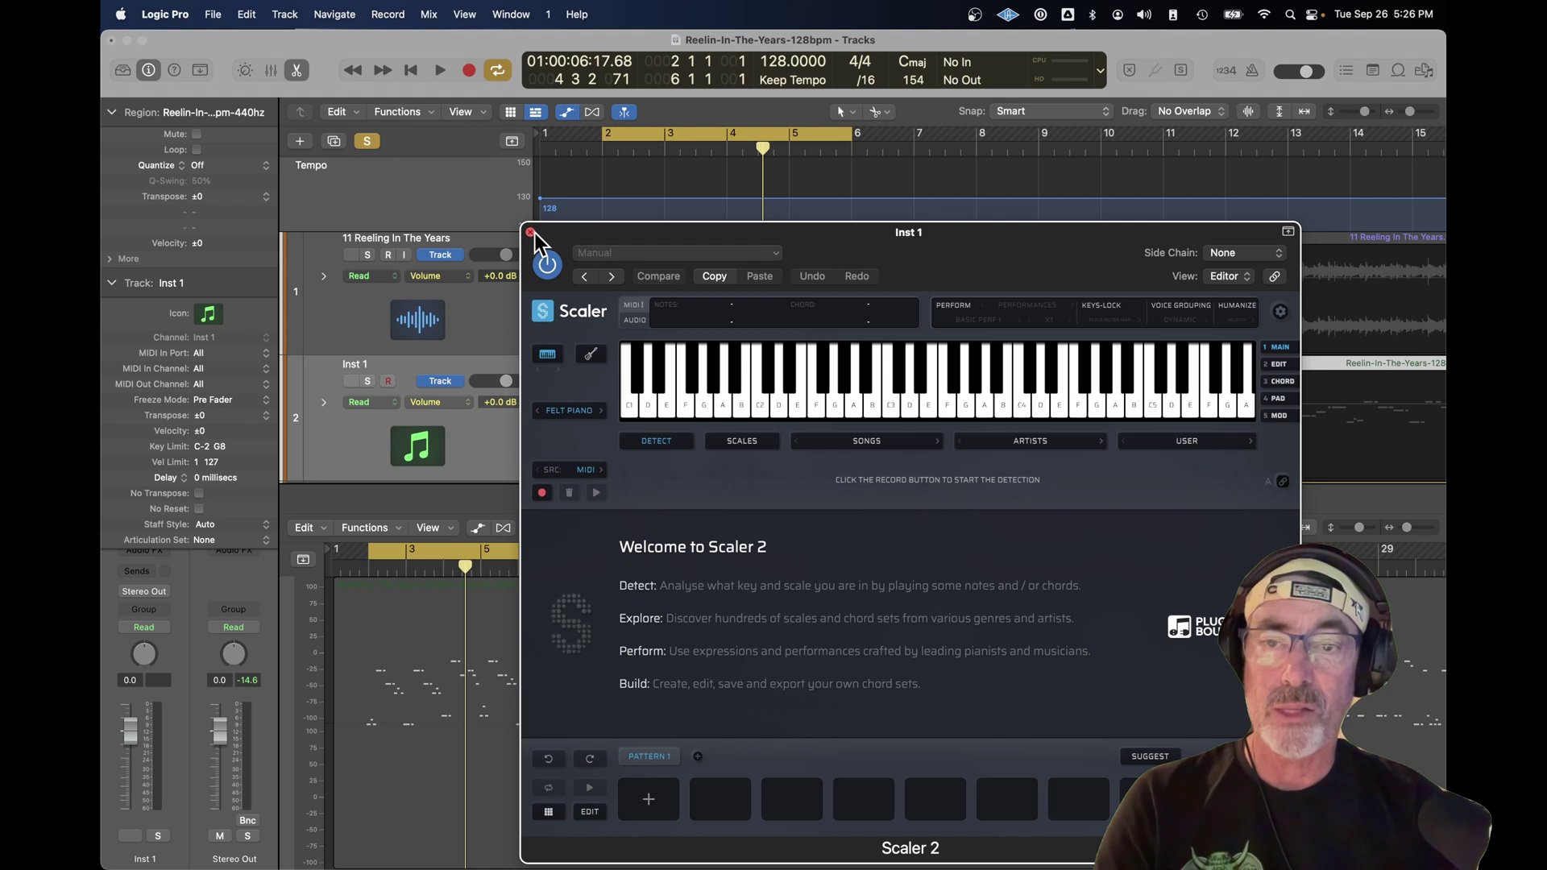
Step: Close Scaler 2 and load the Fretless Bass sound from the Bass library onto the new track
click(530, 232)
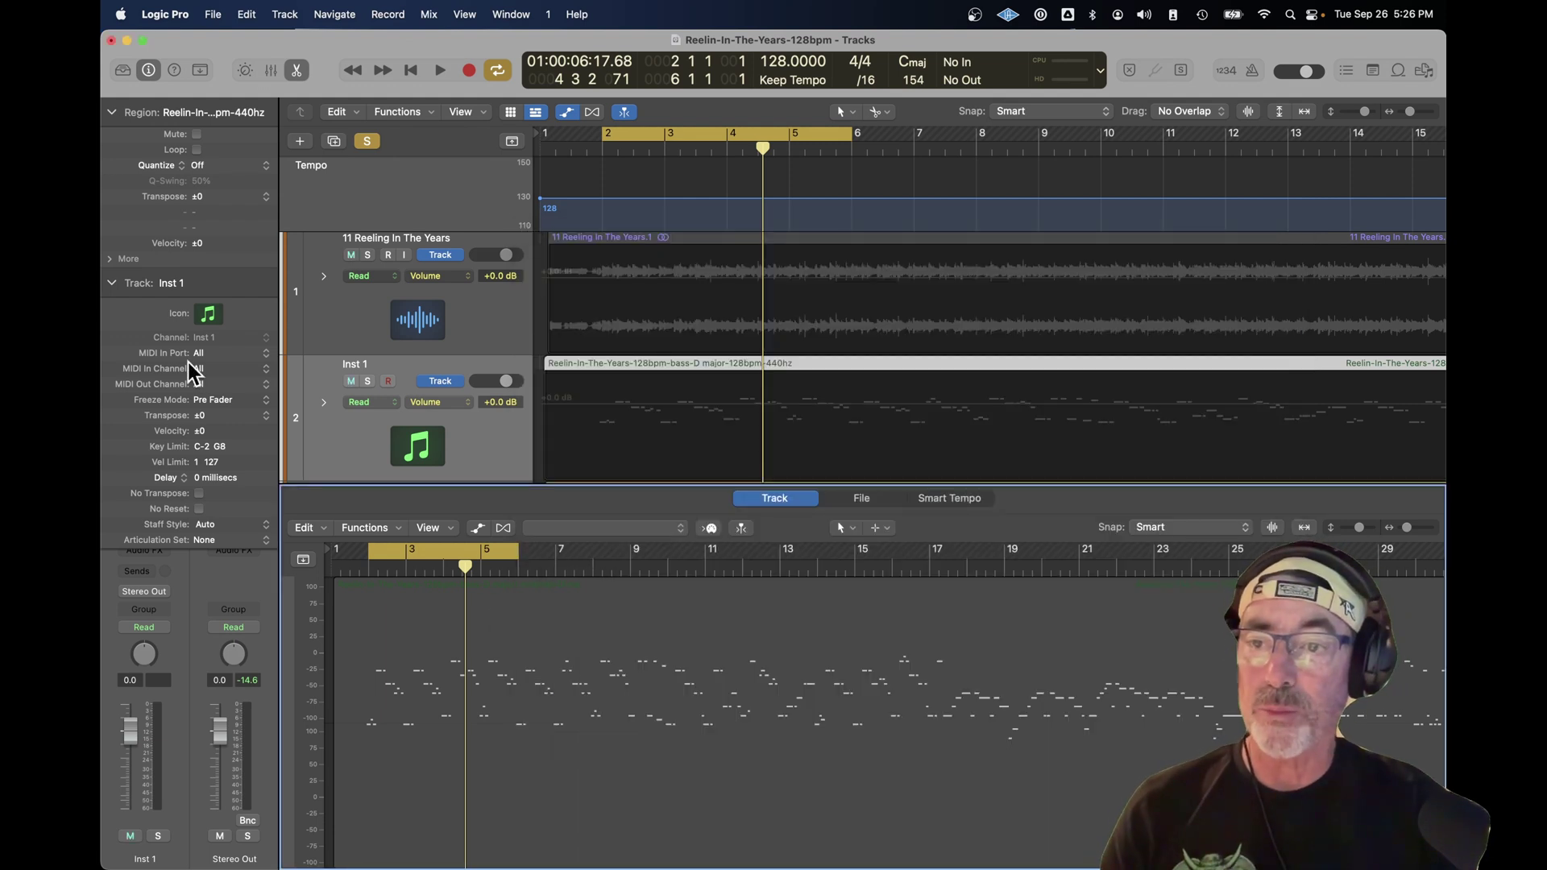
click(111, 283)
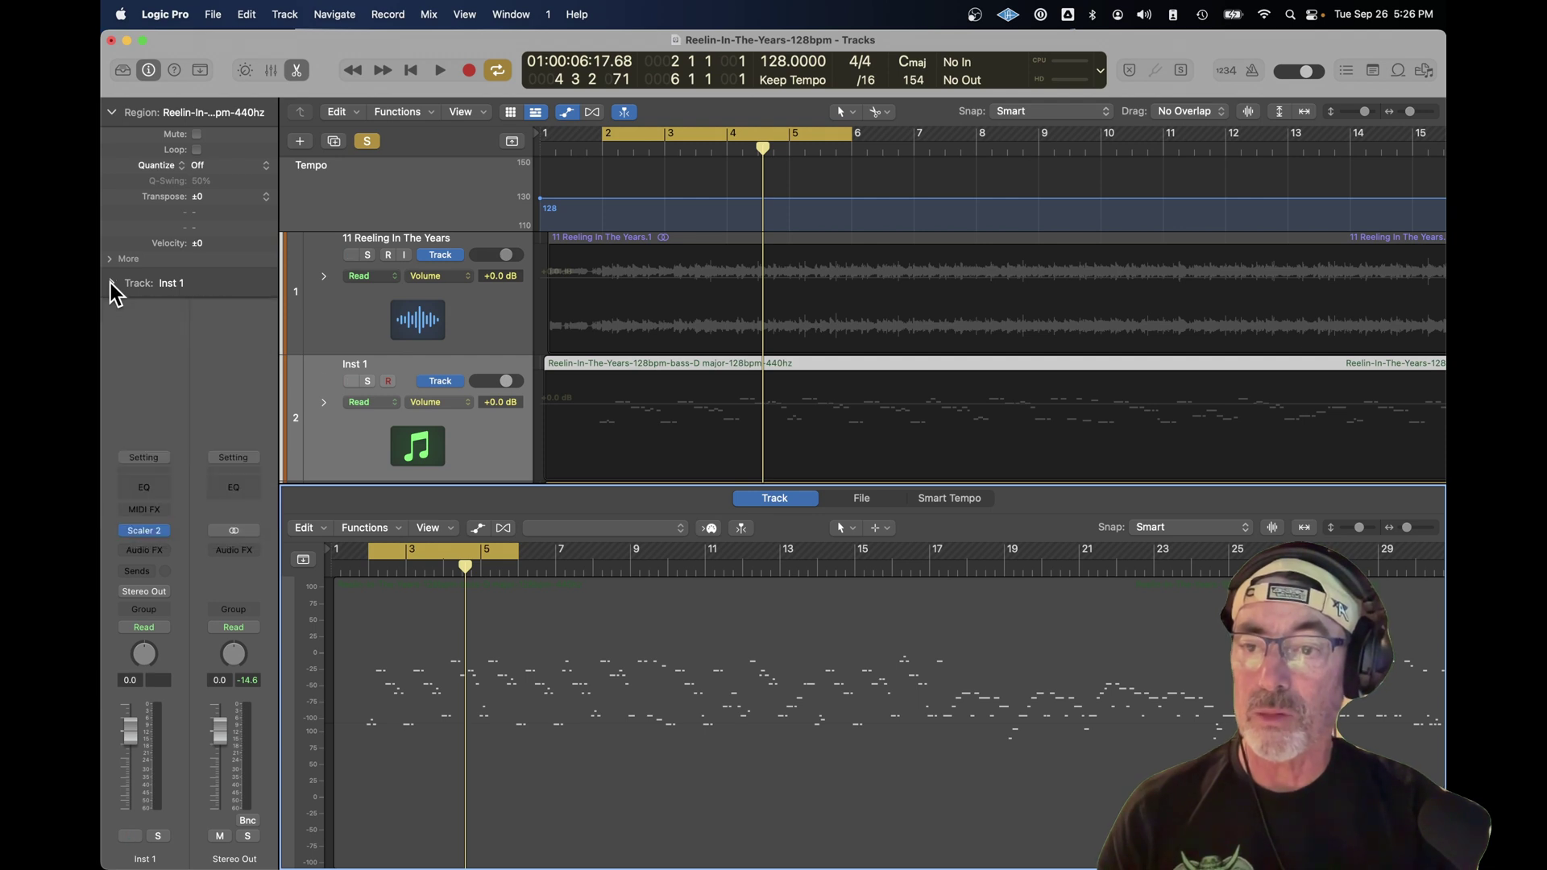
key(y)
click(141, 307)
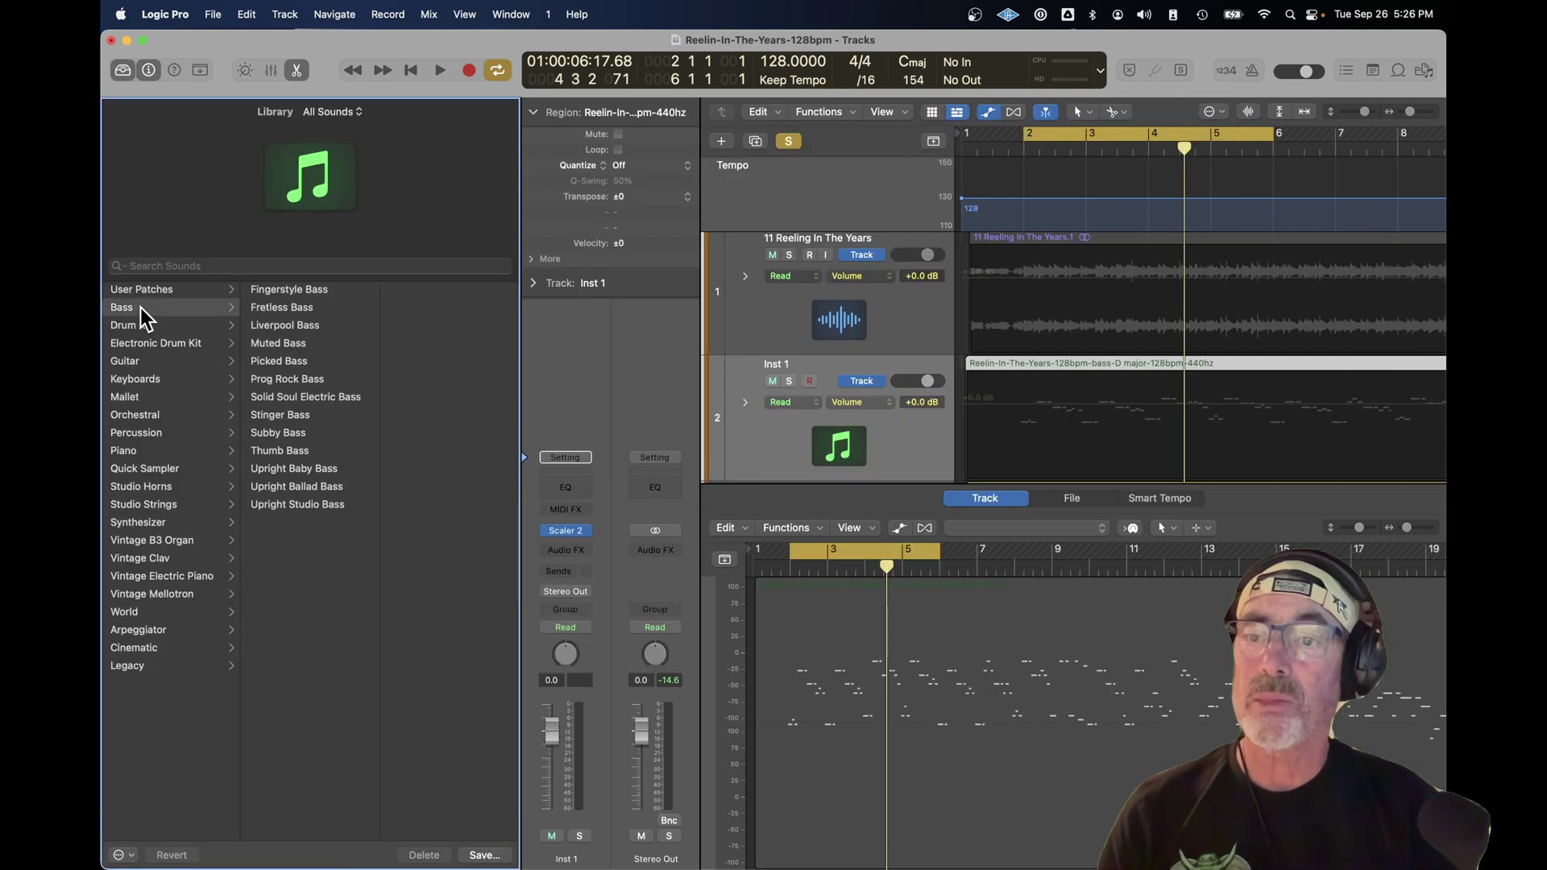
click(278, 311)
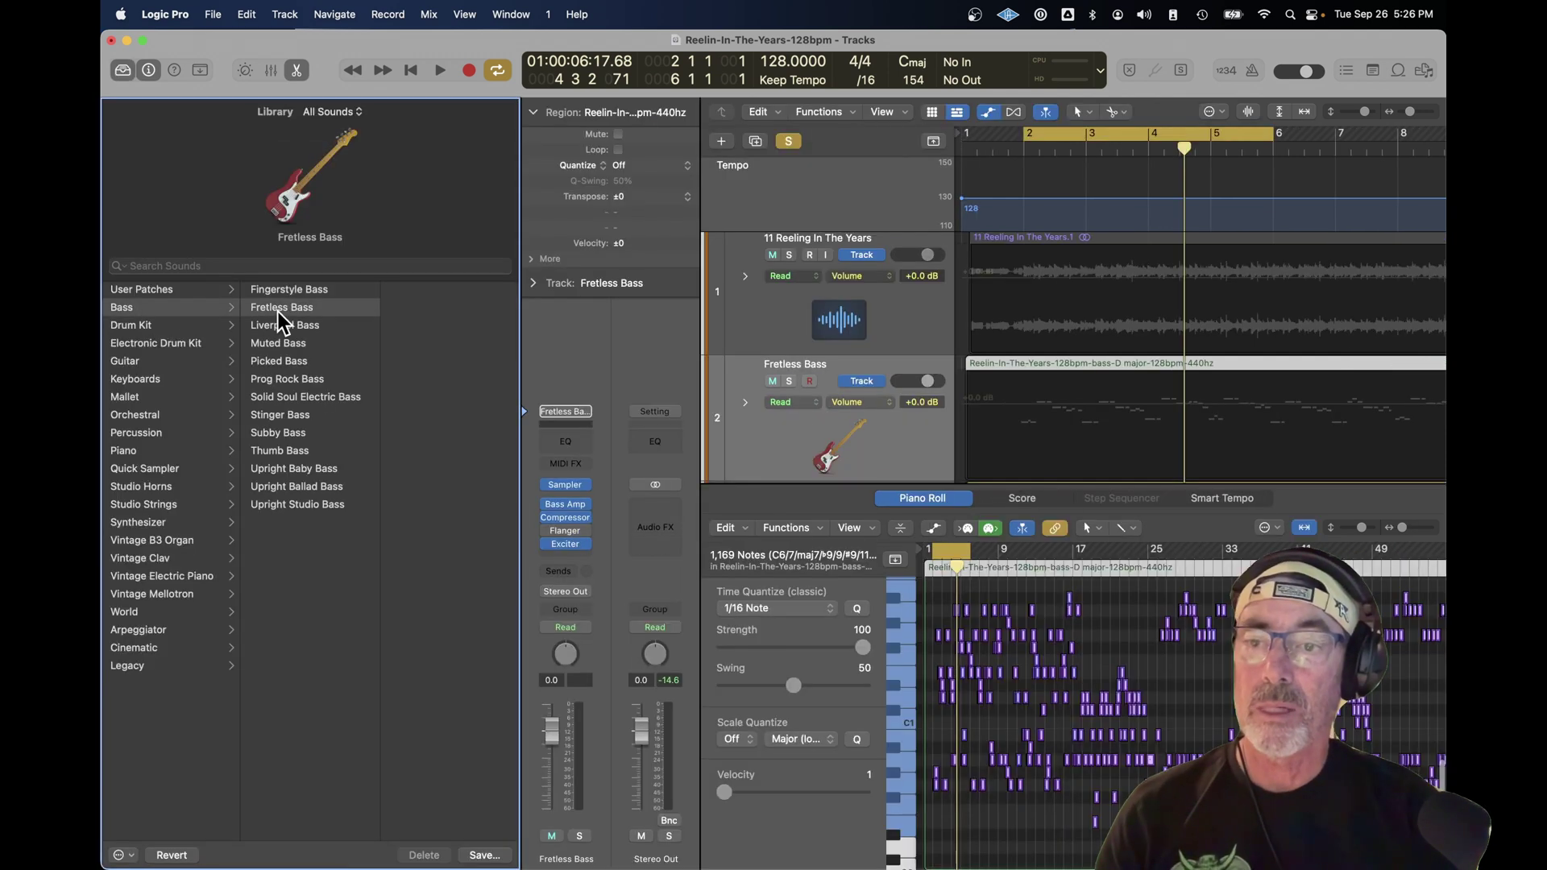
click(122, 73)
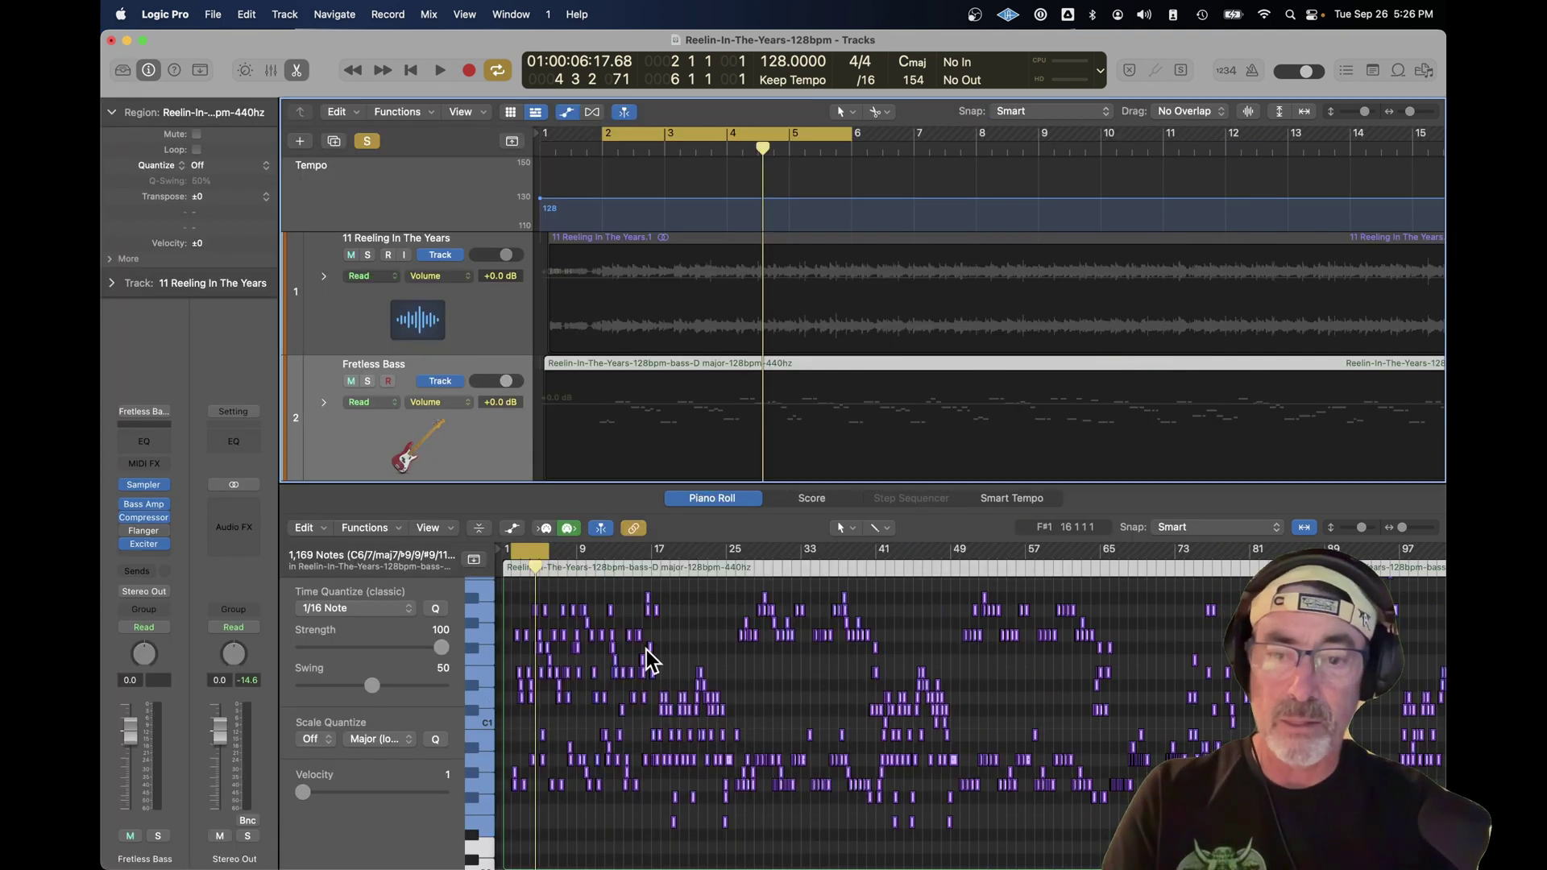
Step: Zoom in on the bass notes in the Piano Roll, solo the track and play it
click(628, 500)
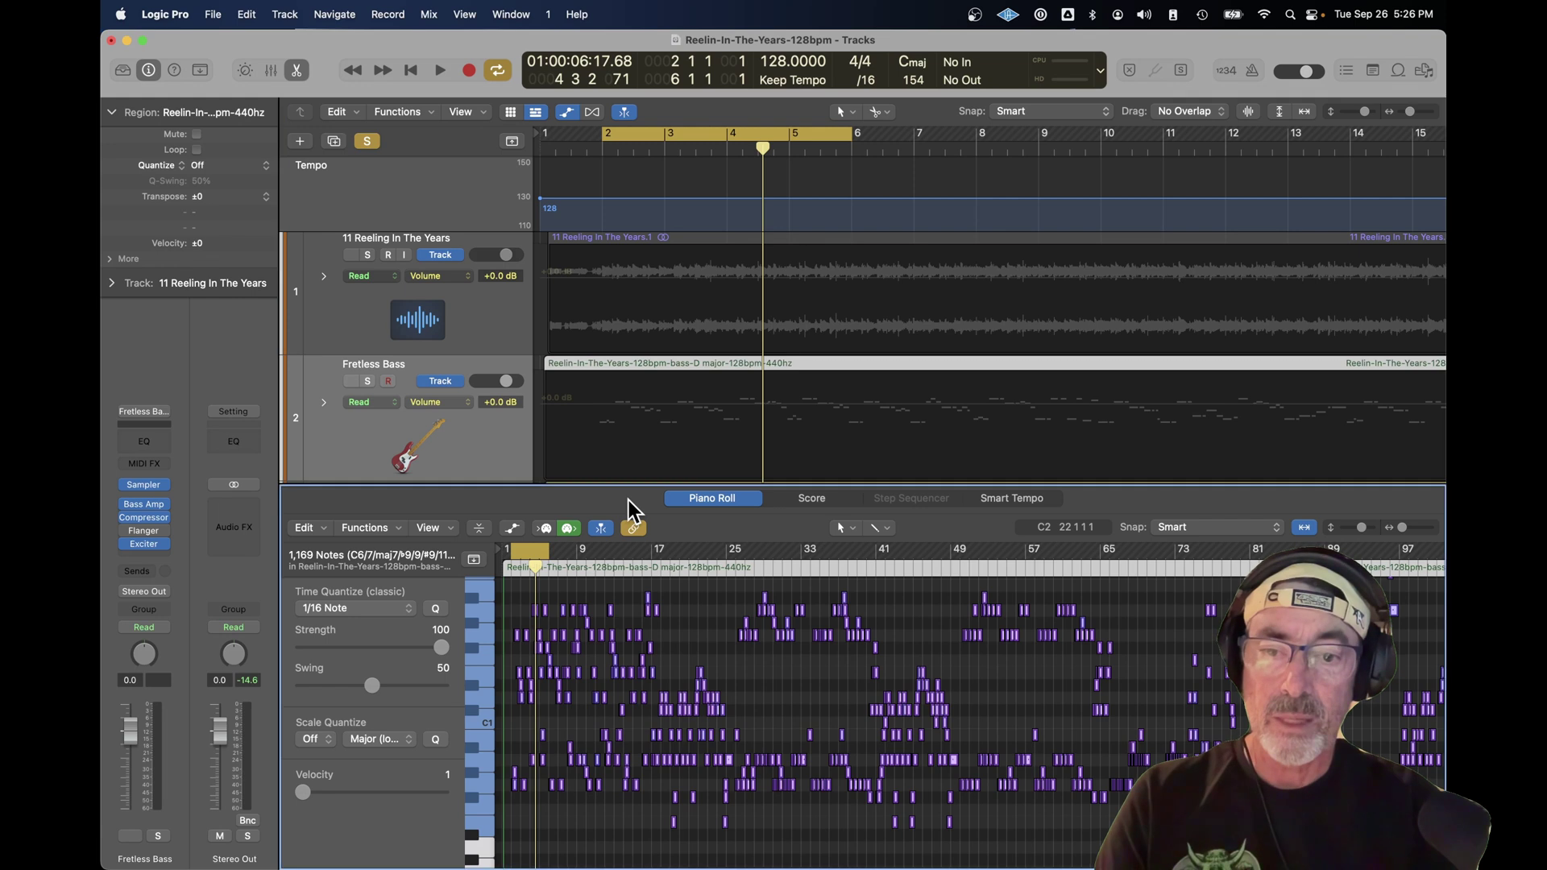
key(super+Right)
key(super+Right)
key(super+Right)
key(super+Right)
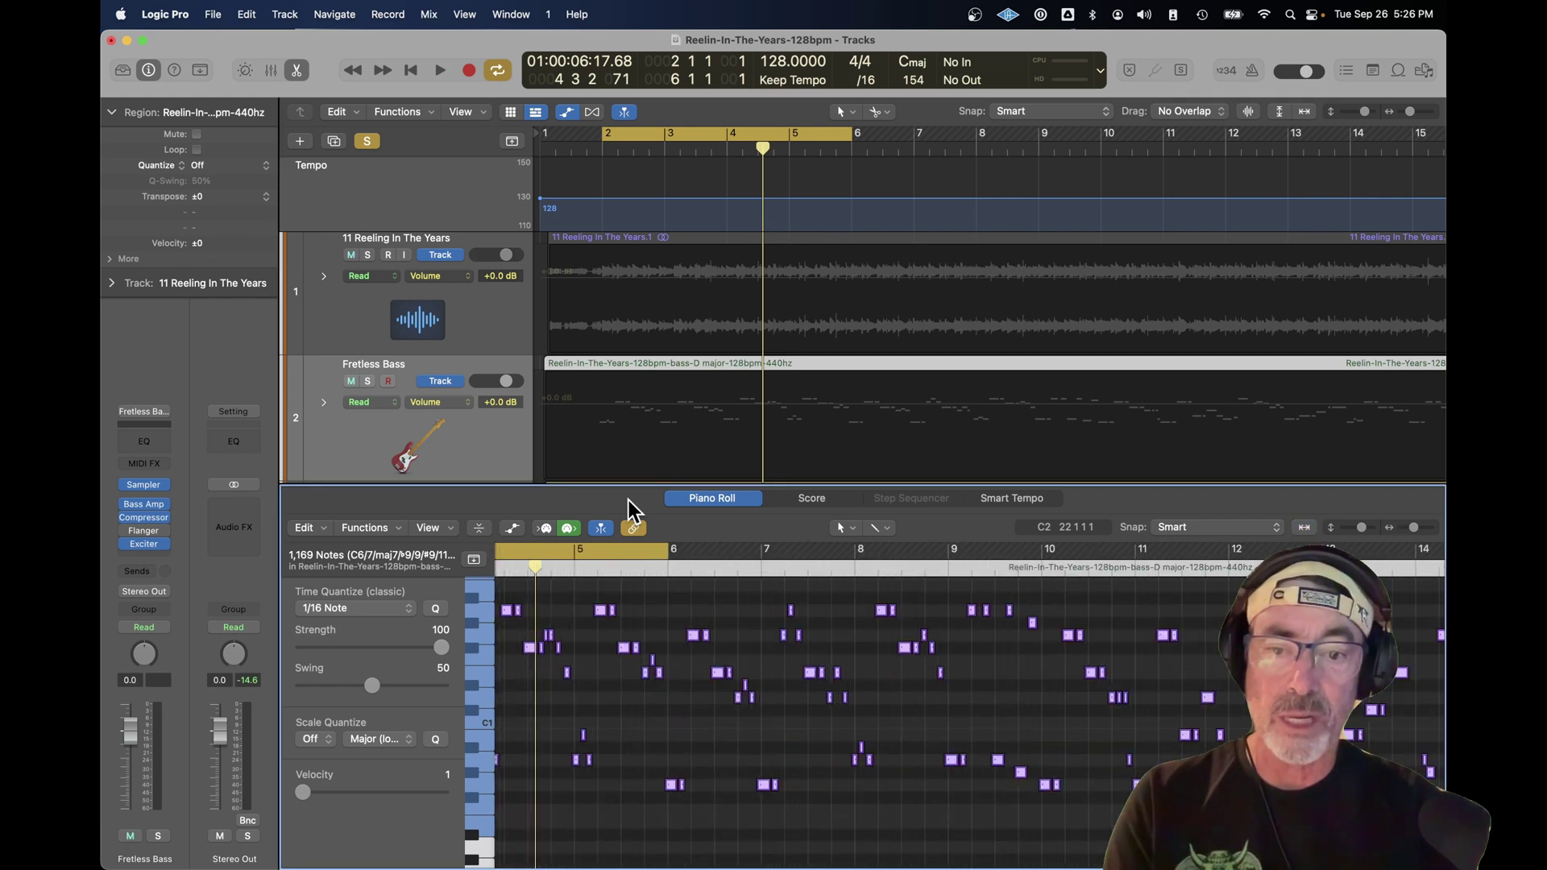
click(367, 381)
scroll(367, 435, down, 2)
key(space)
key(space)
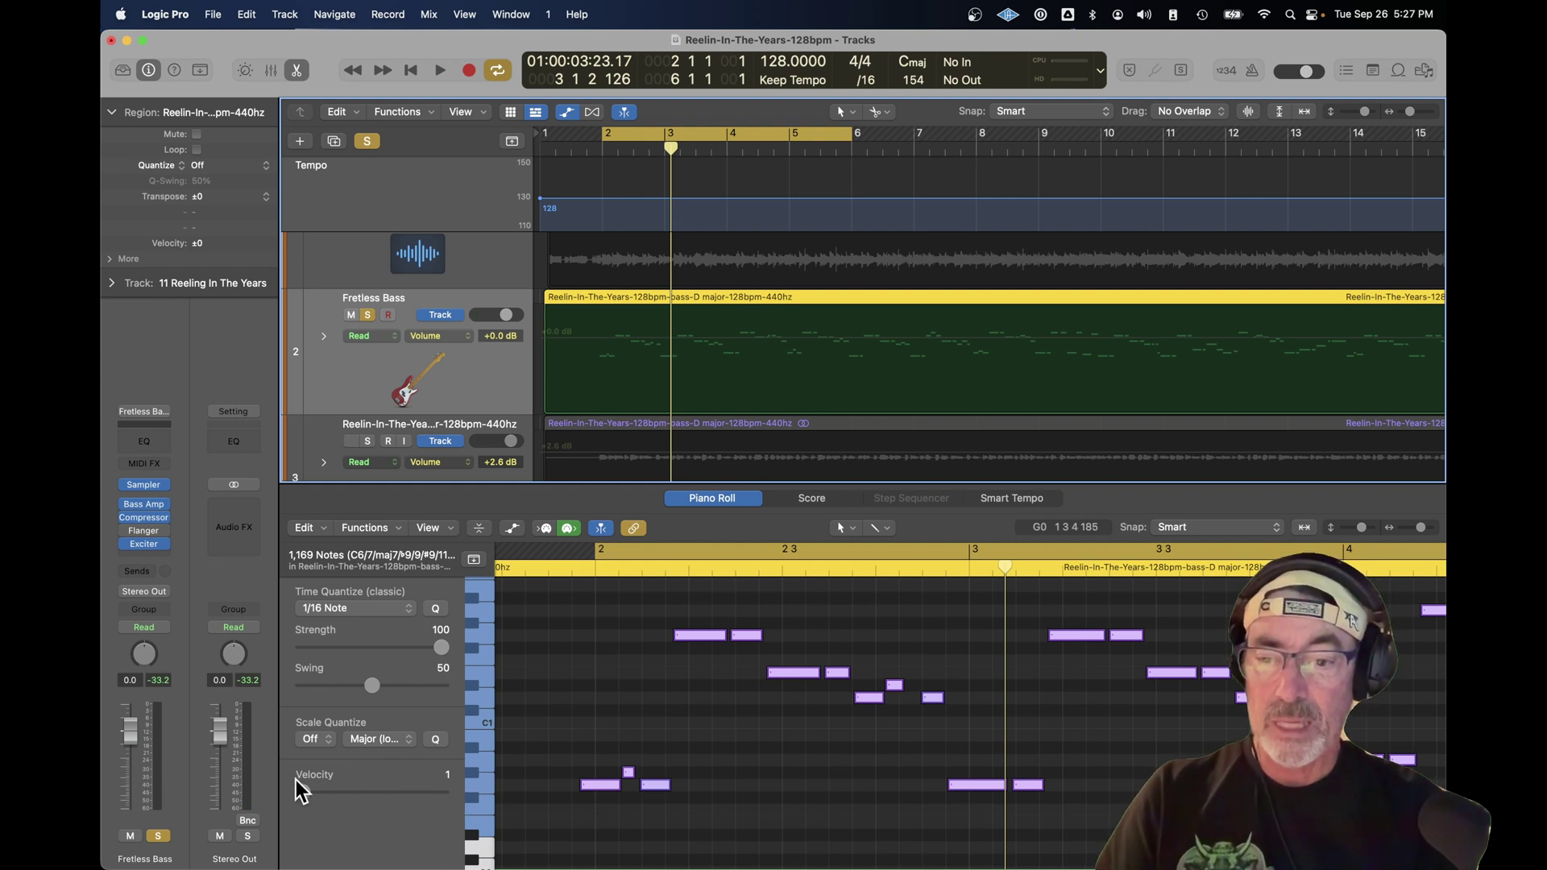
Step: Raise the bass notes' velocity to 108 and play the line back to check
drag(303, 790, 427, 793)
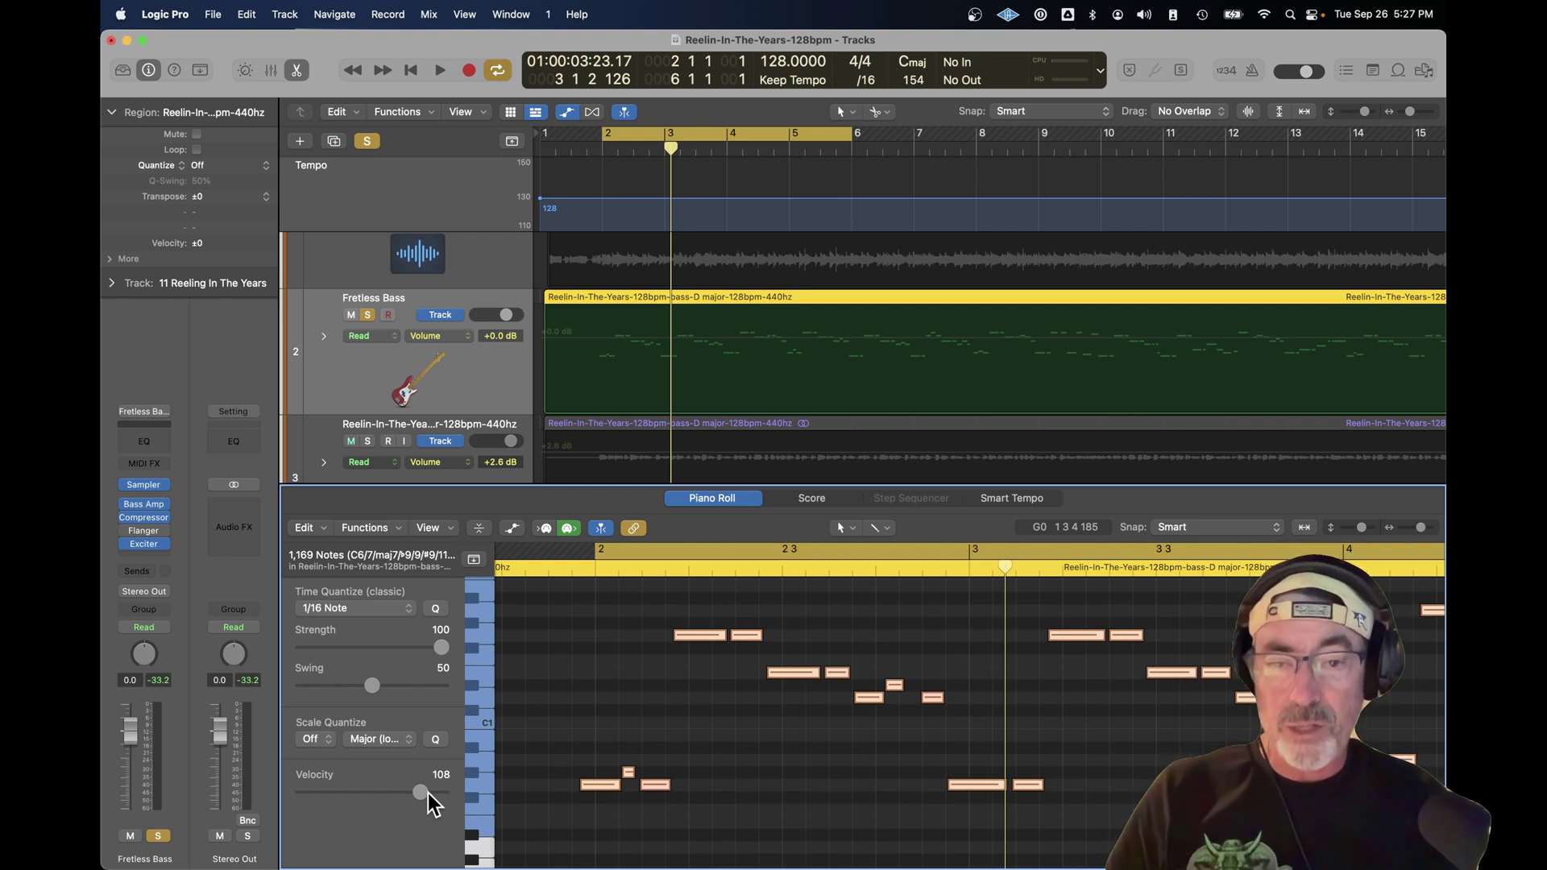
key(space)
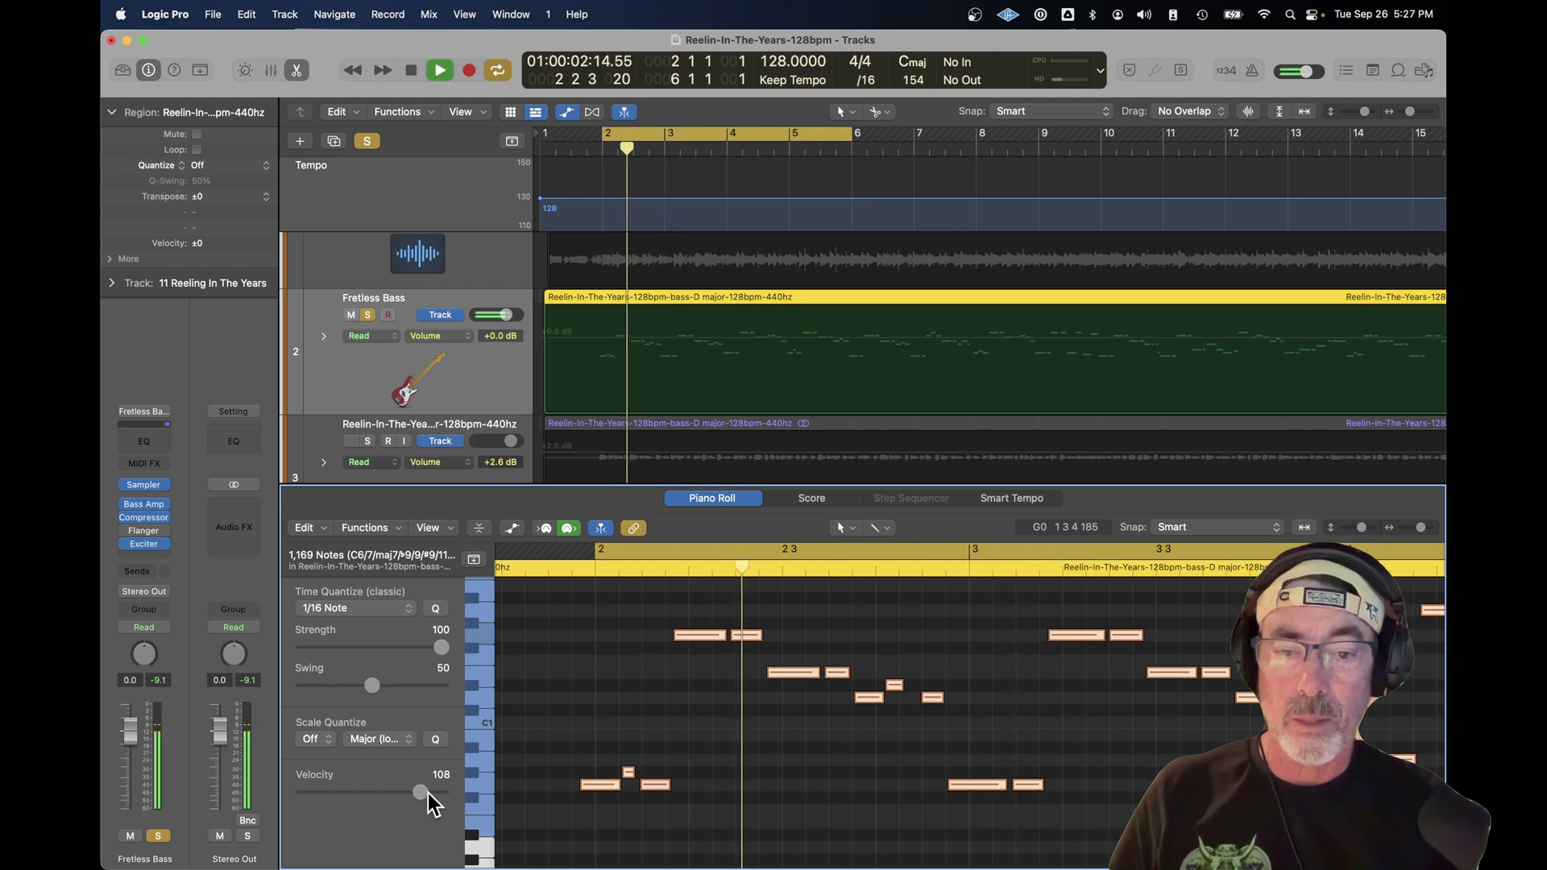
key(space)
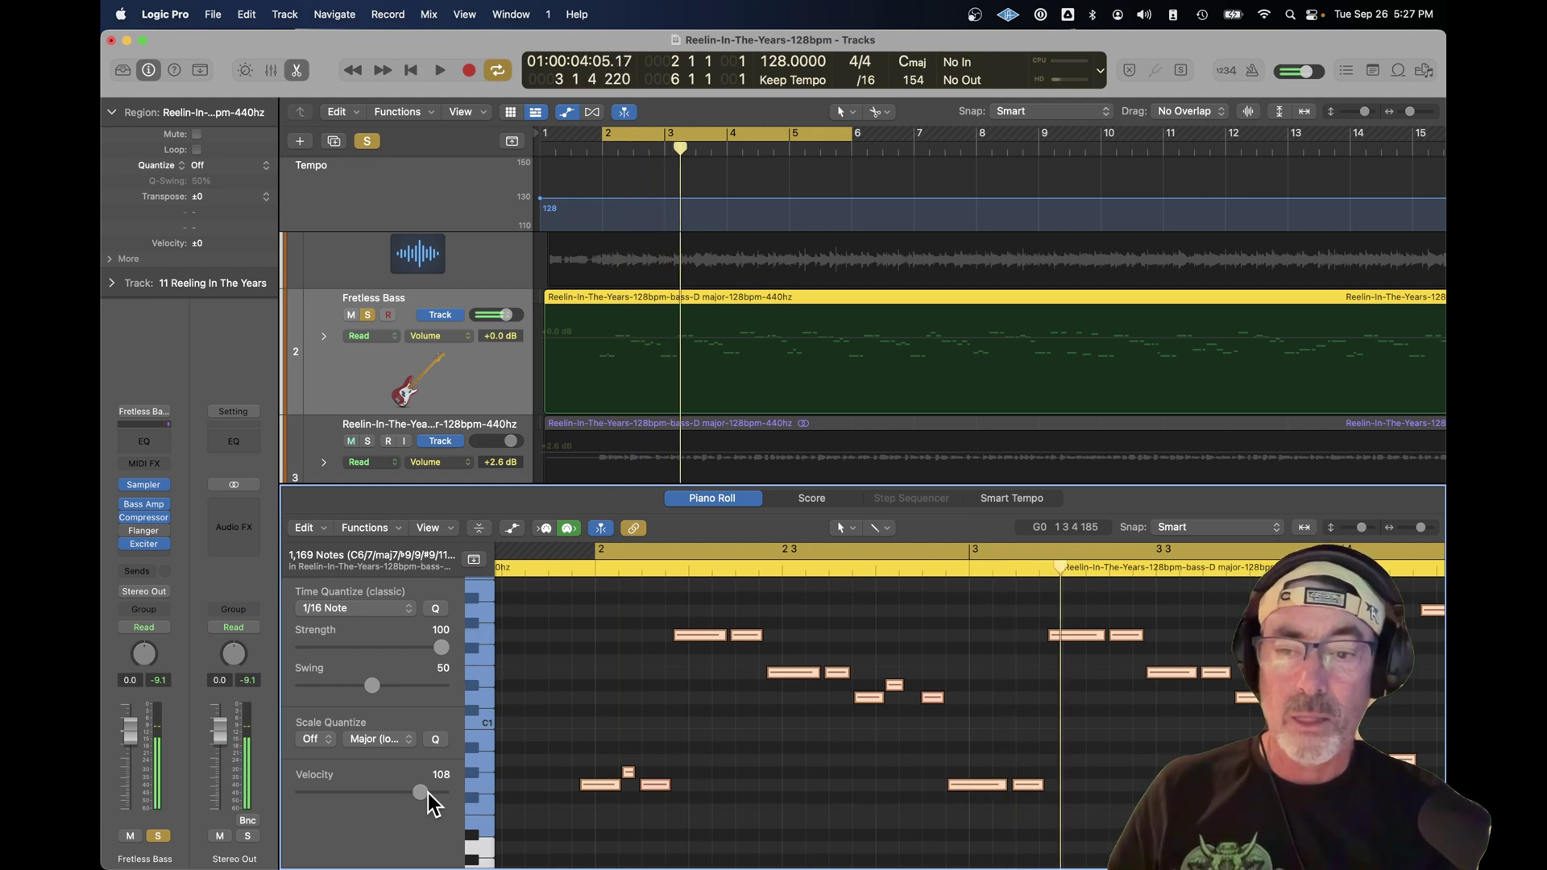
Step: Transpose the bass notes up 12 semitones and play them with the view following the playhead
click(305, 528)
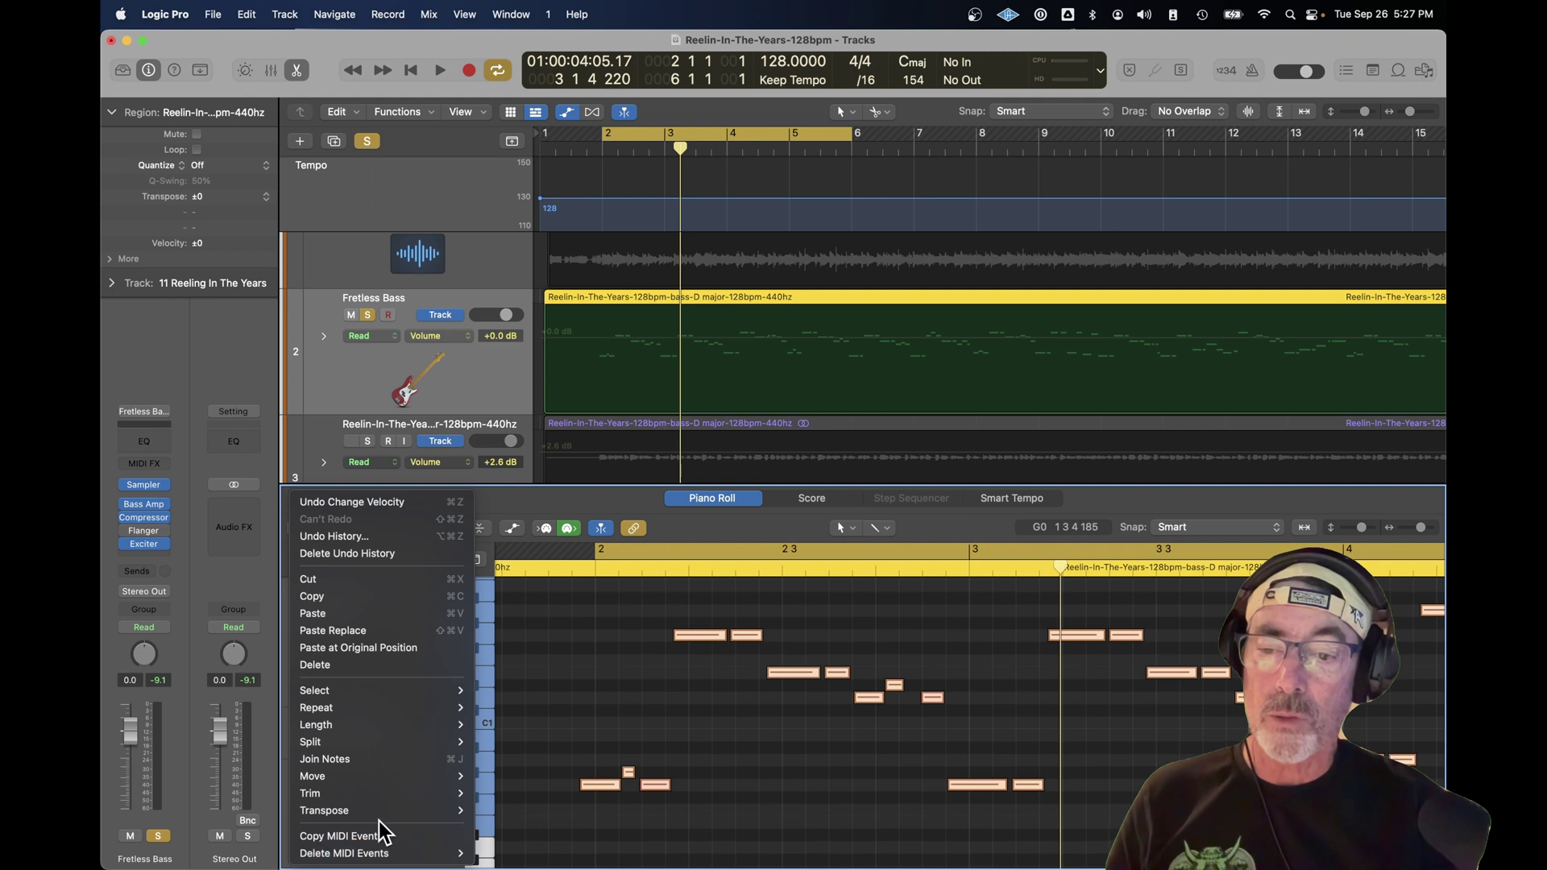
mouse_move(387, 812)
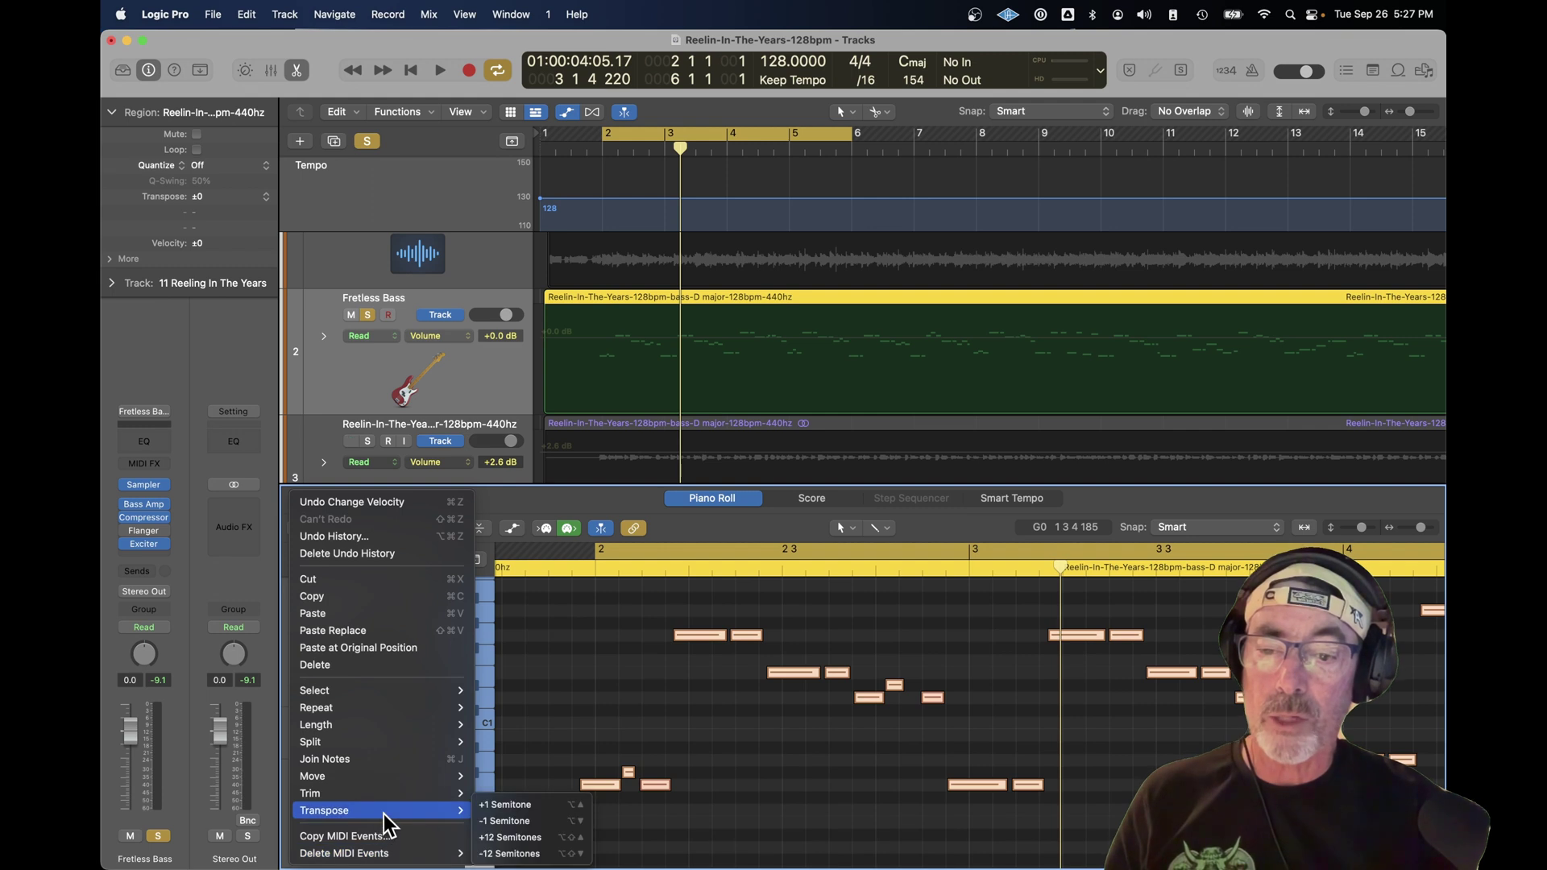
click(524, 838)
key(space)
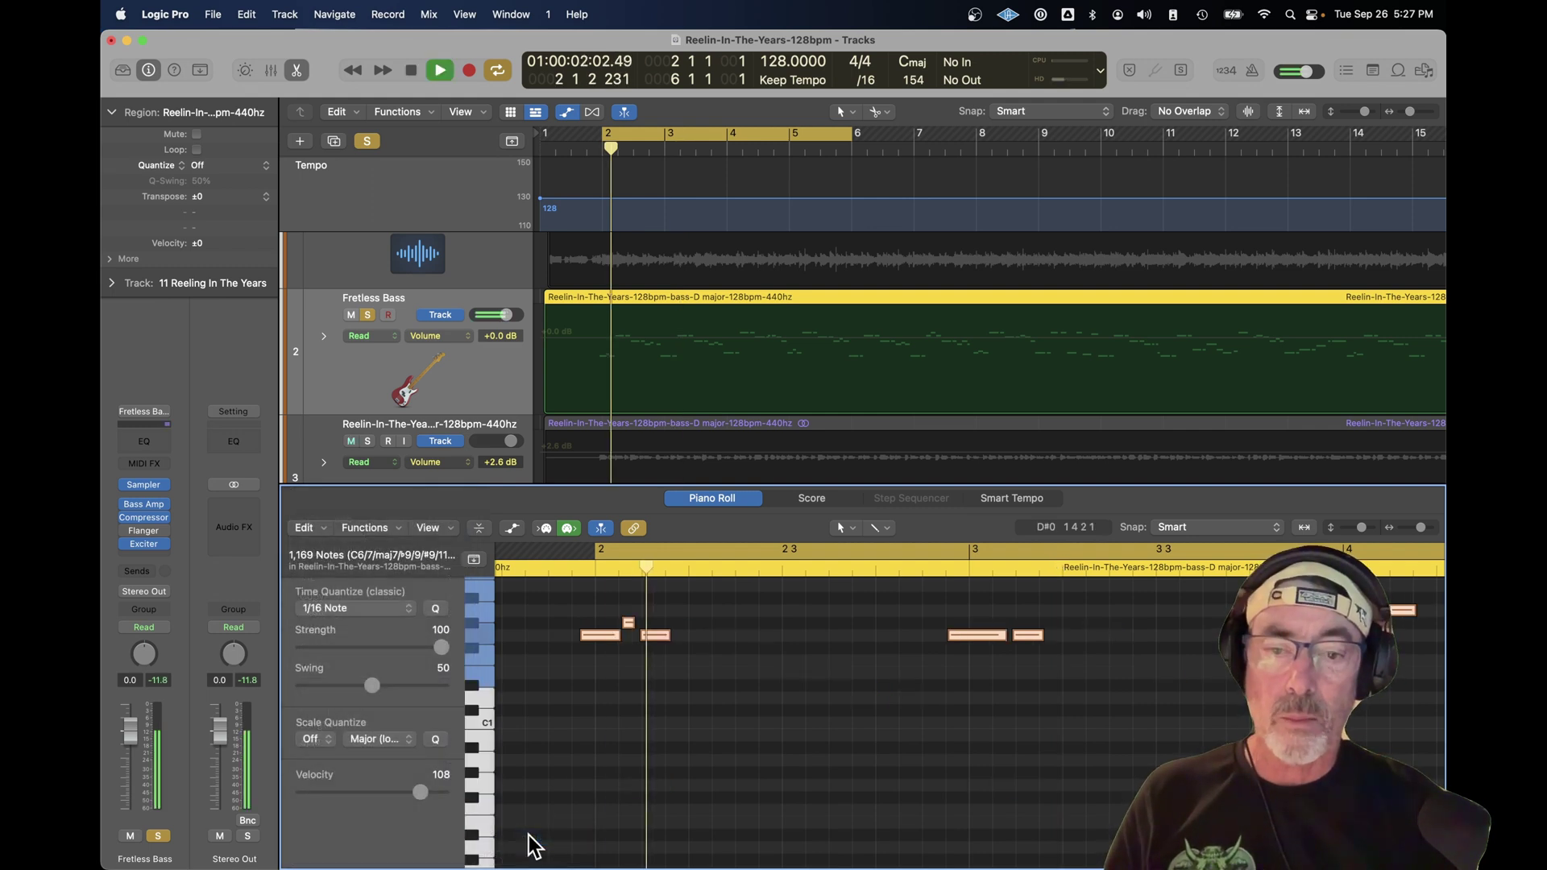
scroll(775, 740, up, 10)
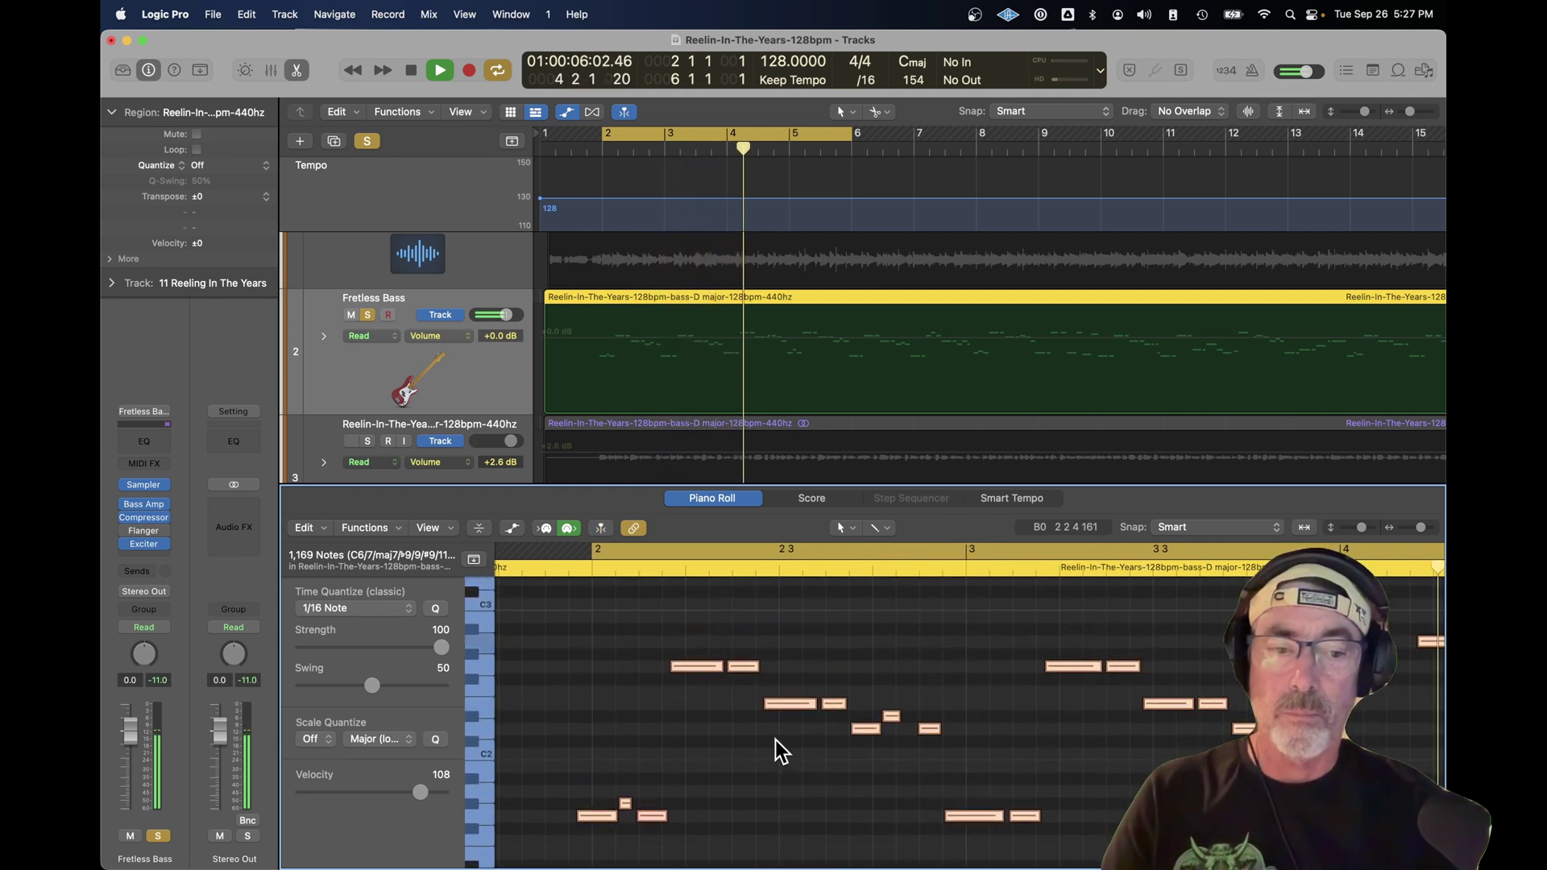
click(604, 529)
key(space)
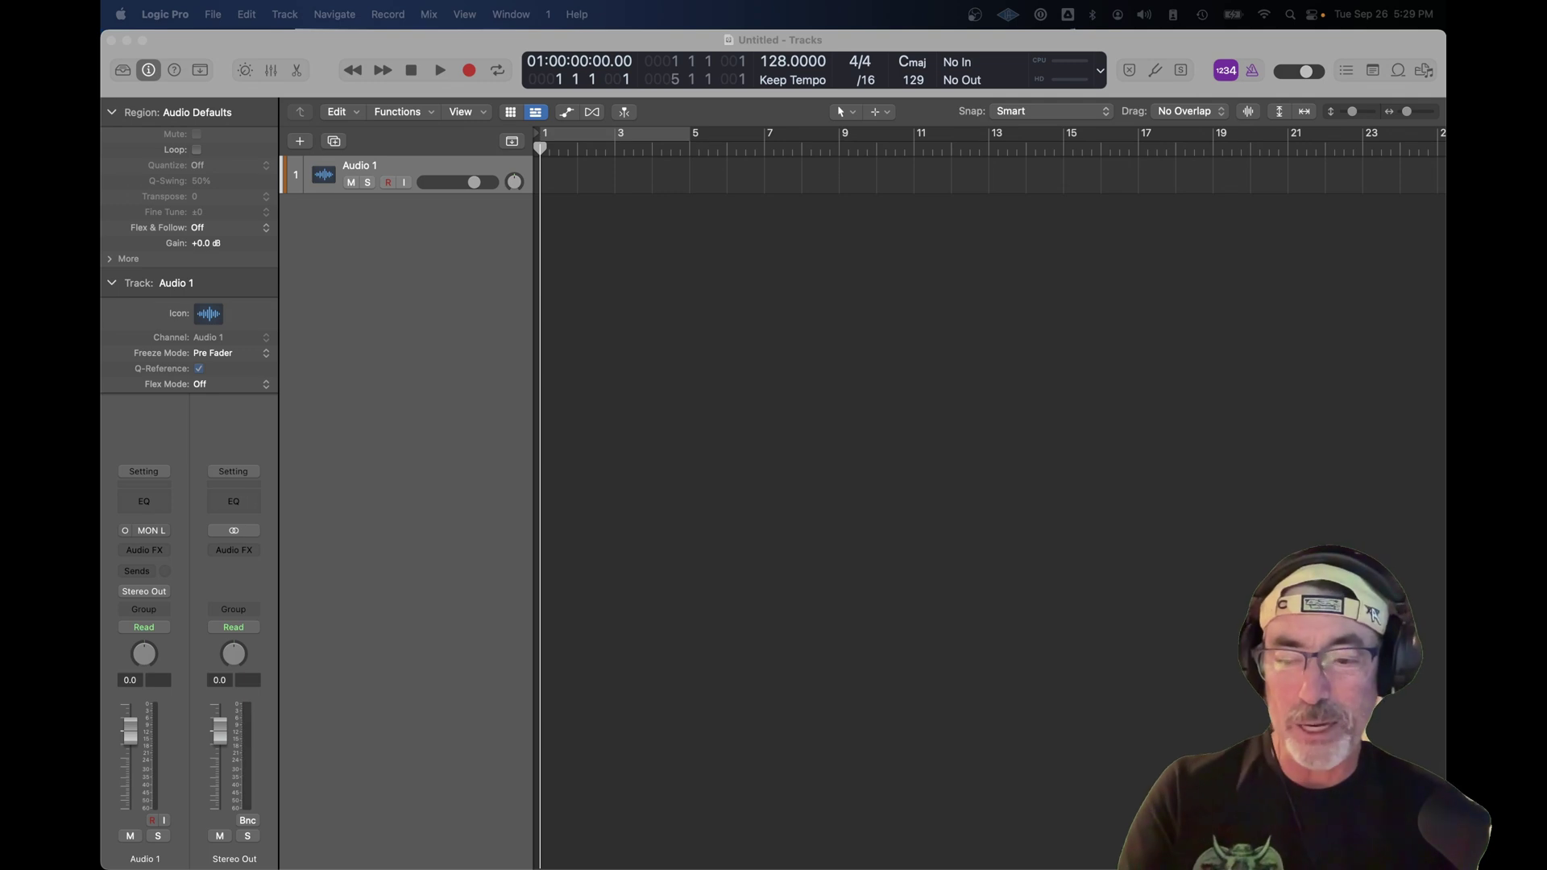
key(super+Tab)
key(super+Tab)
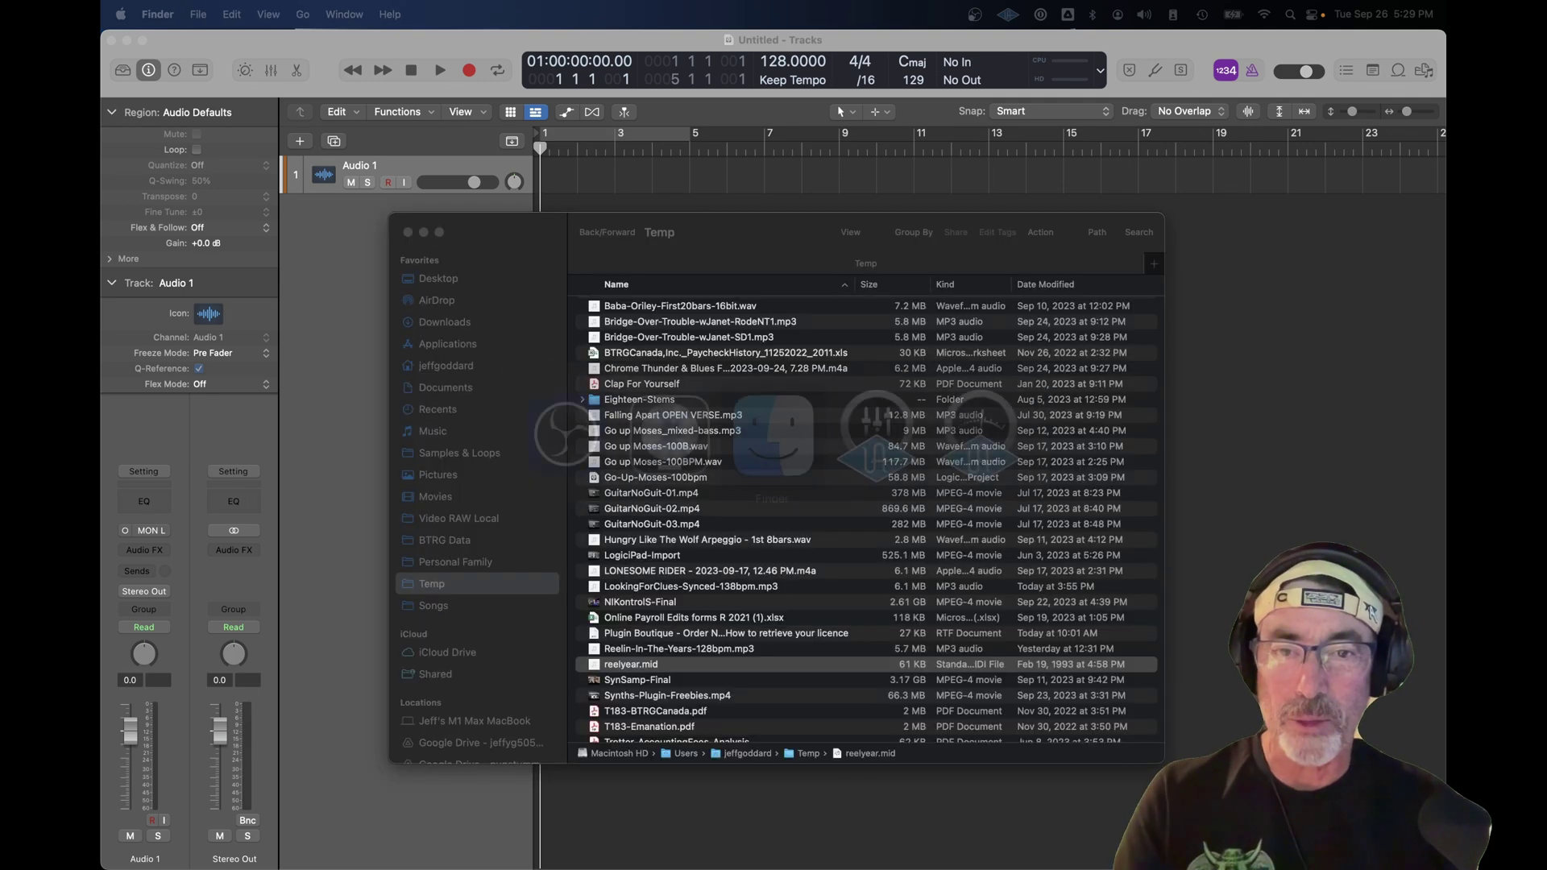
Step: Import reelyear.mid from the Temp folder onto the Audio 1 track and play the arrangement
drag(749, 235, 871, 243)
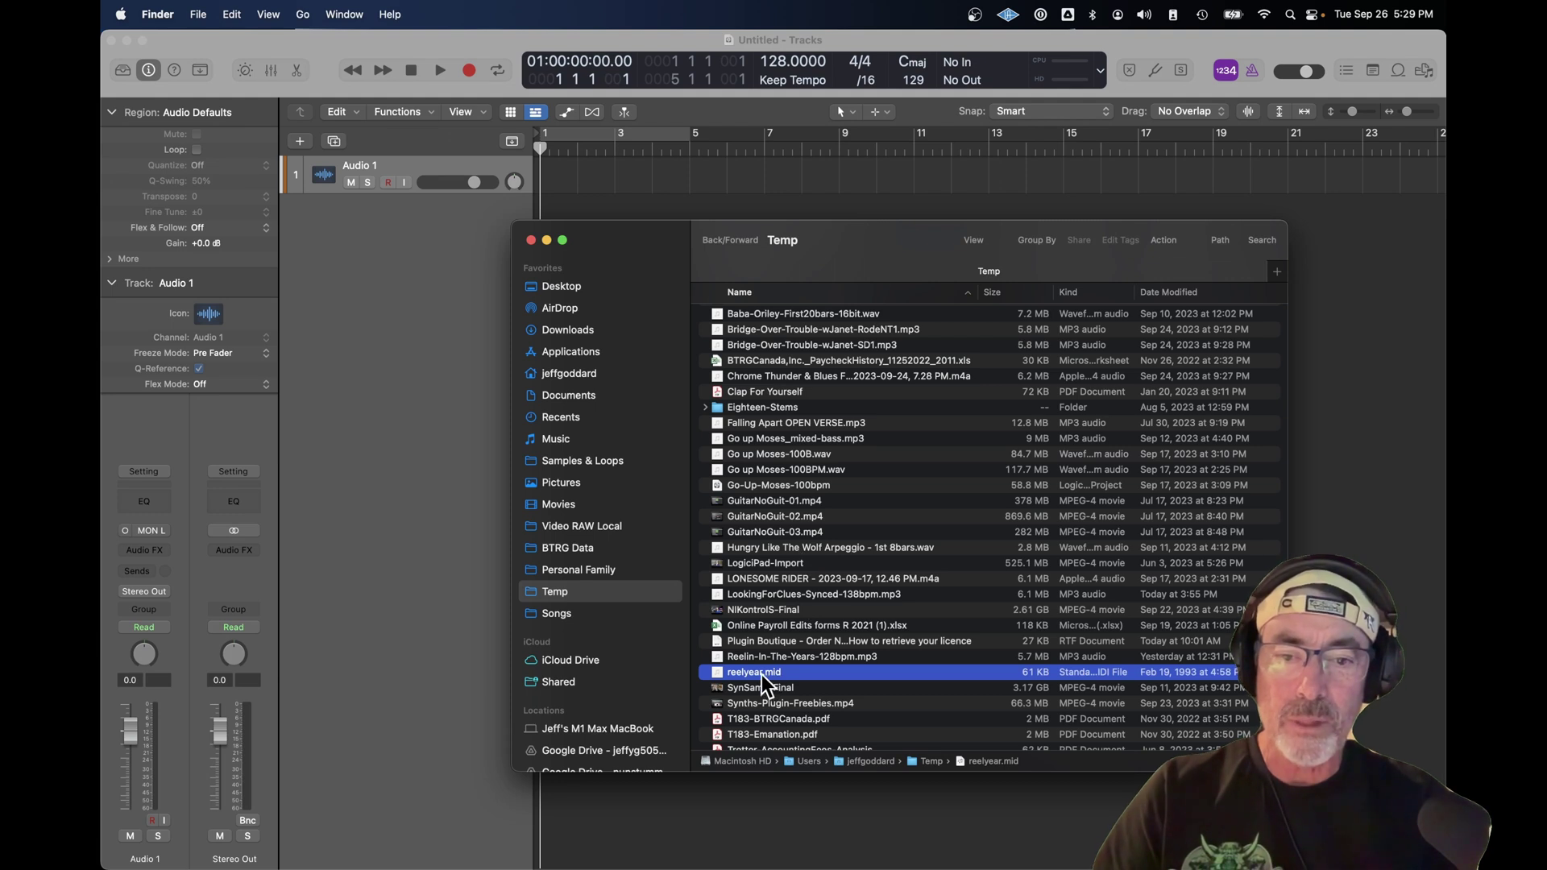
drag(761, 675, 540, 185)
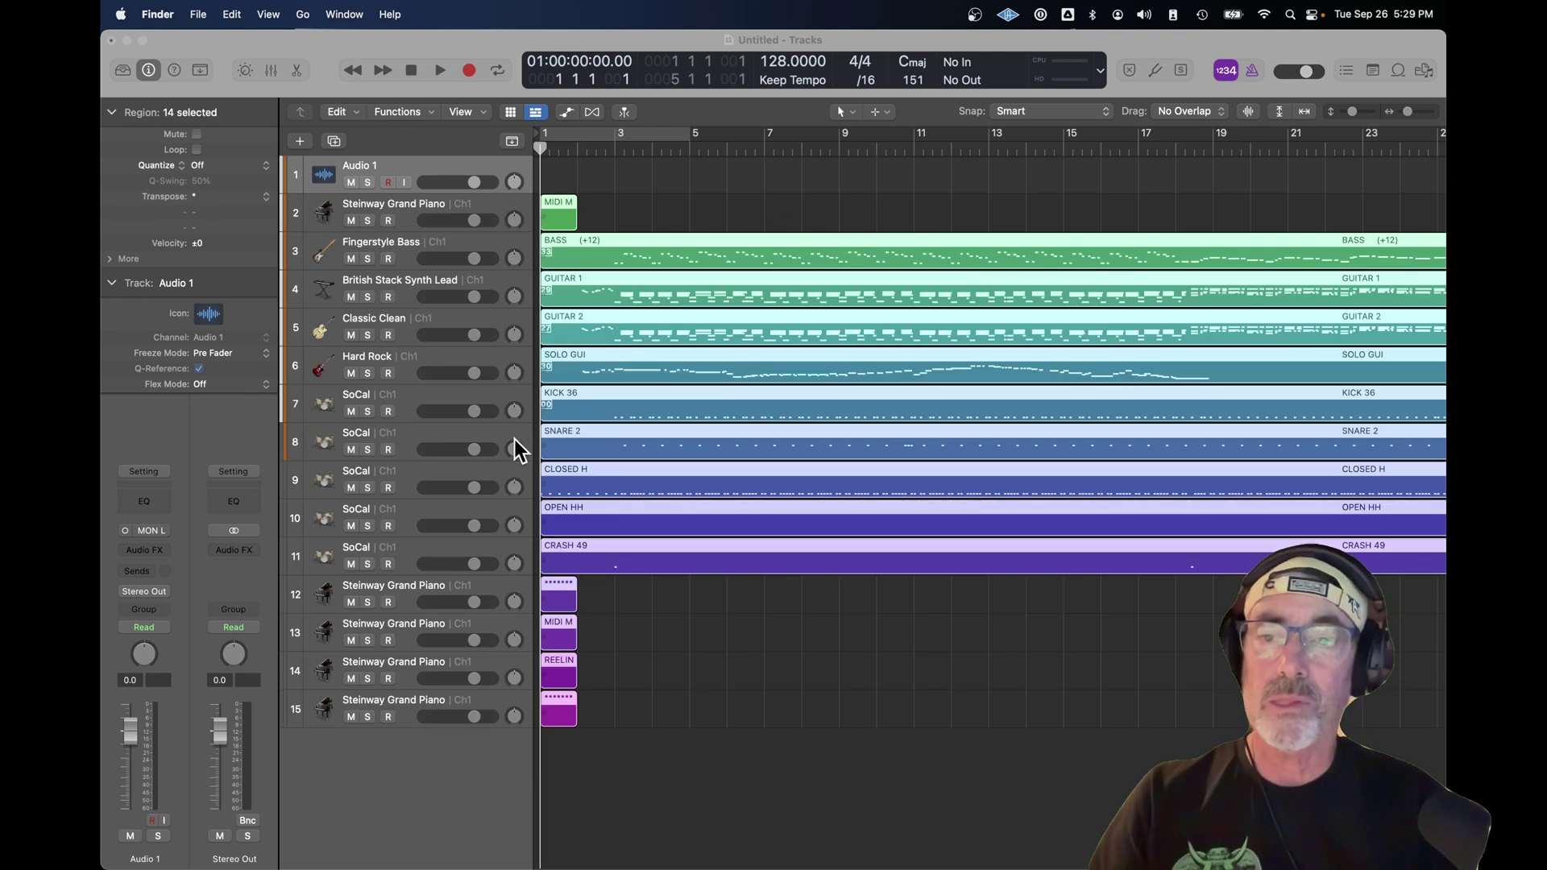
click(438, 74)
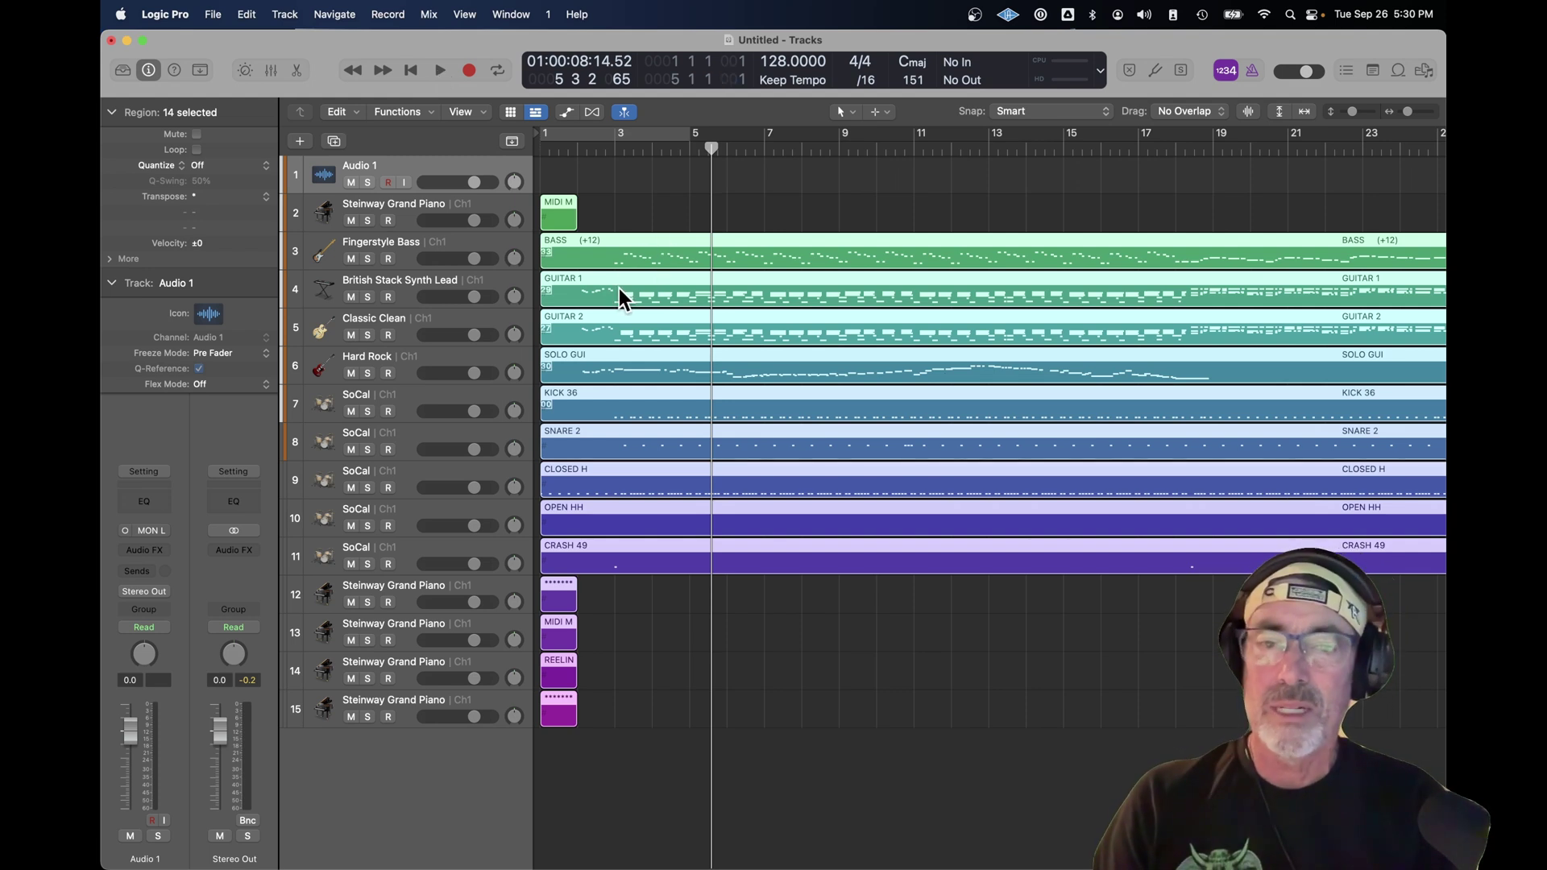
Step: Show the 14 imported regions' notes in the Piano Roll, zoomed in on the opening bars
key(e)
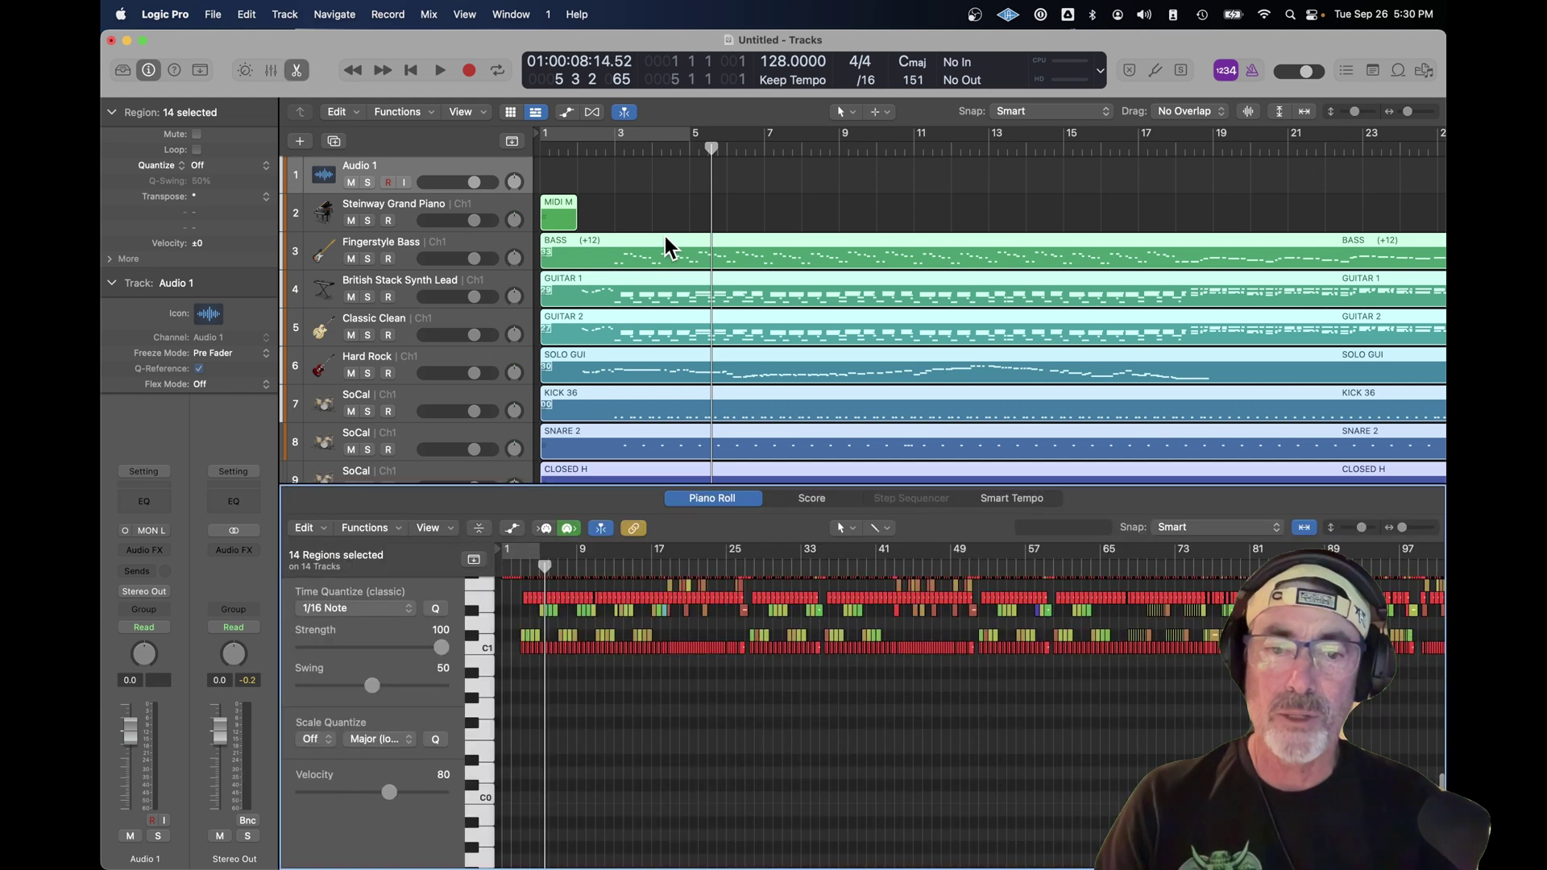
key(super+Right)
key(super+Right)
key(super+Right)
key(super+Right)
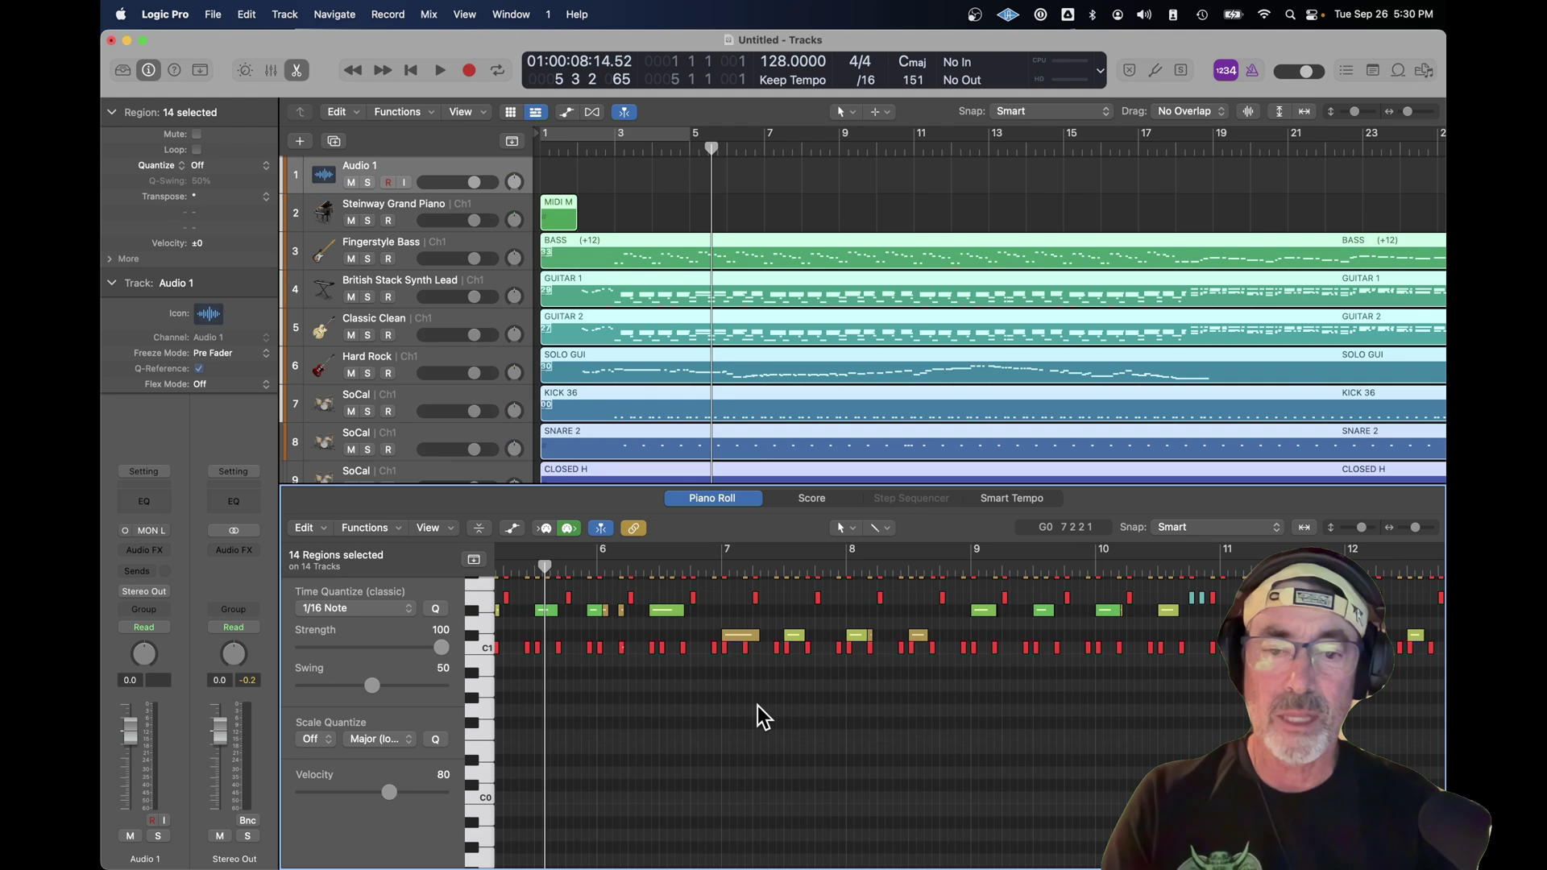
scroll(746, 766, up, 5)
Step: Solo the Fingerstyle Bass track and play it back briefly to hear it alone
click(370, 259)
key(space)
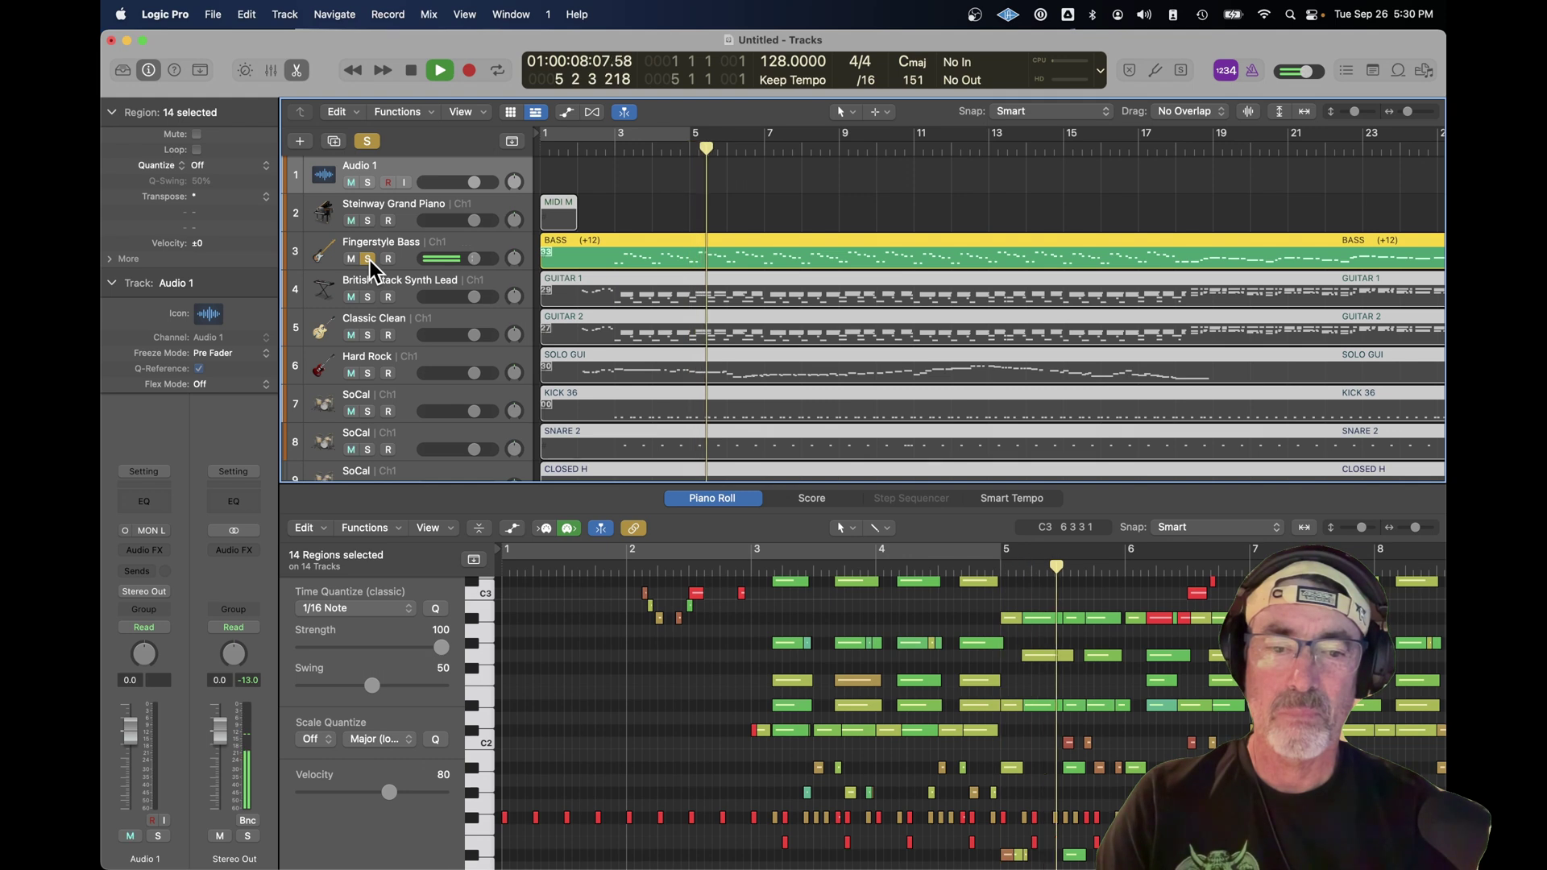
key(space)
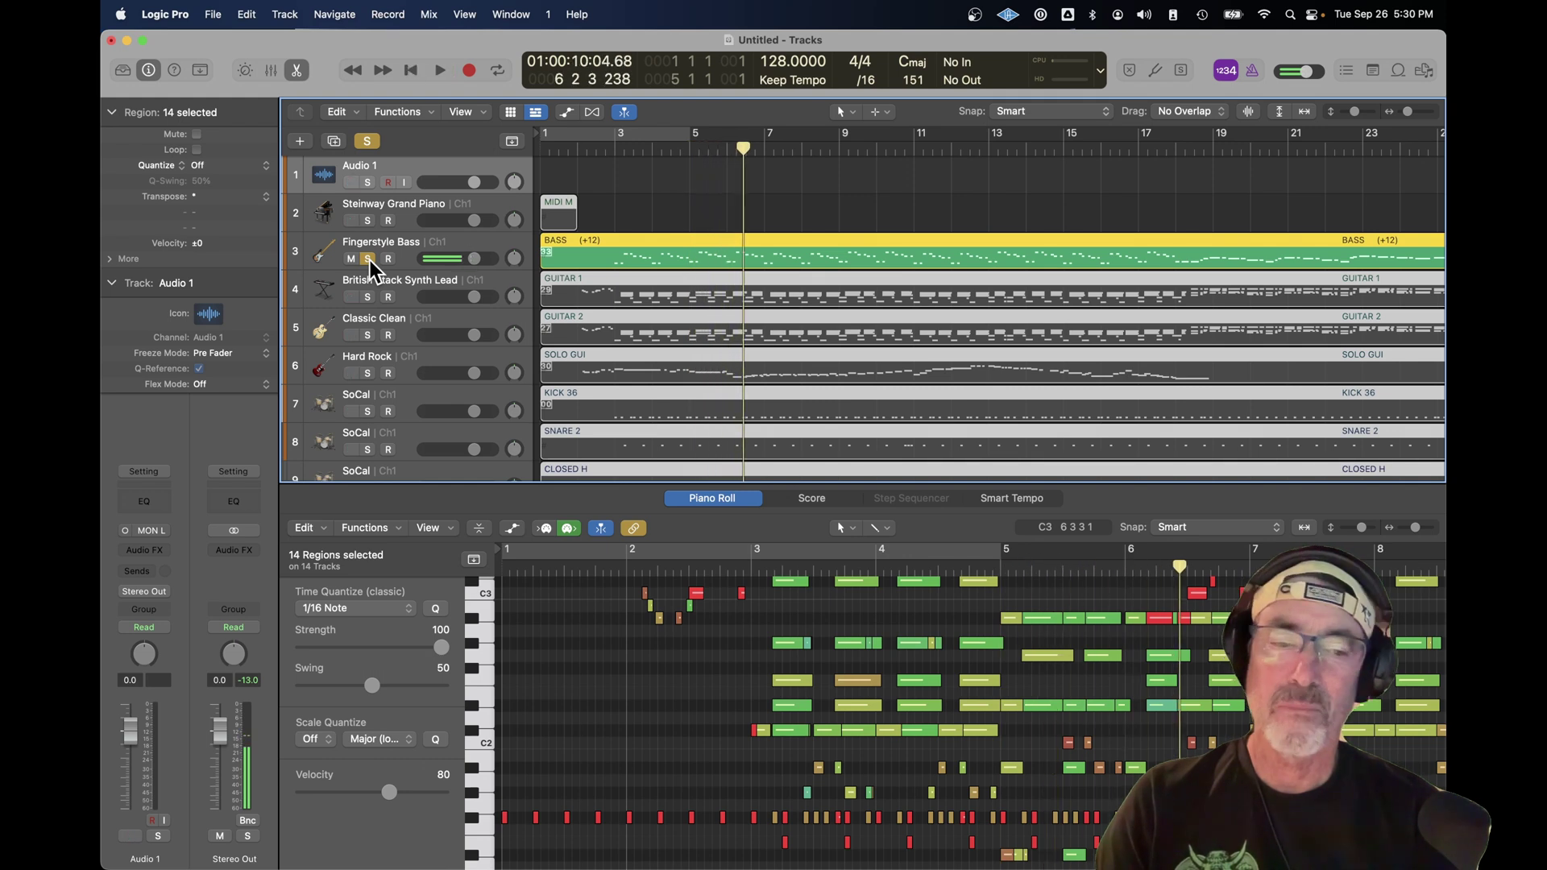